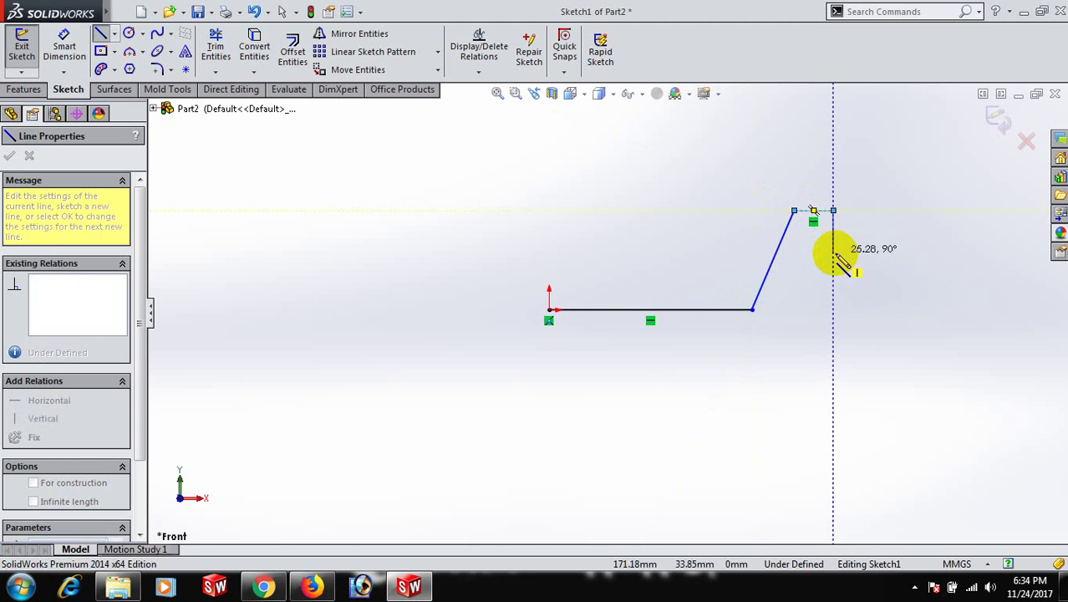
End the line chain with a downward vertical segment about 25 mm long and dimension the long horizontal base line to 200 mm.
{"action": "right_click", "coordinate": [833, 252]}
{"action": "left_click", "coordinate": [876, 126]}
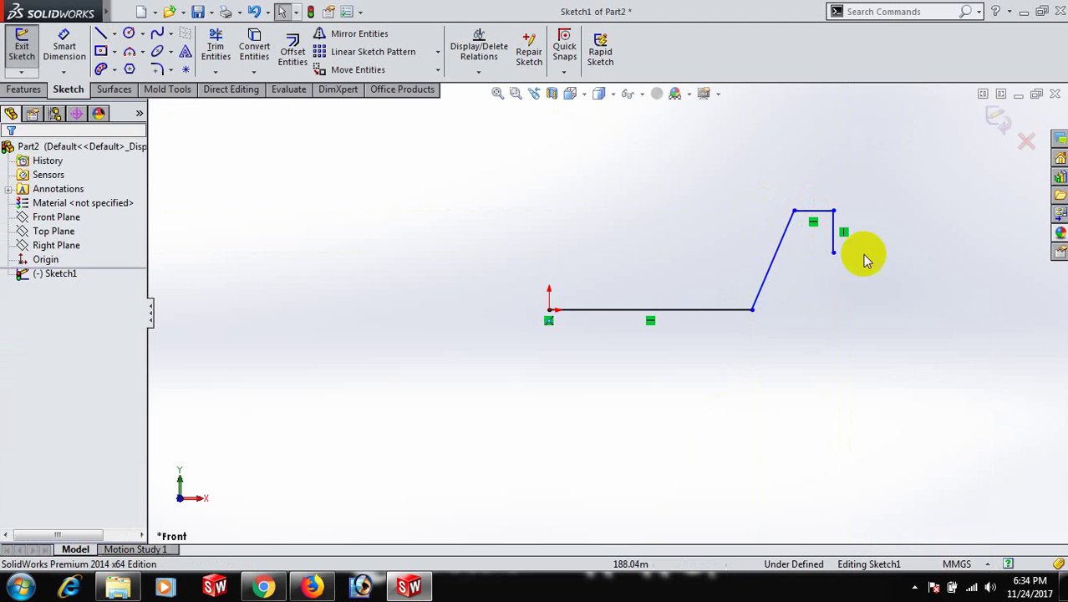
{"action": "right_click_drag", "start_coordinate": [816, 318], "coordinate": [828, 243]}
{"action": "left_click", "coordinate": [707, 314]}
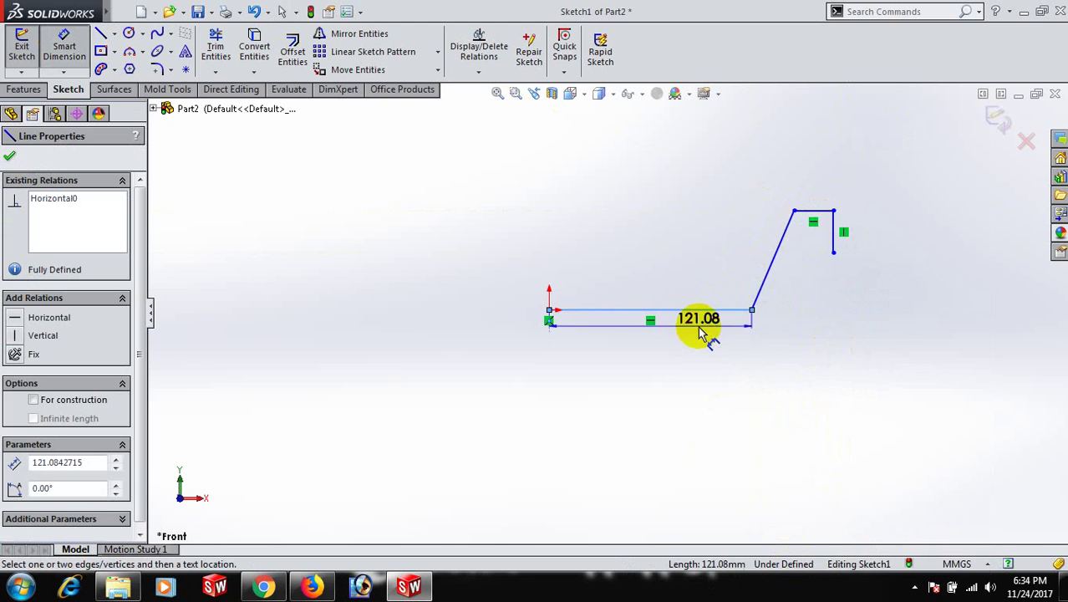
{"action": "left_click", "coordinate": [694, 374]}
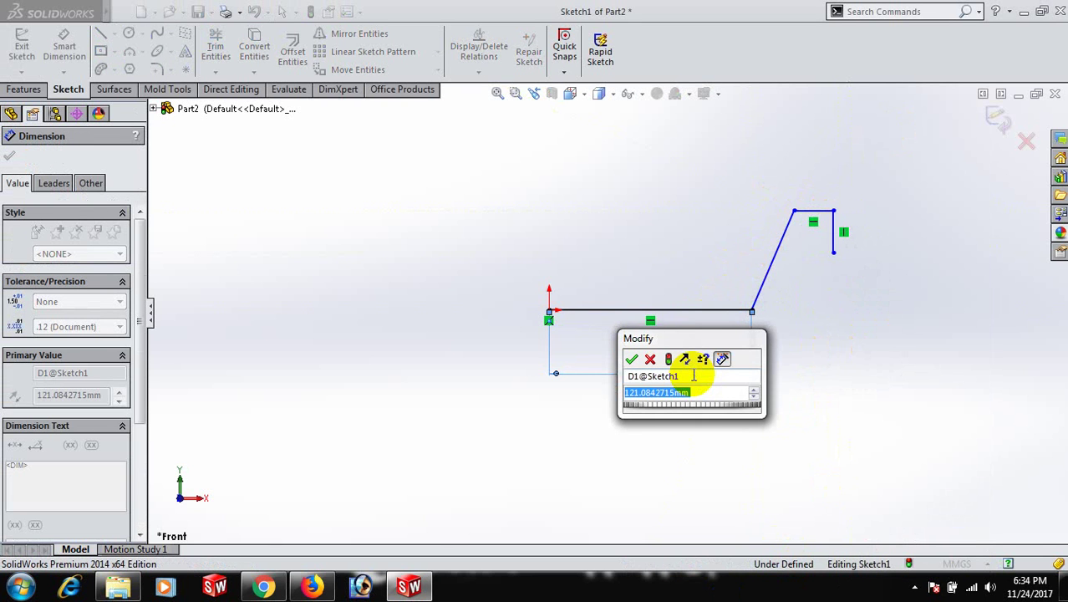
{"action": "type", "text": "200"}
{"action": "key", "text": "Return"}
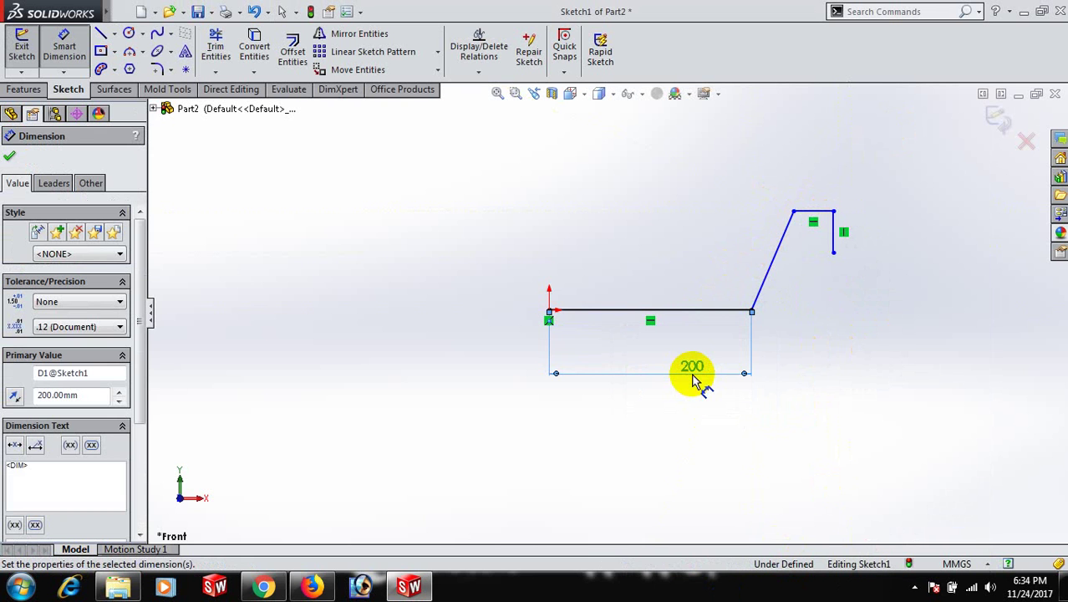
Dimension the angle between the base line and the slanted line to 120 degrees.
{"action": "left_click", "coordinate": [731, 314]}
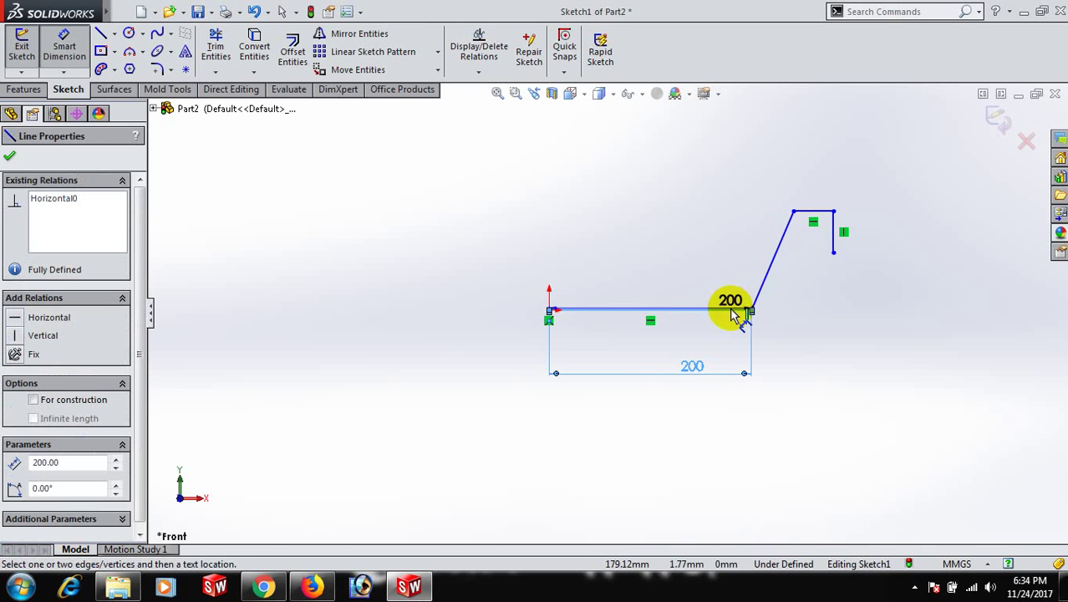
{"action": "left_click", "coordinate": [775, 278]}
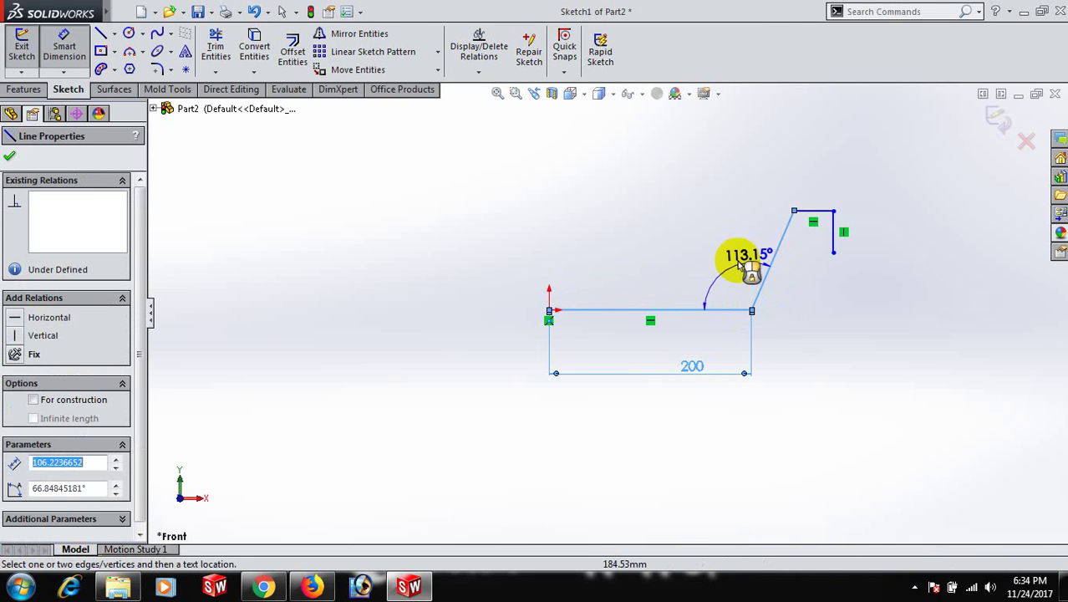
{"action": "left_click", "coordinate": [717, 259]}
{"action": "type", "text": "12"}
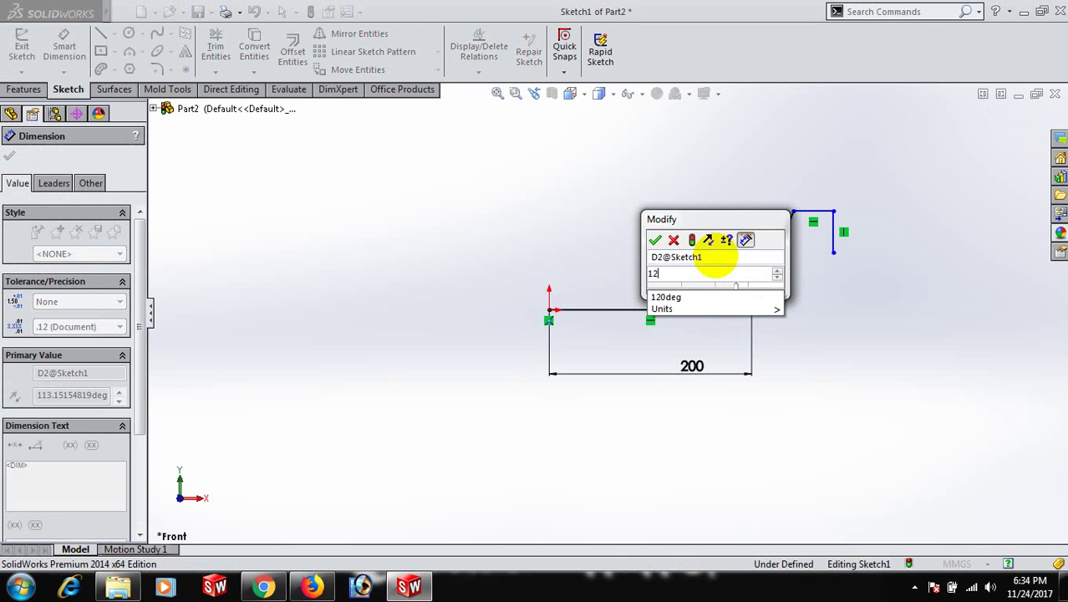
{"action": "type", "text": "0"}
{"action": "key", "text": "Return"}
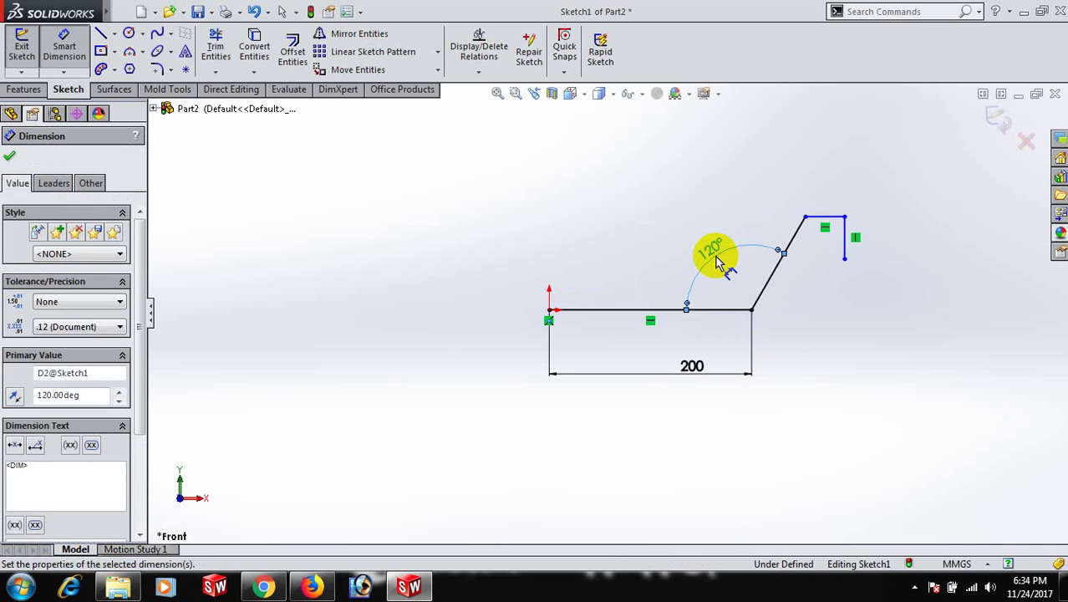
Dimension the short horizontal line at the top of the slanted line to 15 mm.
{"action": "left_click", "coordinate": [826, 218]}
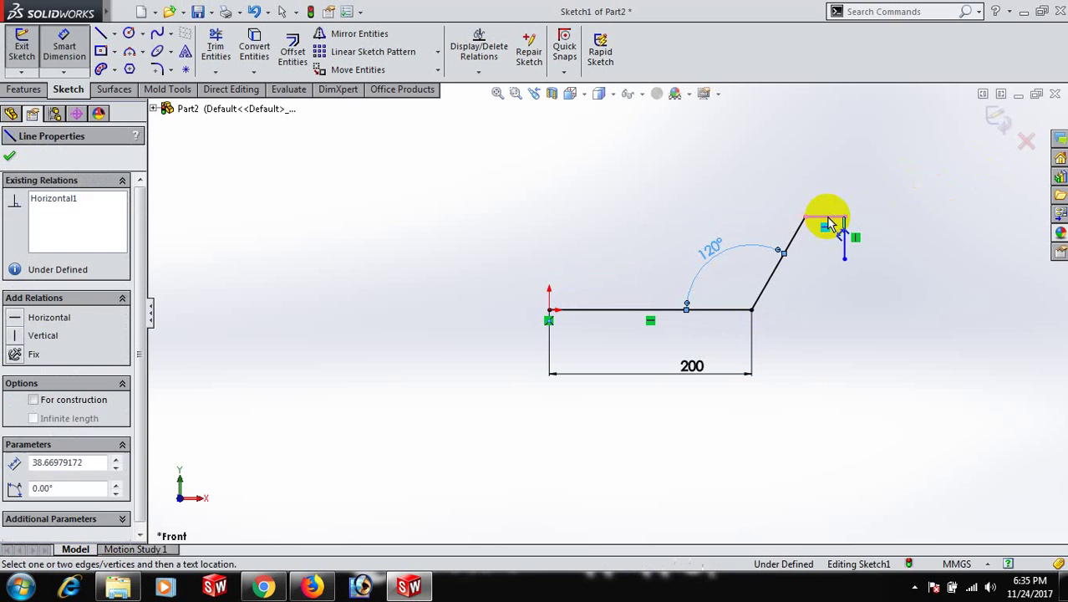
{"action": "left_click", "coordinate": [831, 205]}
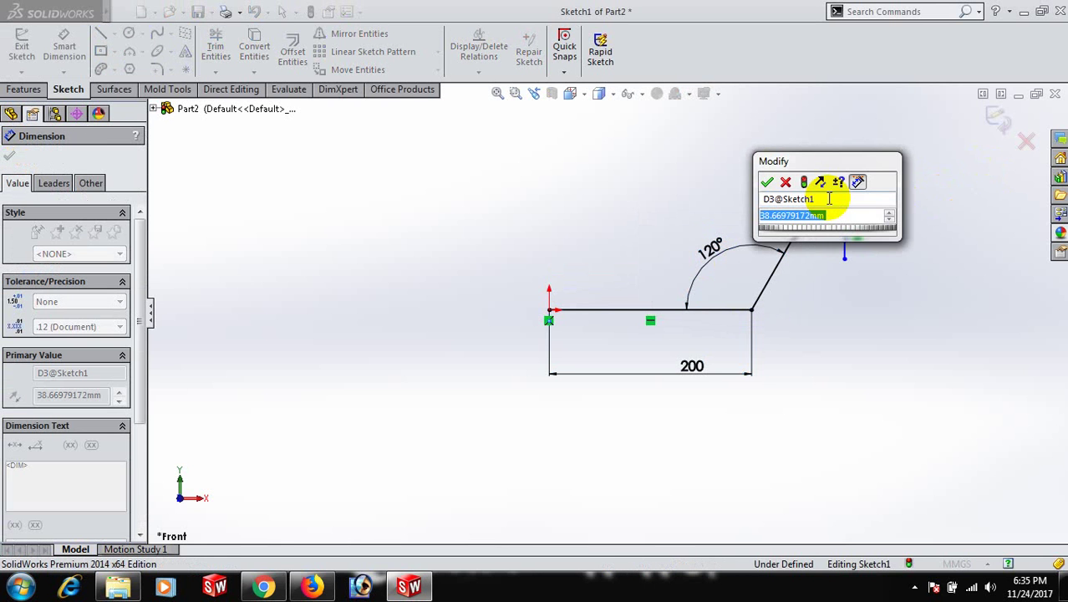
{"action": "type", "text": "15"}
{"action": "key", "text": "Return"}
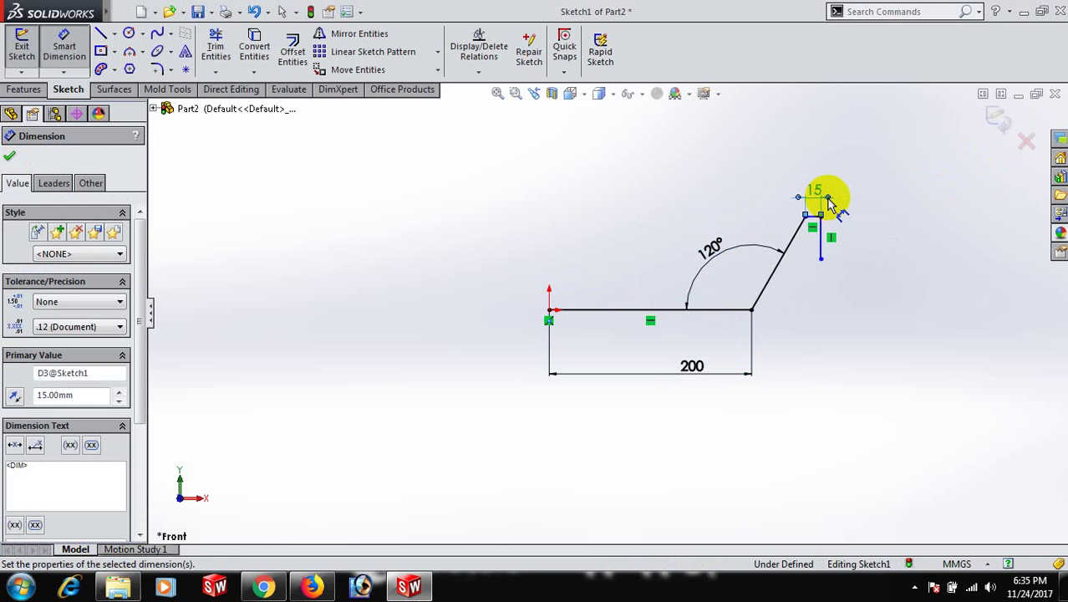
Dimension the short vertical end line of the profile to 10 mm.
{"action": "scroll", "coordinate": [830, 205], "scroll_direction": "down", "scroll_amount": 1}
{"action": "left_click", "coordinate": [810, 244]}
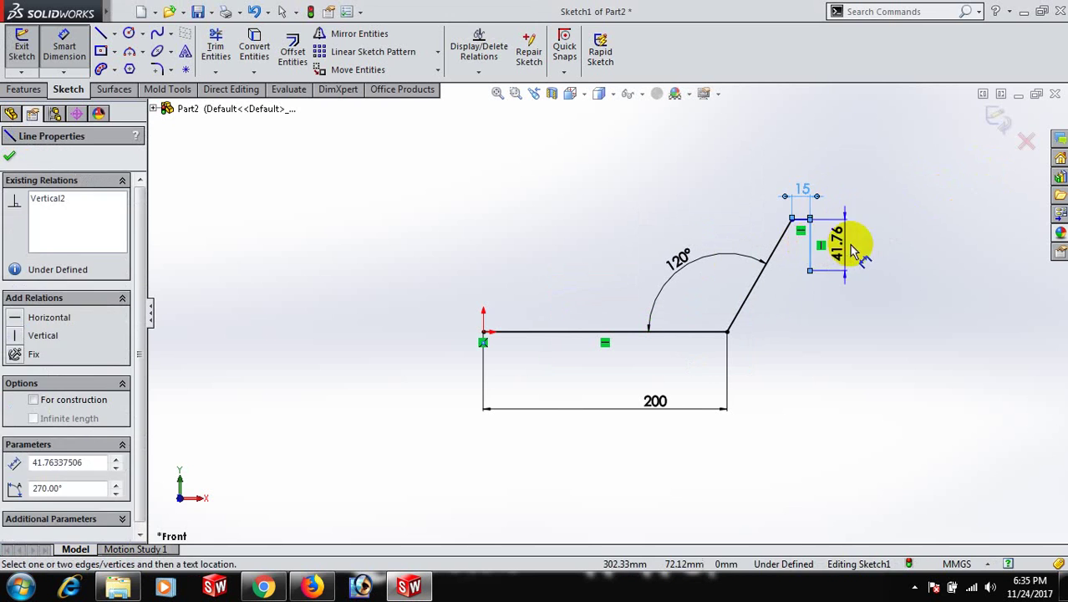
{"action": "left_click", "coordinate": [854, 249]}
{"action": "type", "text": "10"}
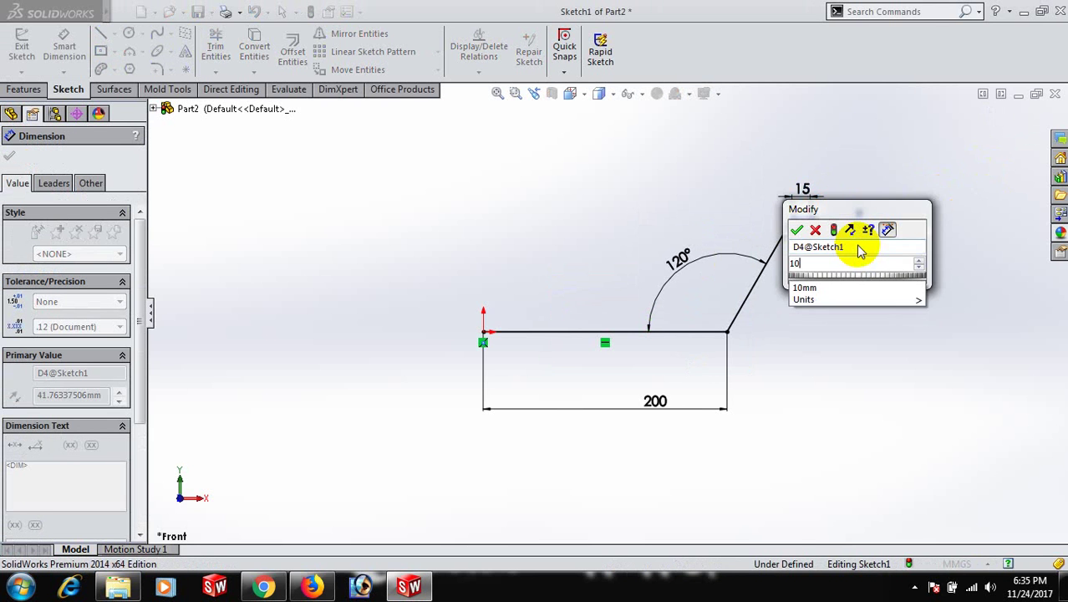
{"action": "key", "text": "Return"}
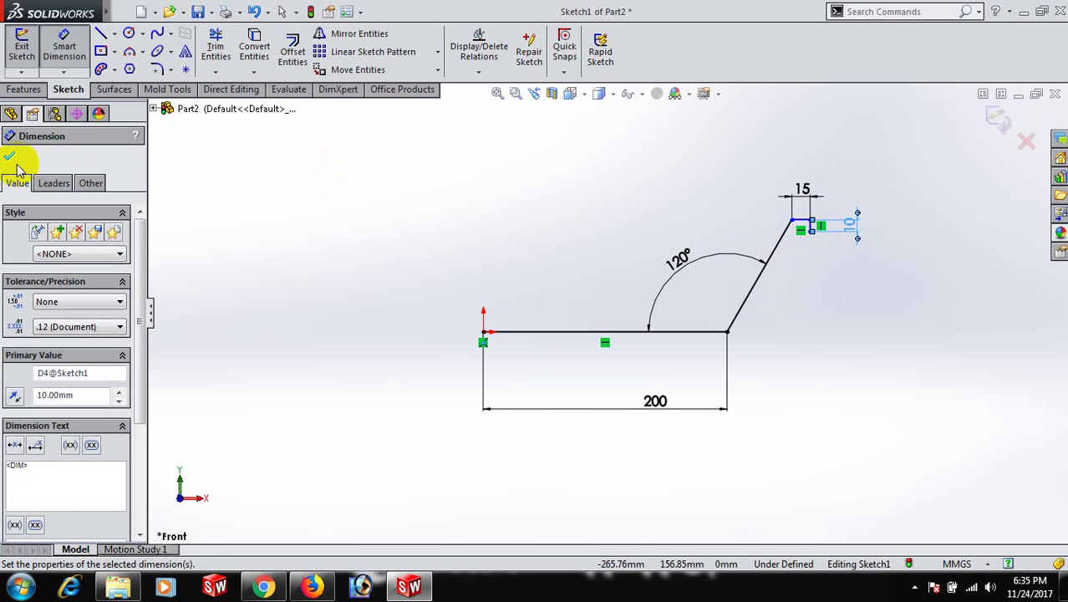
{"action": "left_click", "coordinate": [12, 159]}
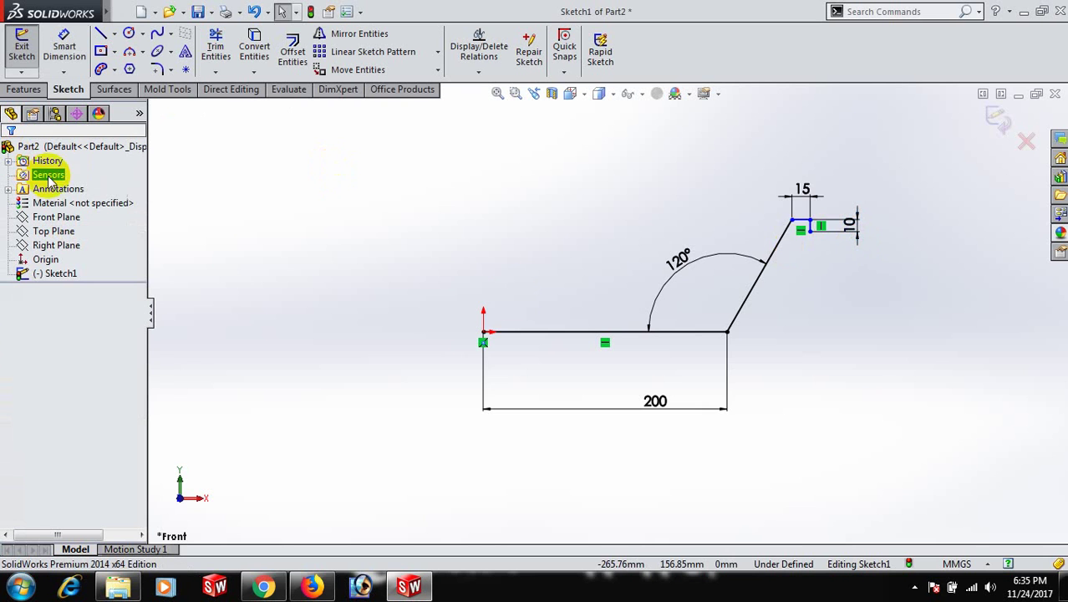
Dimension the vertical distance between the short upper horizontal line and the base line to 40 mm.
{"action": "right_click_drag", "start_coordinate": [919, 405], "coordinate": [942, 227]}
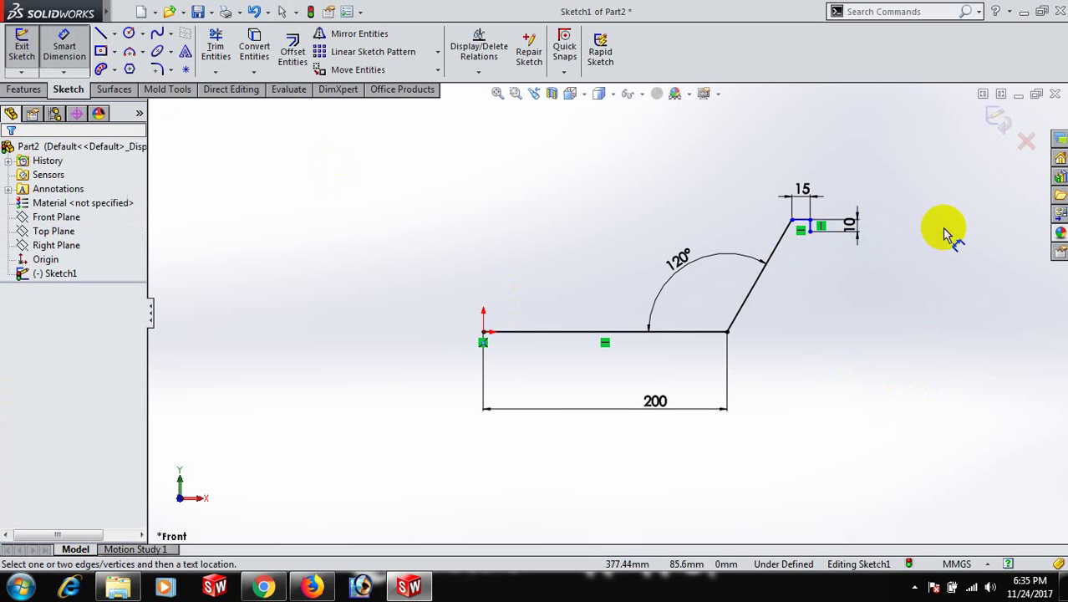
{"action": "scroll", "coordinate": [779, 224], "scroll_direction": "down", "scroll_amount": 4}
{"action": "left_click", "coordinate": [778, 239]}
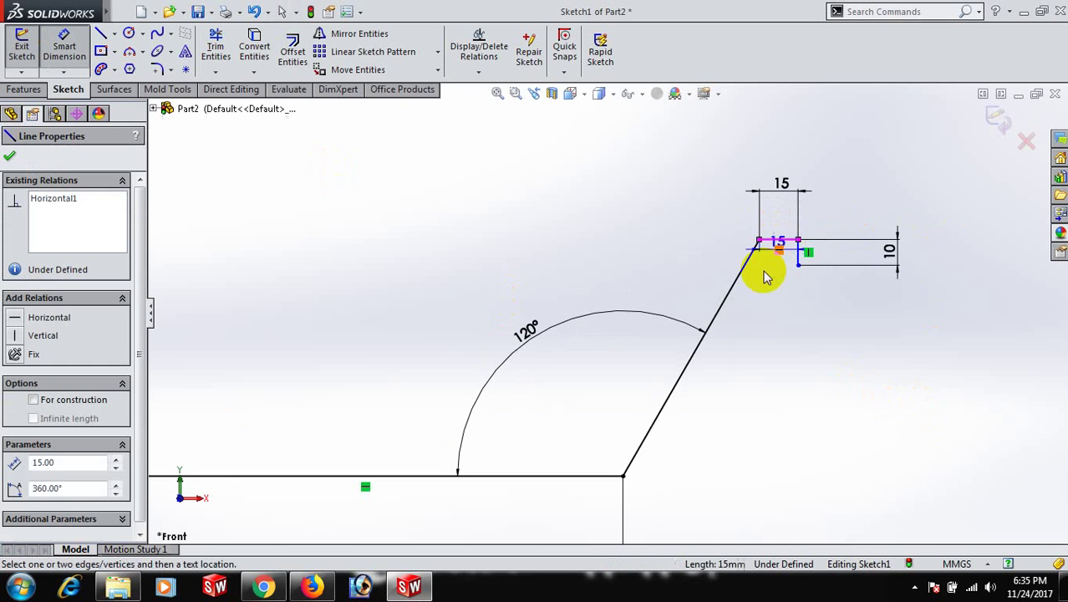
{"action": "left_click", "coordinate": [590, 478]}
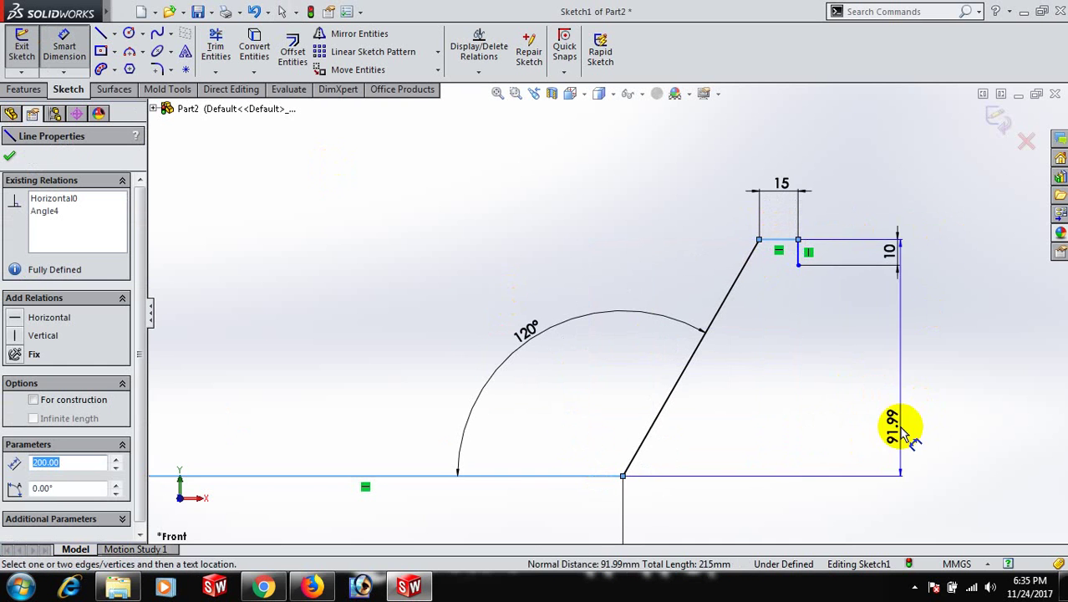
{"action": "left_click", "coordinate": [900, 427]}
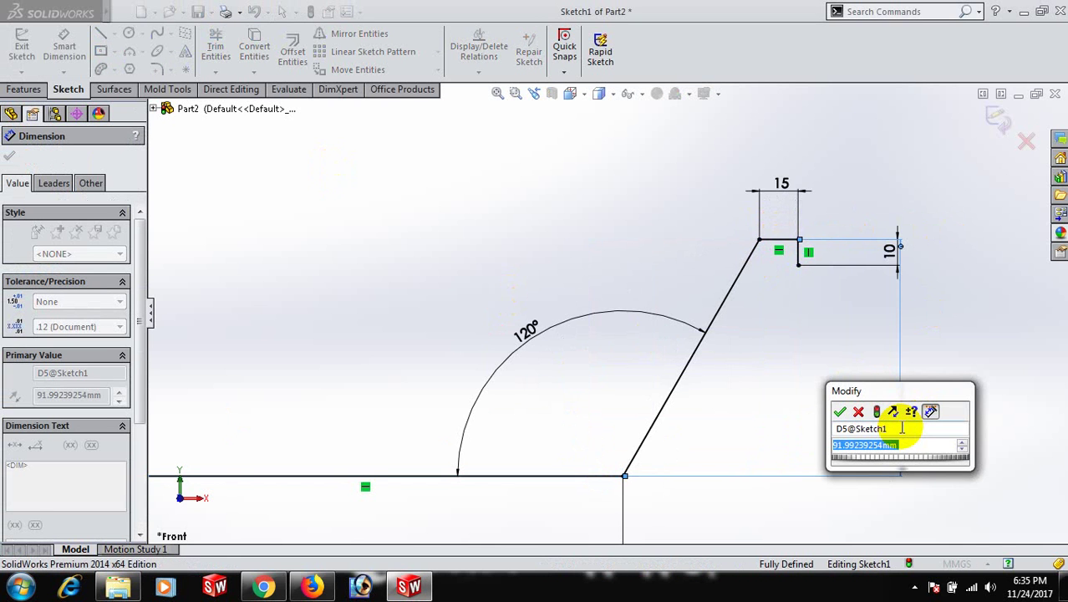
{"action": "type", "text": "40"}
{"action": "key", "text": "Return"}
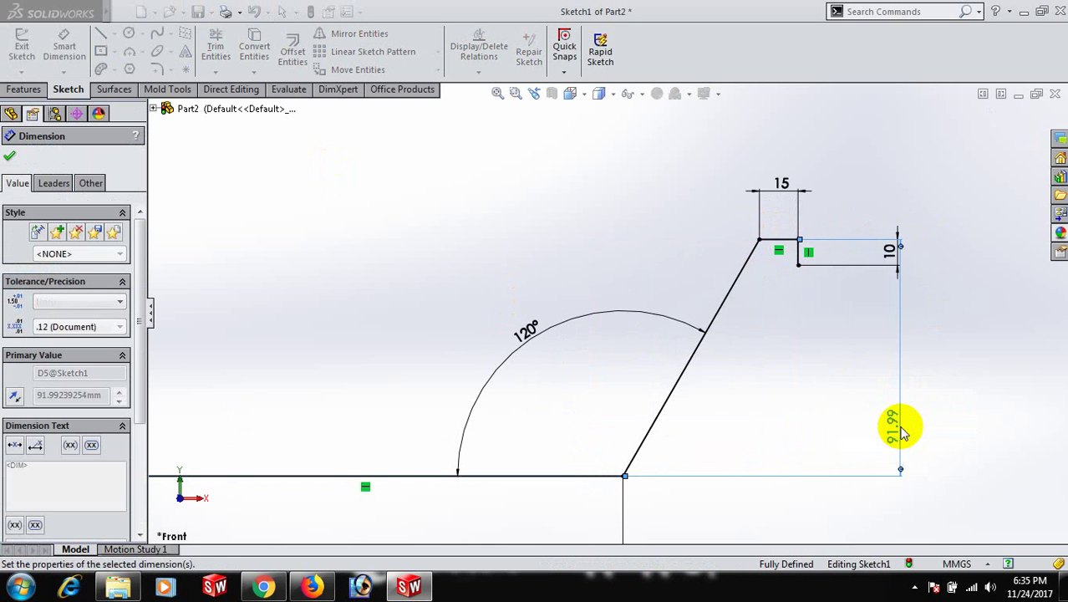
{"action": "key", "text": "f"}
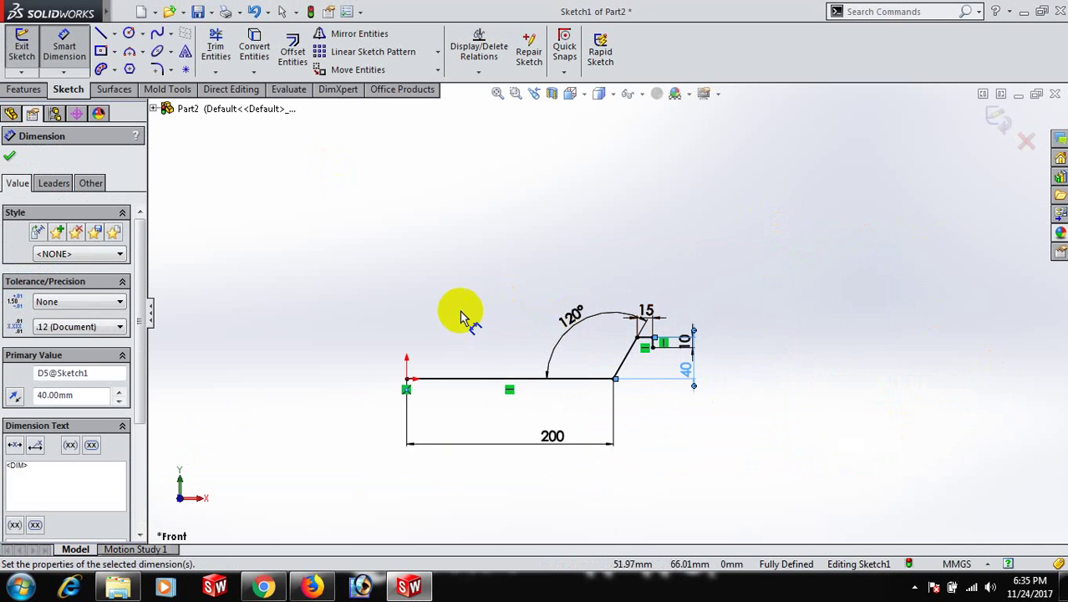
{"action": "left_click", "coordinate": [10, 159]}
Add a 20 mm sketch fillet at the corner between the base line and the slanted line.
{"action": "scroll", "coordinate": [732, 470], "scroll_direction": "down", "scroll_amount": 2}
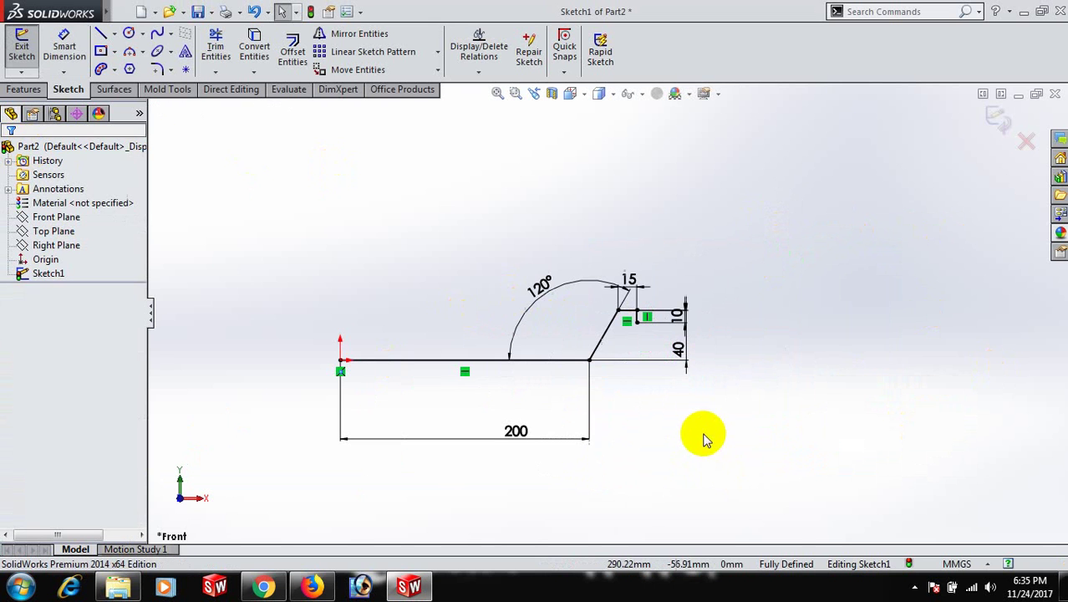
{"action": "left_click", "coordinate": [158, 70]}
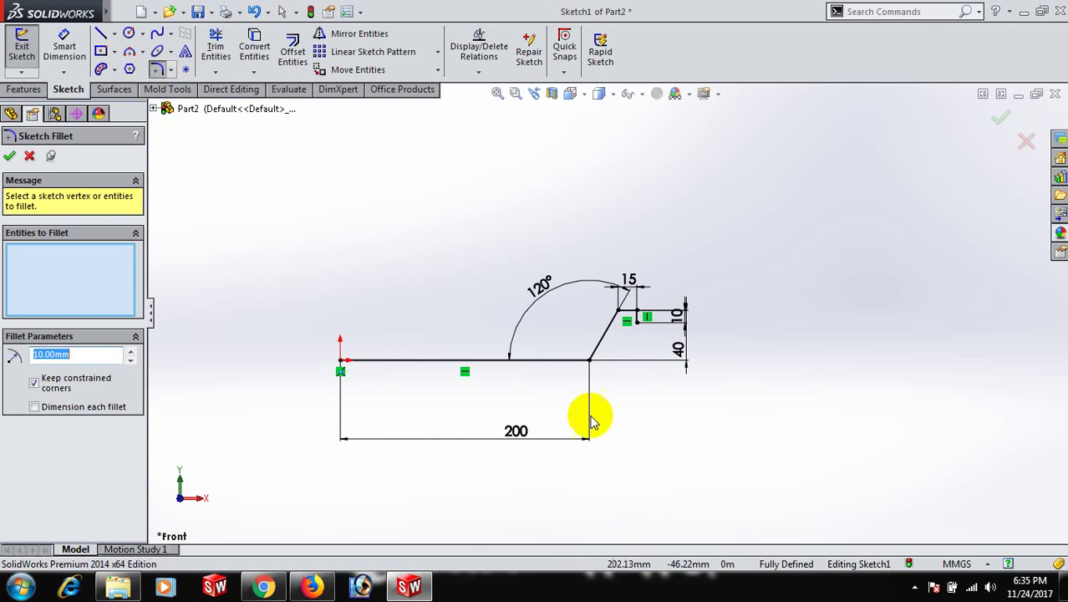
{"action": "scroll", "coordinate": [575, 406], "scroll_direction": "down", "scroll_amount": 2}
{"action": "left_click", "coordinate": [605, 312]}
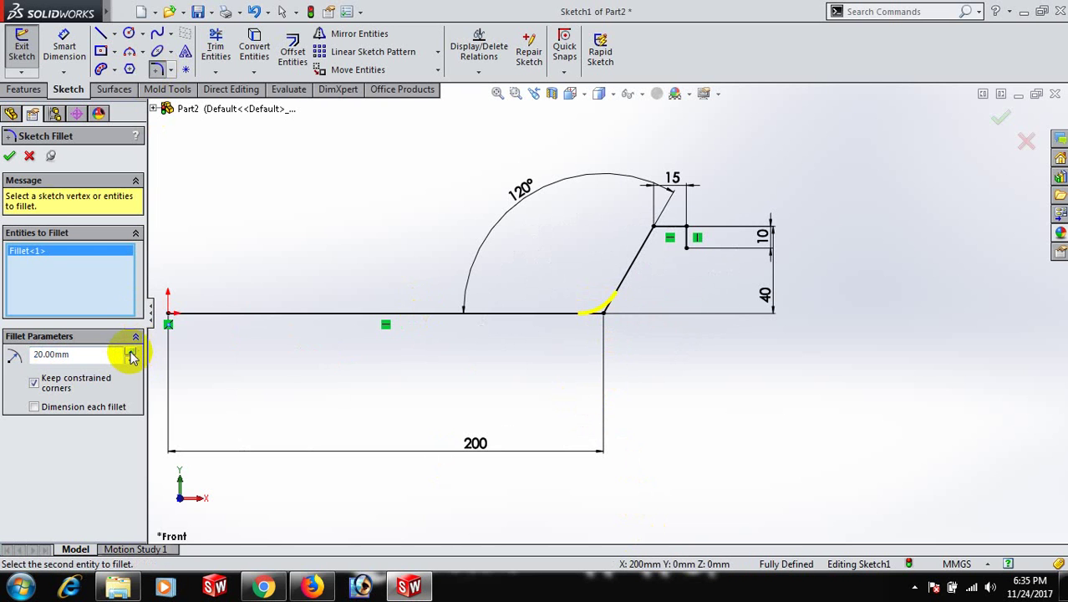
{"action": "left_click", "coordinate": [12, 156]}
Add 5 mm sketch fillets at both ends of the short upper horizontal line.
{"action": "scroll", "coordinate": [567, 281], "scroll_direction": "down", "scroll_amount": 3}
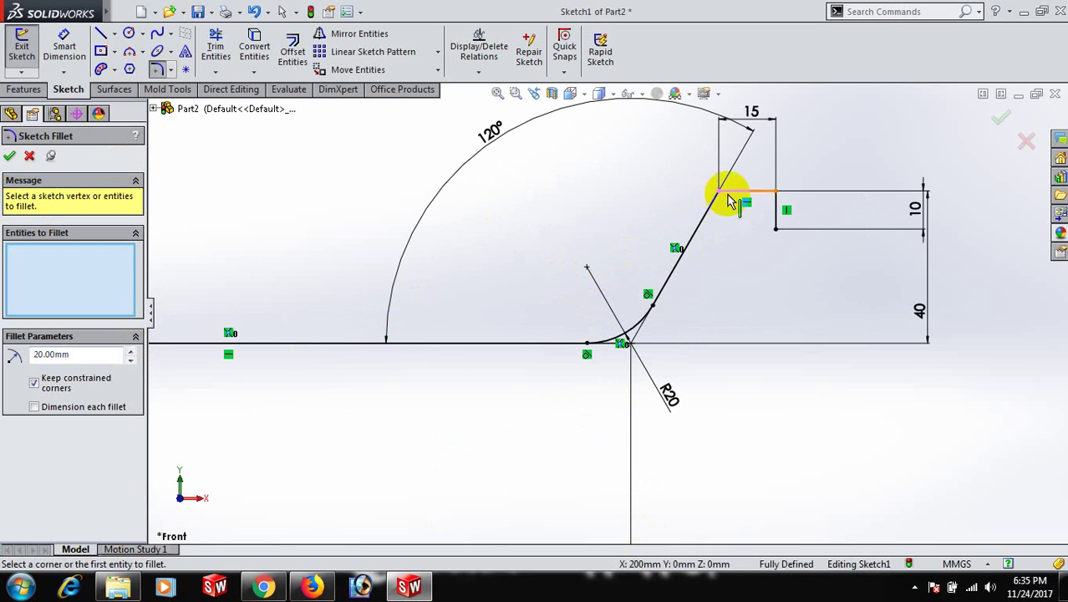
{"action": "left_click", "coordinate": [717, 191]}
{"action": "left_click_drag", "start_coordinate": [82, 354], "coordinate": [11, 355]}
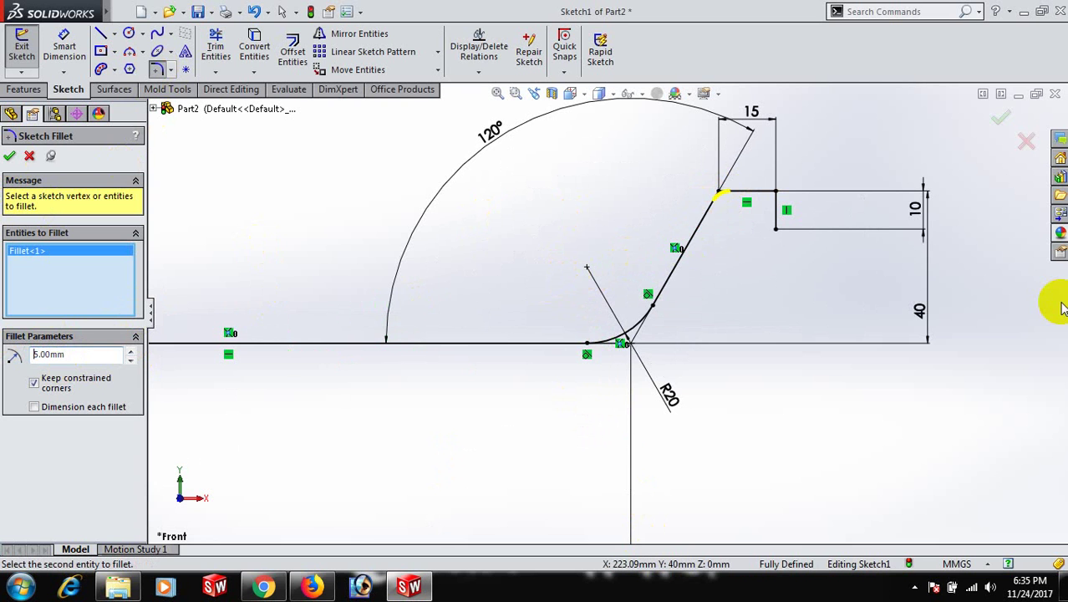
{"action": "left_click", "coordinate": [10, 156]}
{"action": "left_click", "coordinate": [775, 191]}
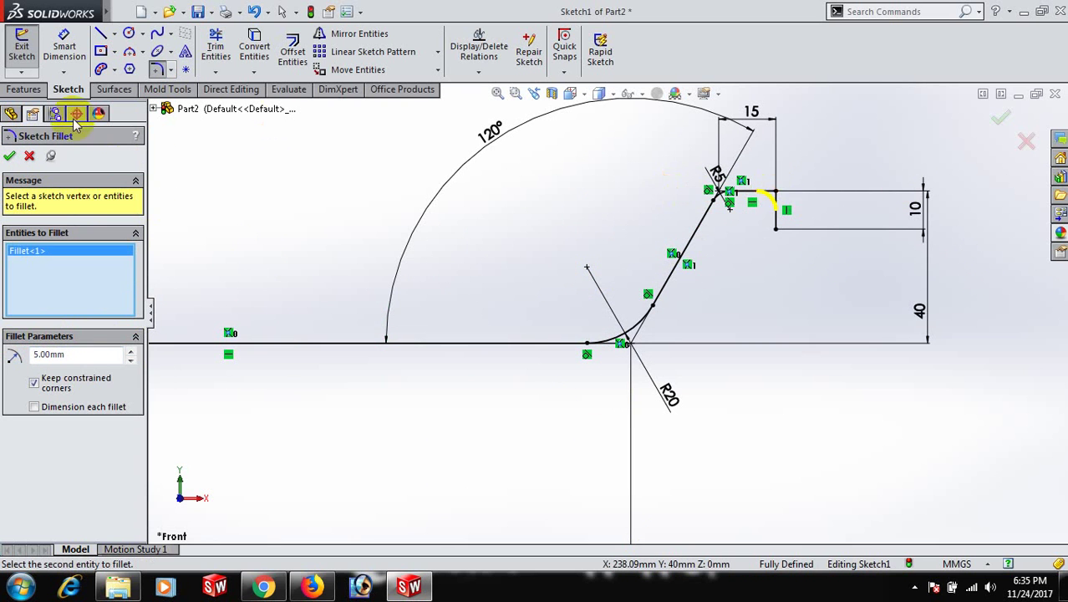
{"action": "left_click", "coordinate": [10, 156]}
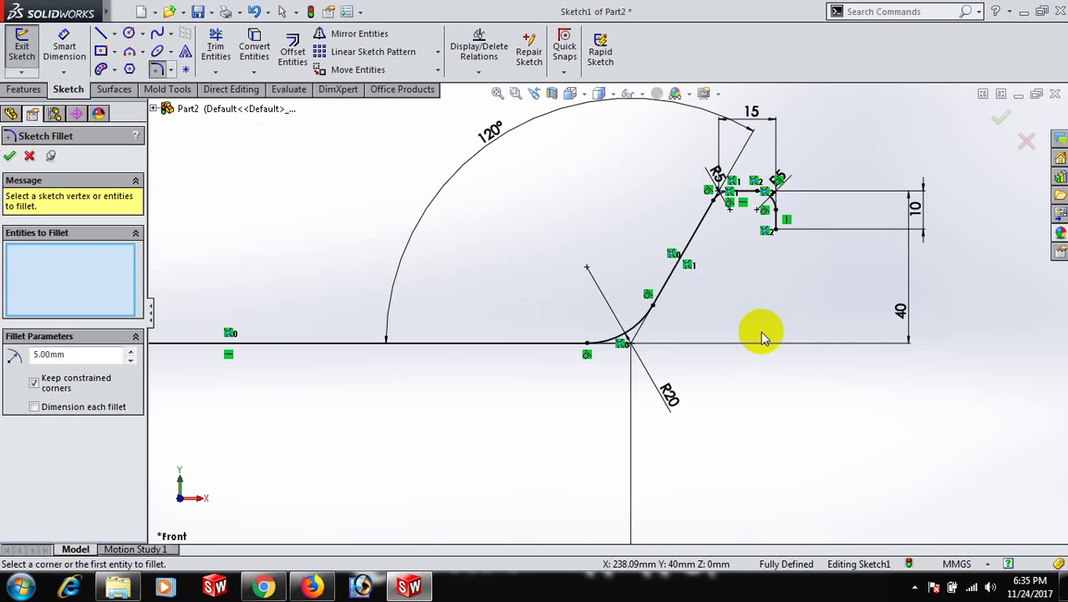
{"action": "left_click", "coordinate": [10, 156]}
Select the whole profile chain and offset it 5 mm to the underside.
{"action": "scroll", "coordinate": [560, 326], "scroll_direction": "up", "scroll_amount": 5}
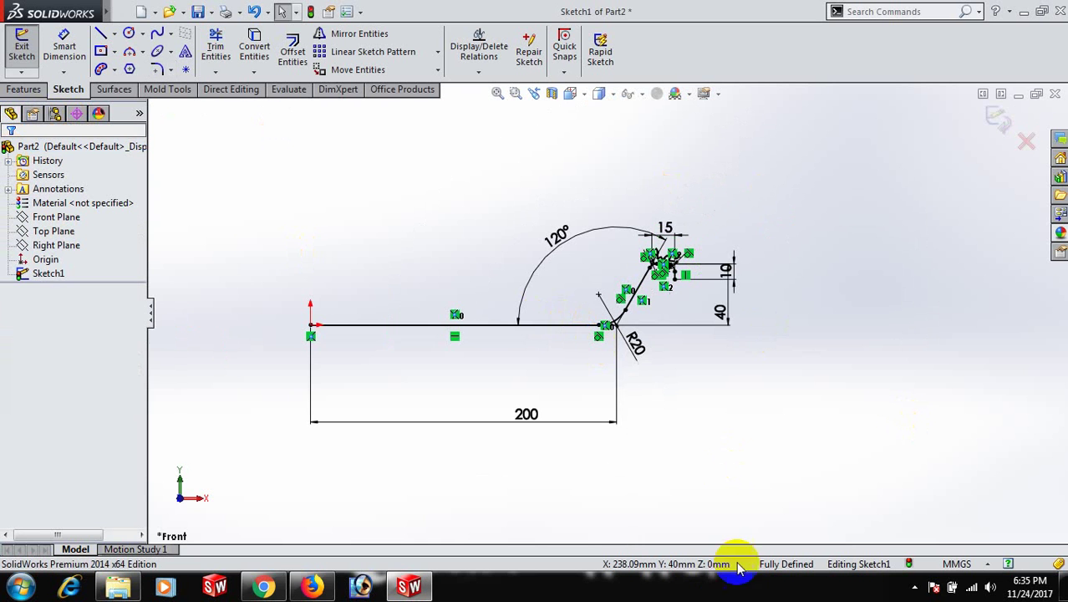
{"action": "left_click", "coordinate": [410, 326]}
{"action": "right_click", "coordinate": [410, 327]}
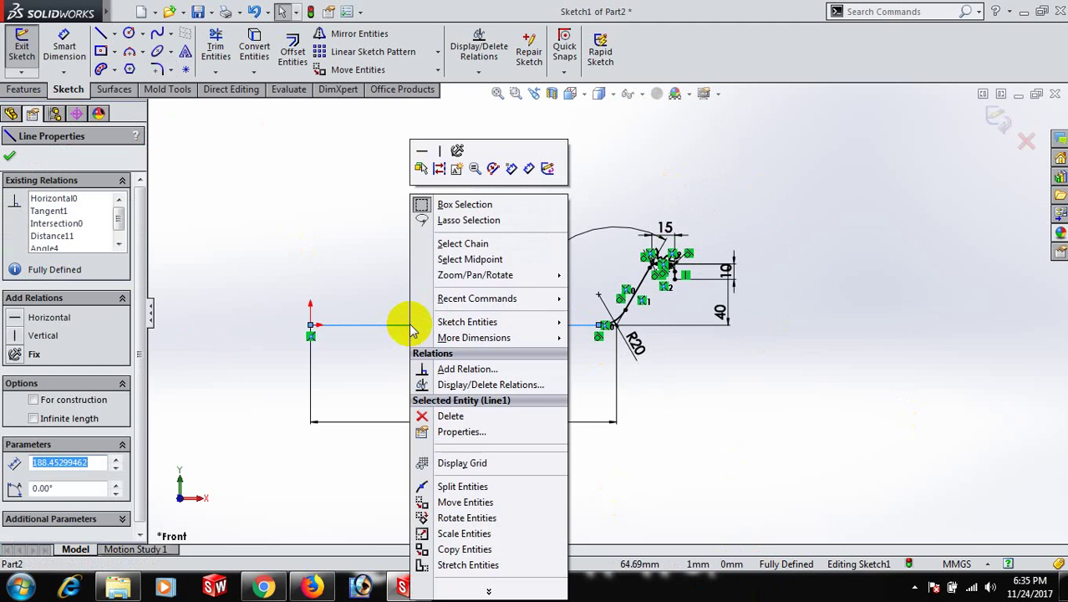
{"action": "left_click", "coordinate": [464, 244]}
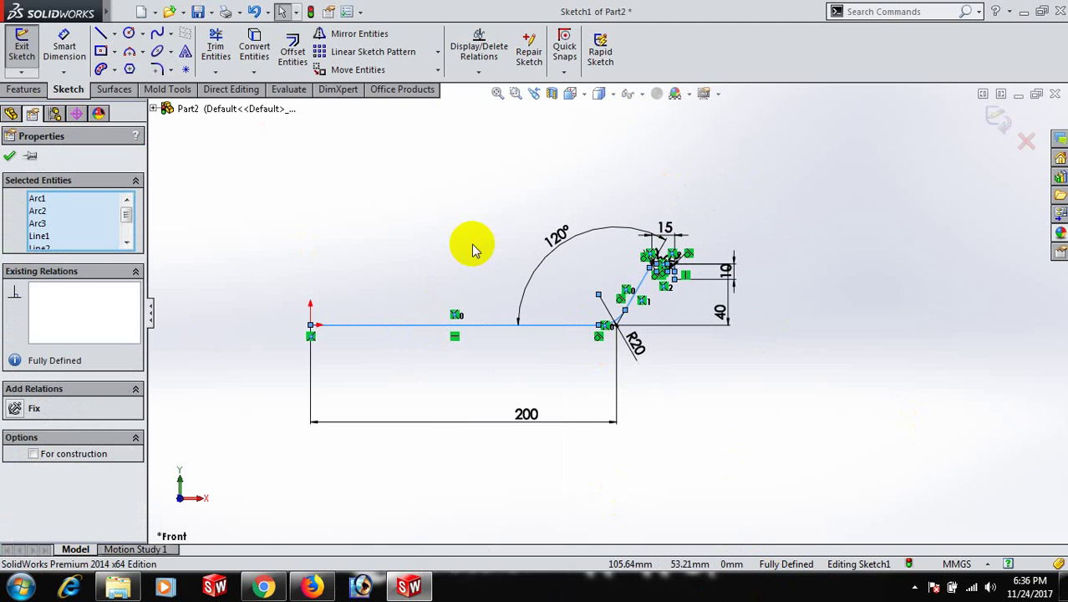
{"action": "left_click", "coordinate": [292, 50]}
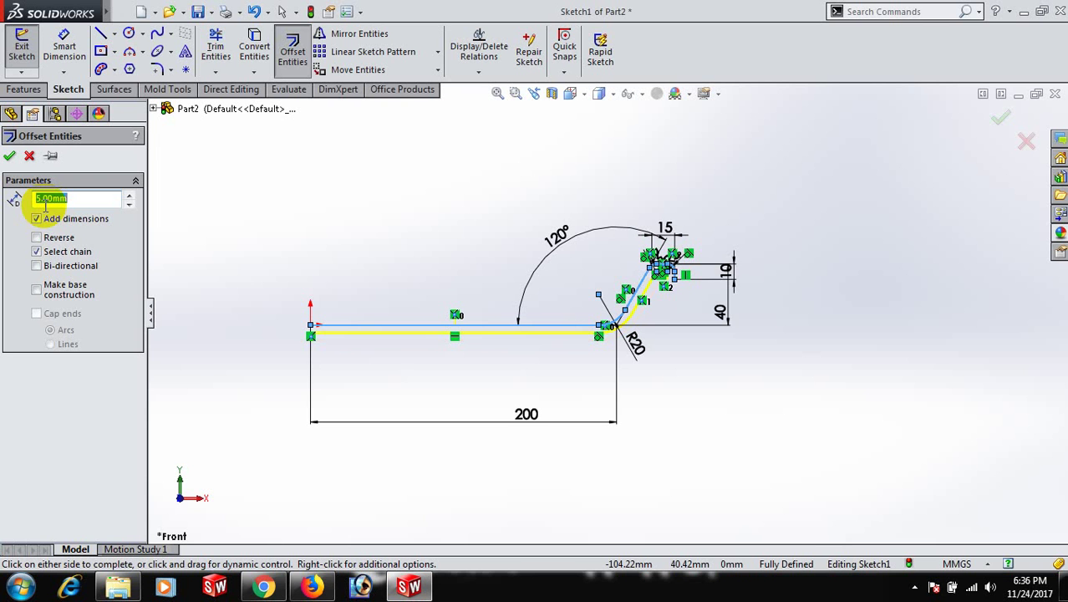
{"action": "left_click", "coordinate": [9, 158]}
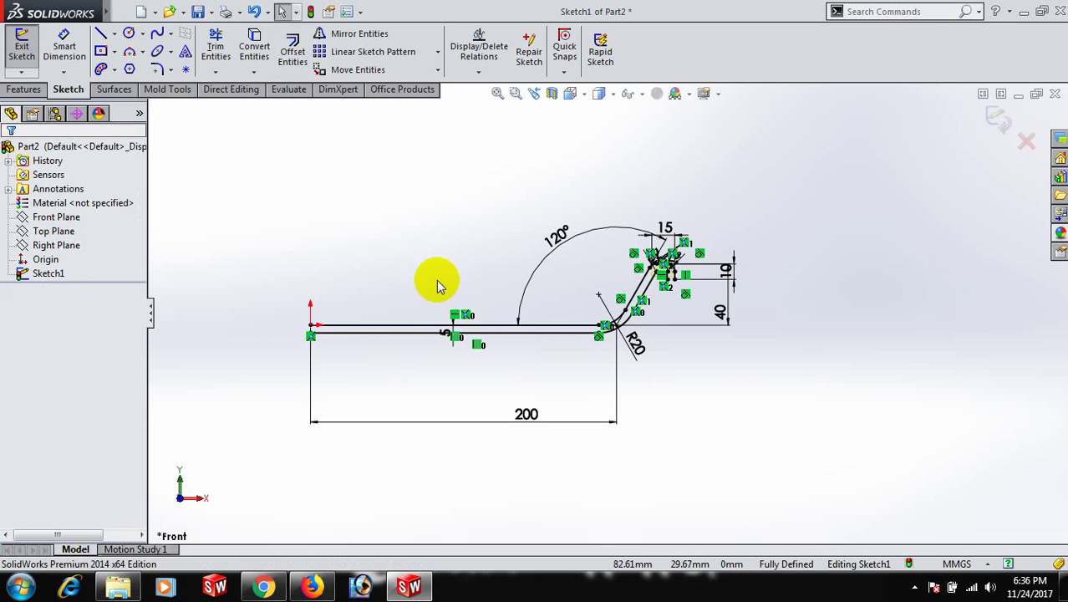
Close the profile's open end at the origin with a short vertical line between the base line and its offset.
{"action": "key", "text": "l"}
{"action": "scroll", "coordinate": [609, 390], "scroll_direction": "down", "scroll_amount": 3}
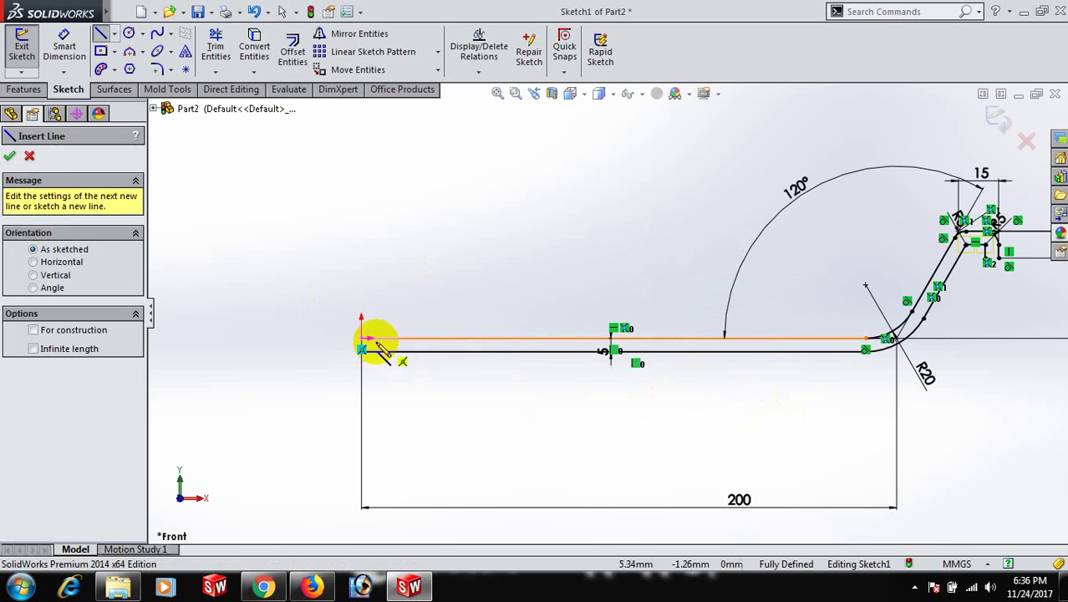
{"action": "left_click", "coordinate": [362, 349]}
{"action": "scroll", "coordinate": [376, 386], "scroll_direction": "down", "scroll_amount": 3}
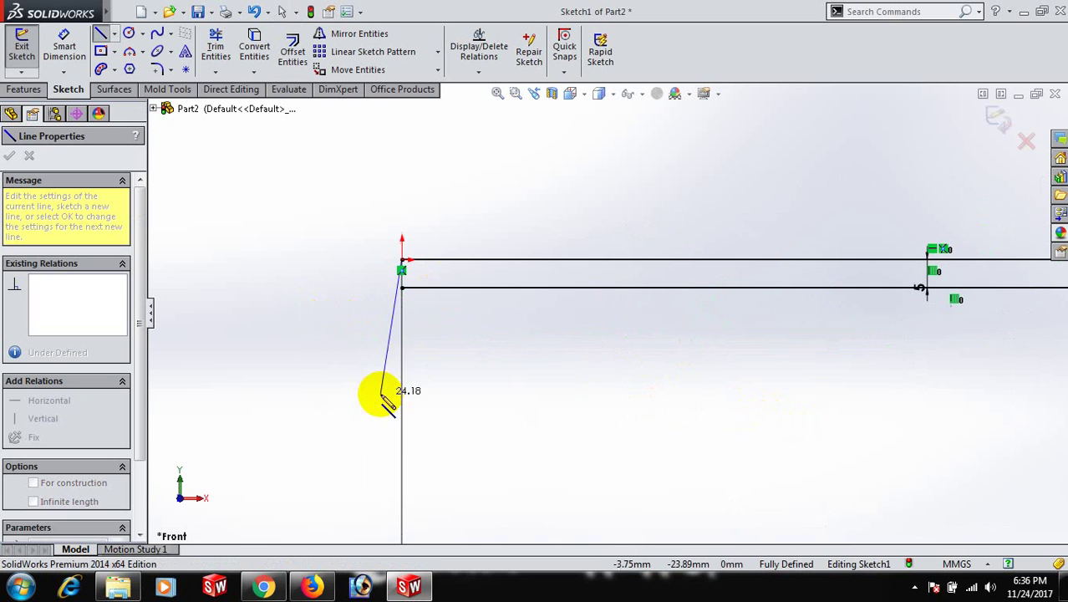
{"action": "right_click", "coordinate": [399, 288]}
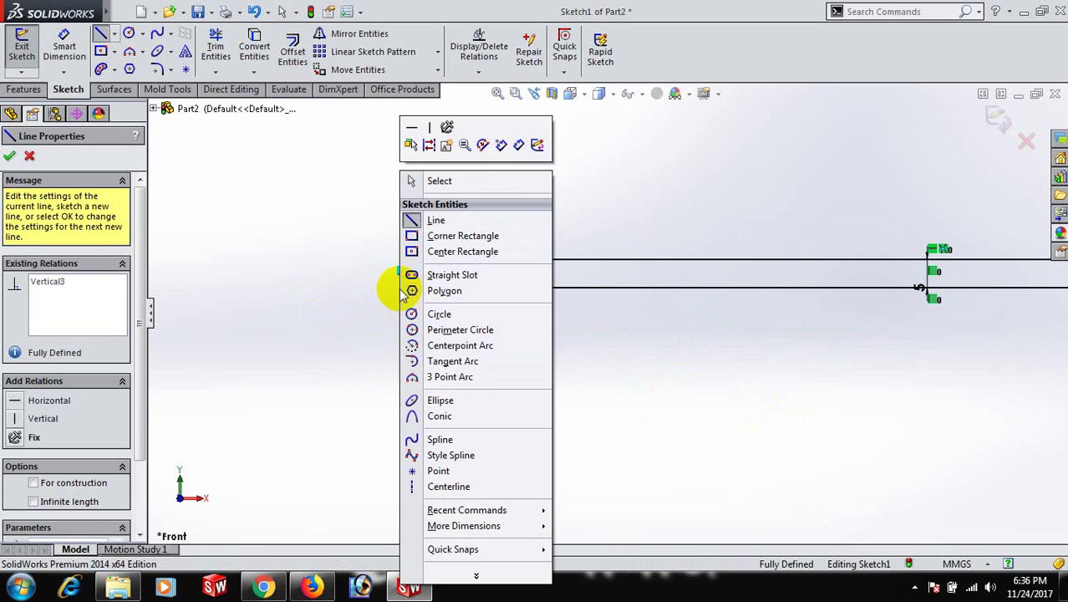
{"action": "left_click", "coordinate": [447, 179]}
{"action": "scroll", "coordinate": [444, 182], "scroll_direction": "up", "scroll_amount": 5}
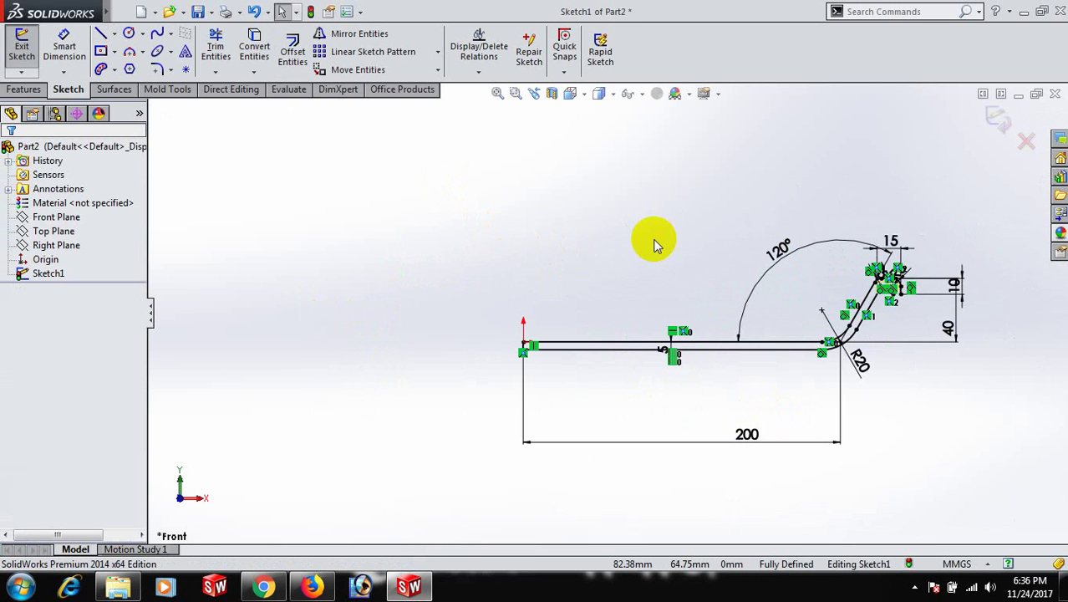
Close the hook-shaped end of the profile with a short horizontal line between the two vertical line ends.
{"action": "scroll", "coordinate": [694, 242], "scroll_direction": "down", "scroll_amount": 2}
{"action": "scroll", "coordinate": [453, 341], "scroll_direction": "up", "scroll_amount": 4}
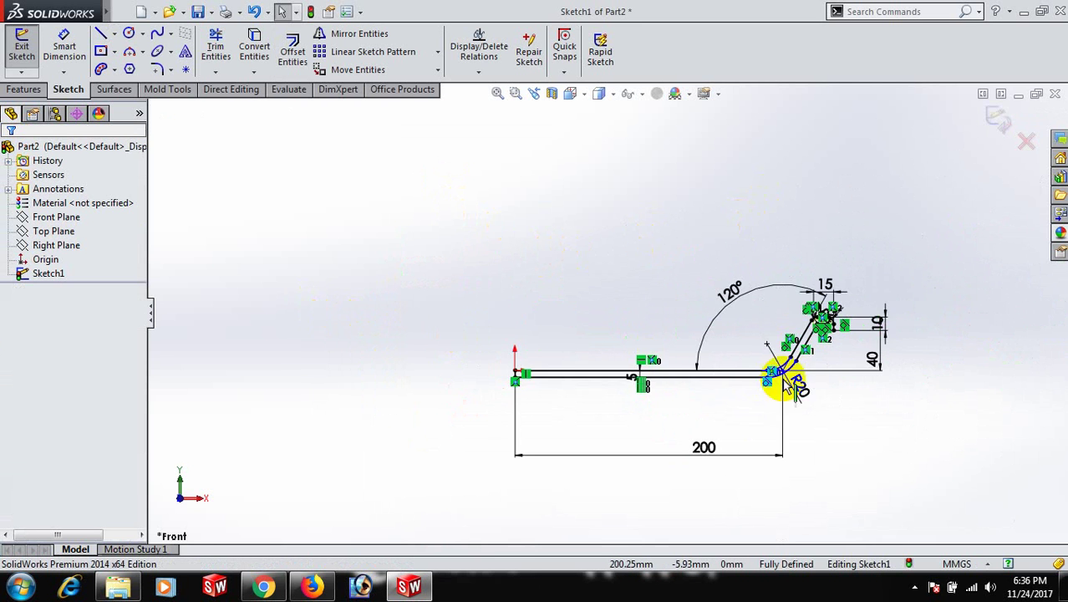
{"action": "scroll", "coordinate": [943, 357], "scroll_direction": "down", "scroll_amount": 2}
{"action": "scroll", "coordinate": [943, 358], "scroll_direction": "down", "scroll_amount": 2}
{"action": "key", "text": "l"}
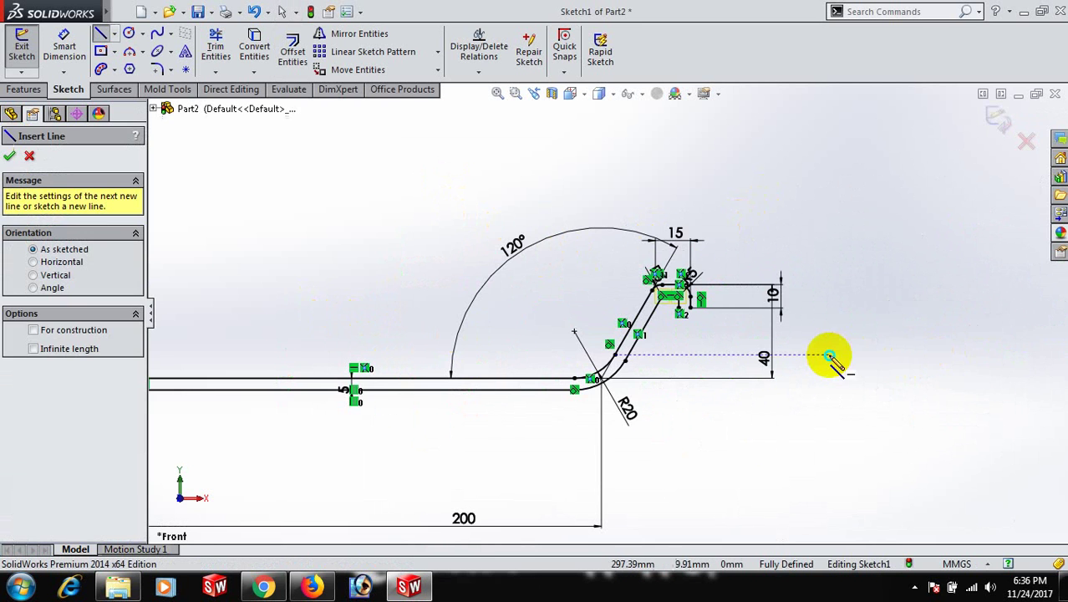
{"action": "scroll", "coordinate": [827, 358], "scroll_direction": "down", "scroll_amount": 3}
{"action": "scroll", "coordinate": [460, 317], "scroll_direction": "down", "scroll_amount": 2}
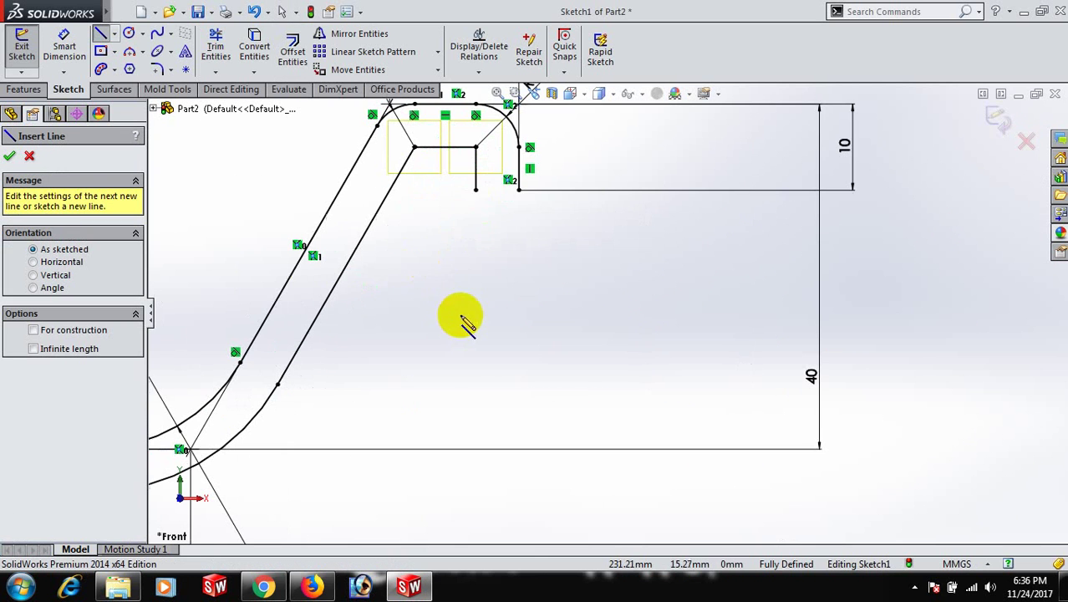
{"action": "left_click", "coordinate": [476, 191]}
{"action": "left_click", "coordinate": [519, 190]}
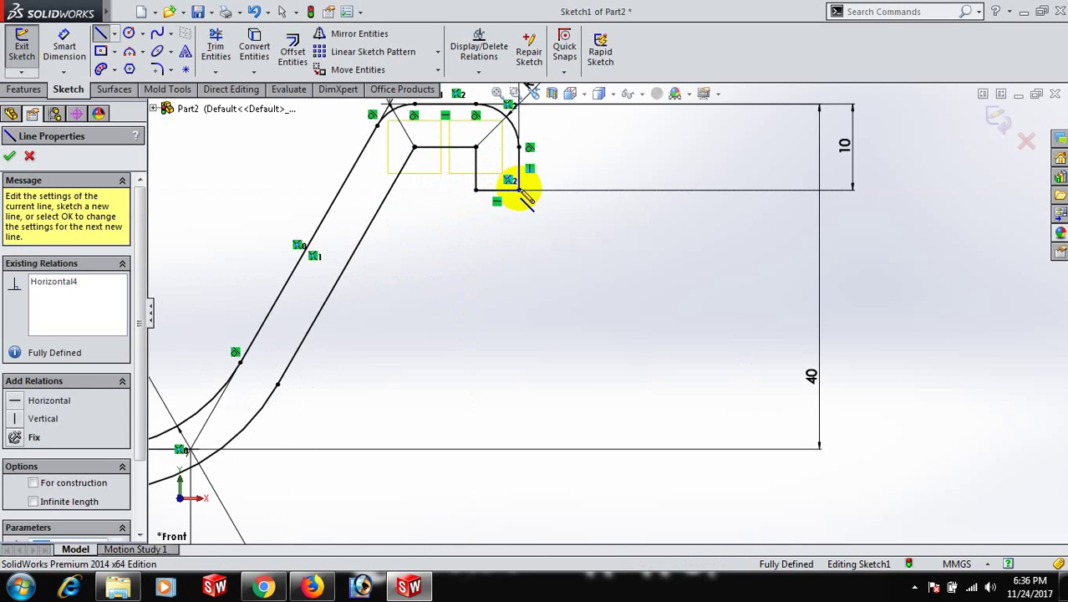
{"action": "right_click", "coordinate": [519, 188]}
{"action": "left_click", "coordinate": [596, 199]}
{"action": "scroll", "coordinate": [590, 203], "scroll_direction": "up", "scroll_amount": 5}
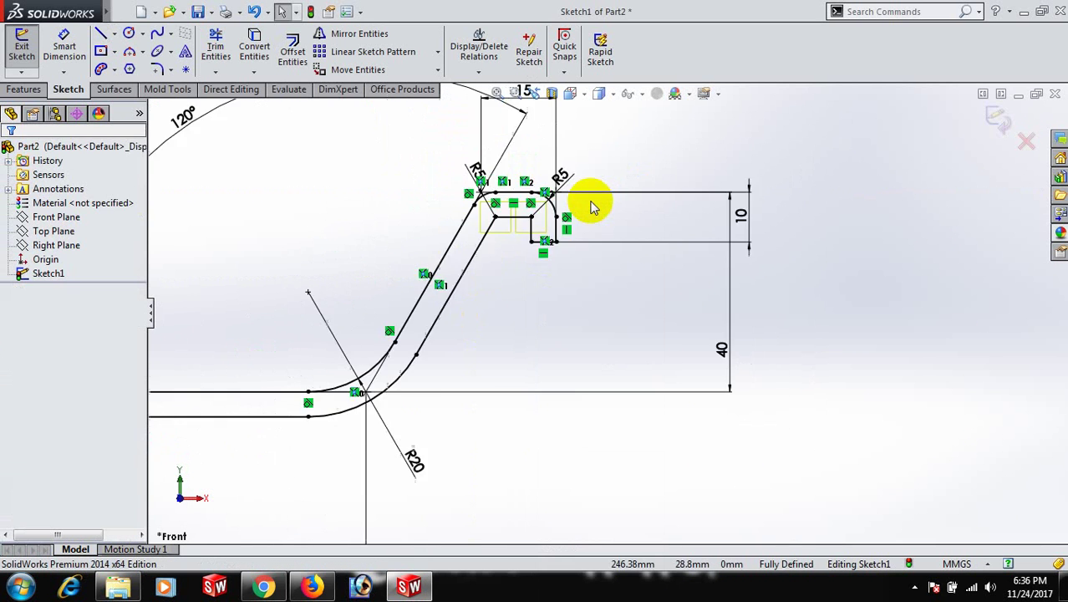
Revolve the closed profile 360° about the short vertical line at the origin.
{"action": "left_click", "coordinate": [23, 90]}
{"action": "left_click", "coordinate": [77, 51]}
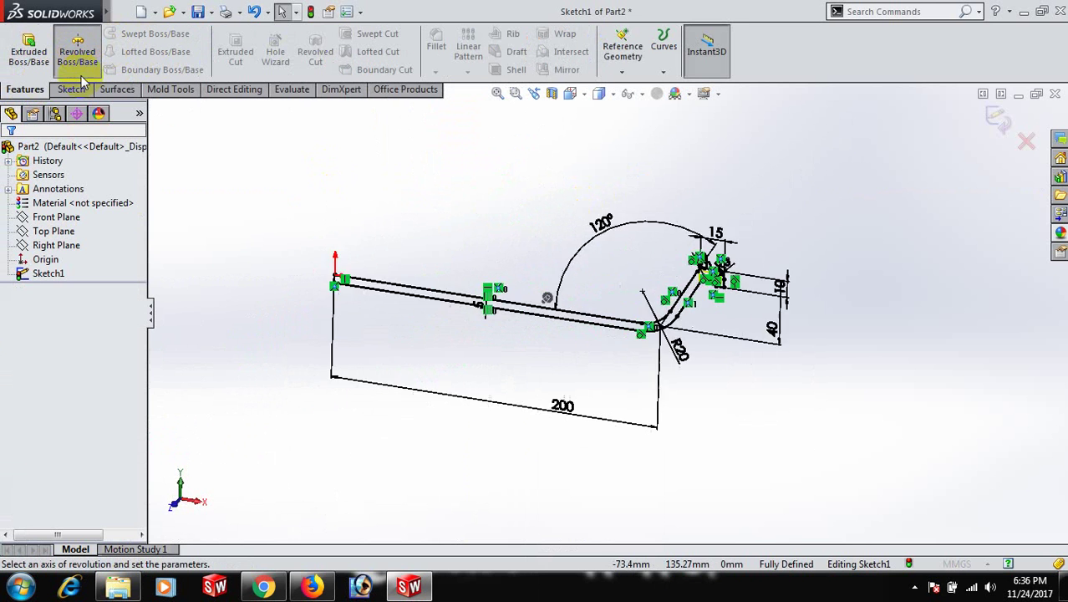
{"action": "scroll", "coordinate": [363, 272], "scroll_direction": "down", "scroll_amount": 5}
{"action": "scroll", "coordinate": [467, 312], "scroll_direction": "down", "scroll_amount": 1}
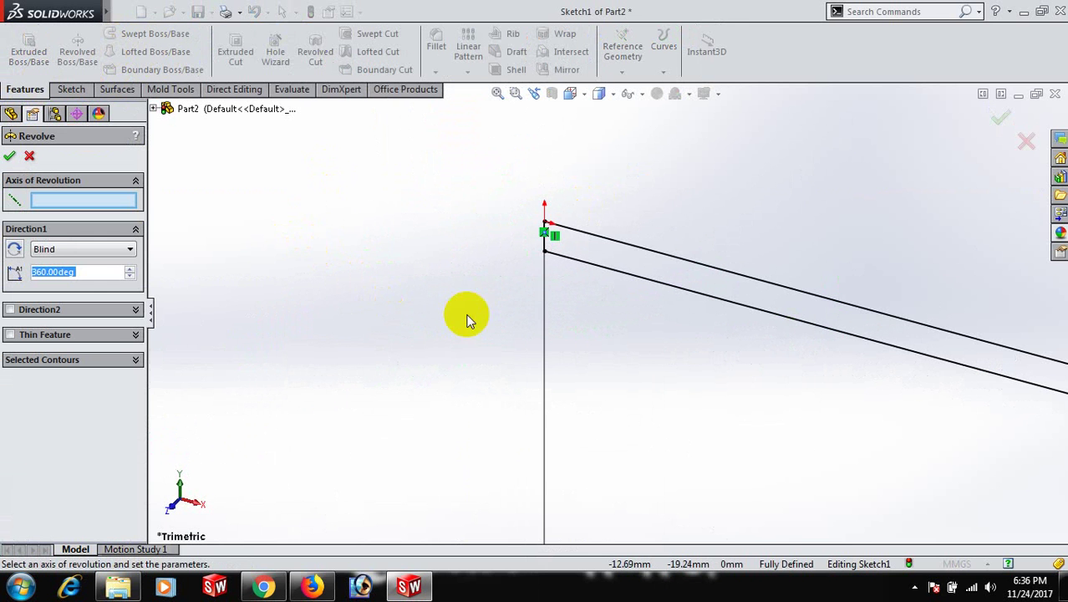
{"action": "left_click", "coordinate": [548, 253]}
{"action": "scroll", "coordinate": [548, 247], "scroll_direction": "up", "scroll_amount": 8}
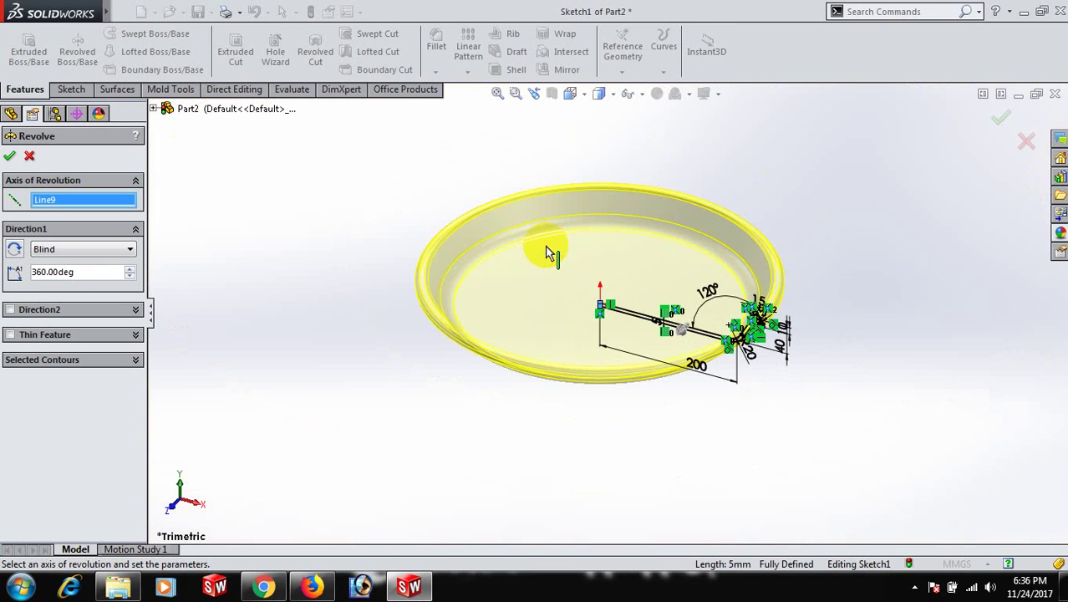
{"action": "left_click", "coordinate": [10, 158]}
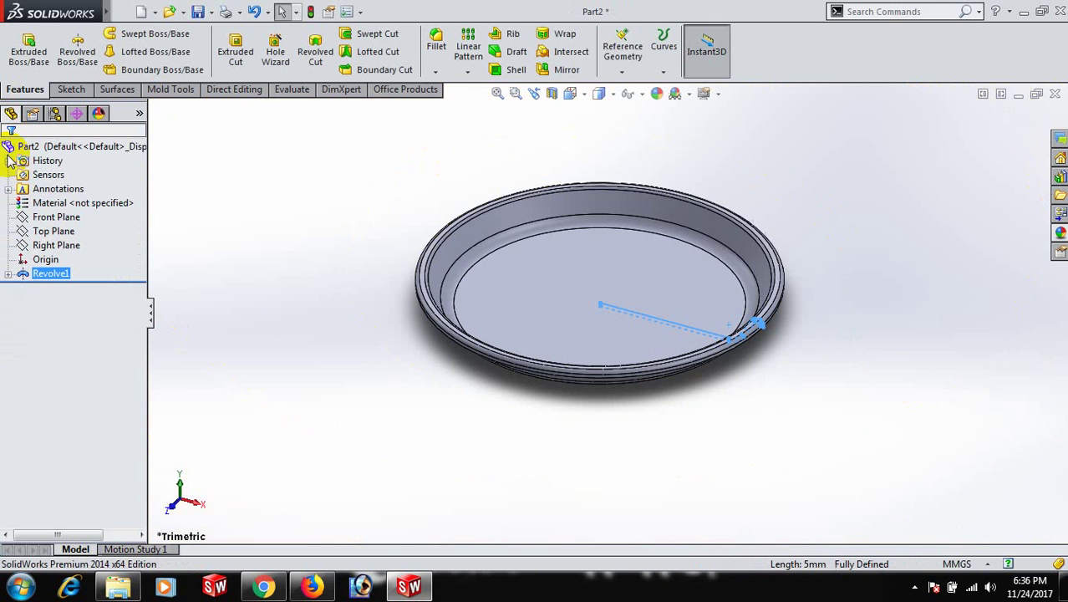
{"action": "left_click", "coordinate": [890, 393]}
{"action": "scroll", "coordinate": [852, 368], "scroll_direction": "down", "scroll_amount": 2}
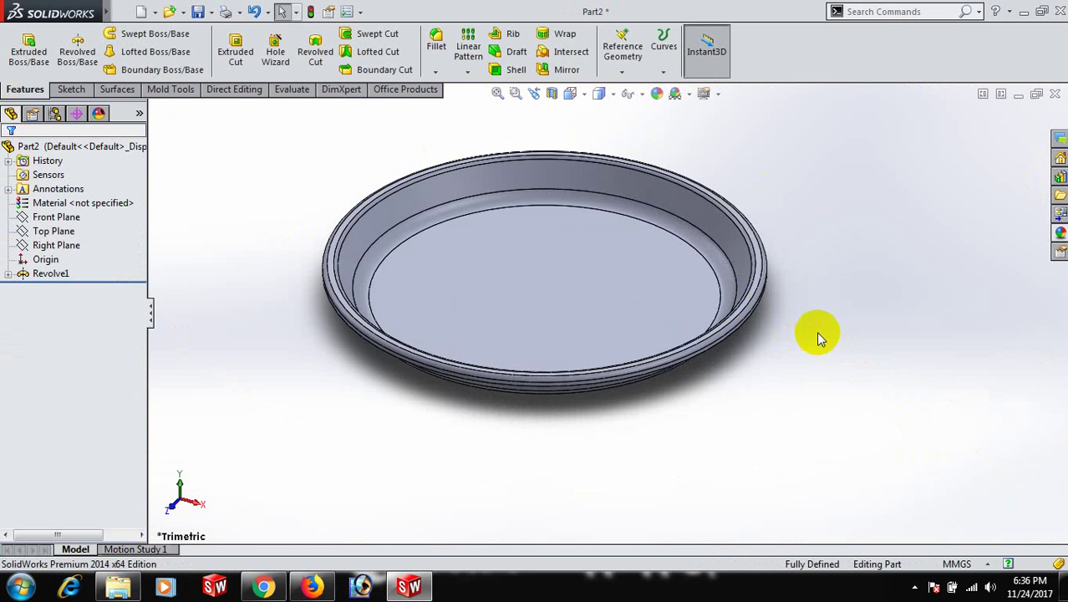
Start a sketch on the dish's flat inner floor, viewed face-on.
{"action": "left_click", "coordinate": [579, 288]}
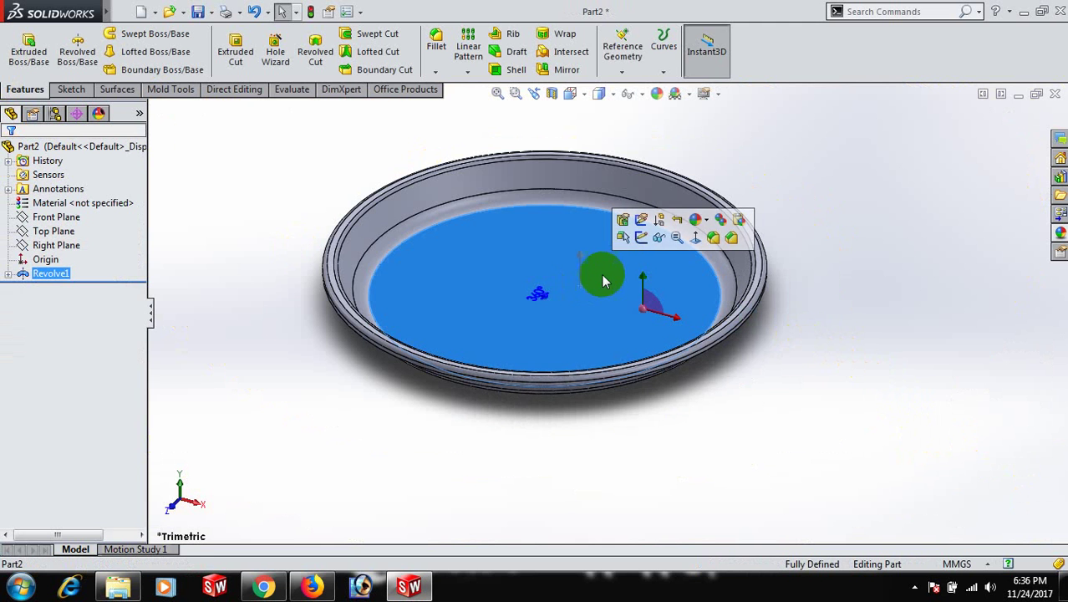
{"action": "left_click", "coordinate": [642, 239]}
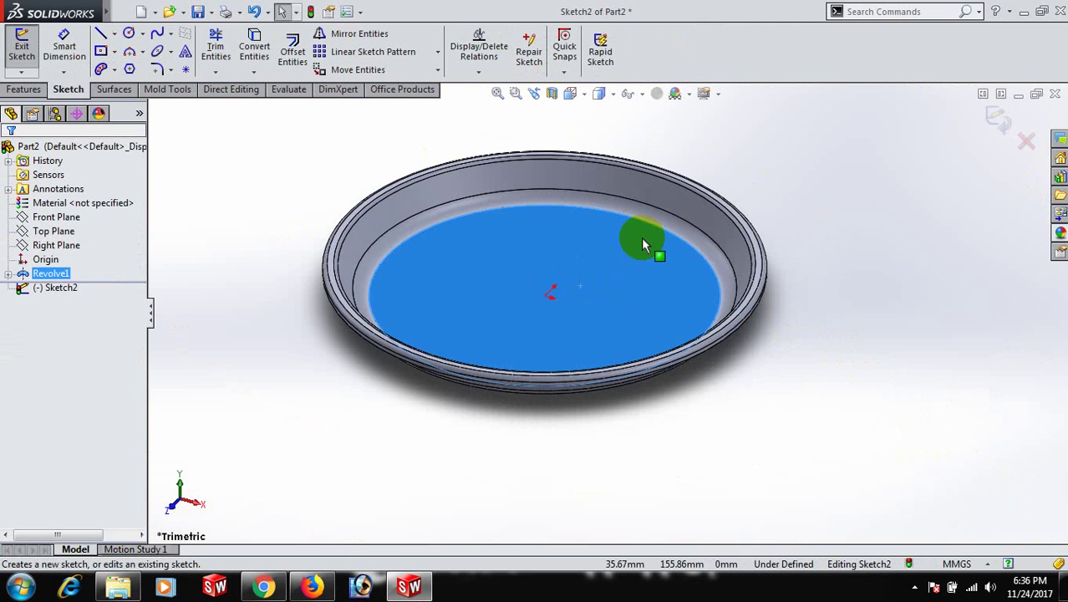
{"action": "key", "text": "space"}
{"action": "left_click", "coordinate": [649, 280]}
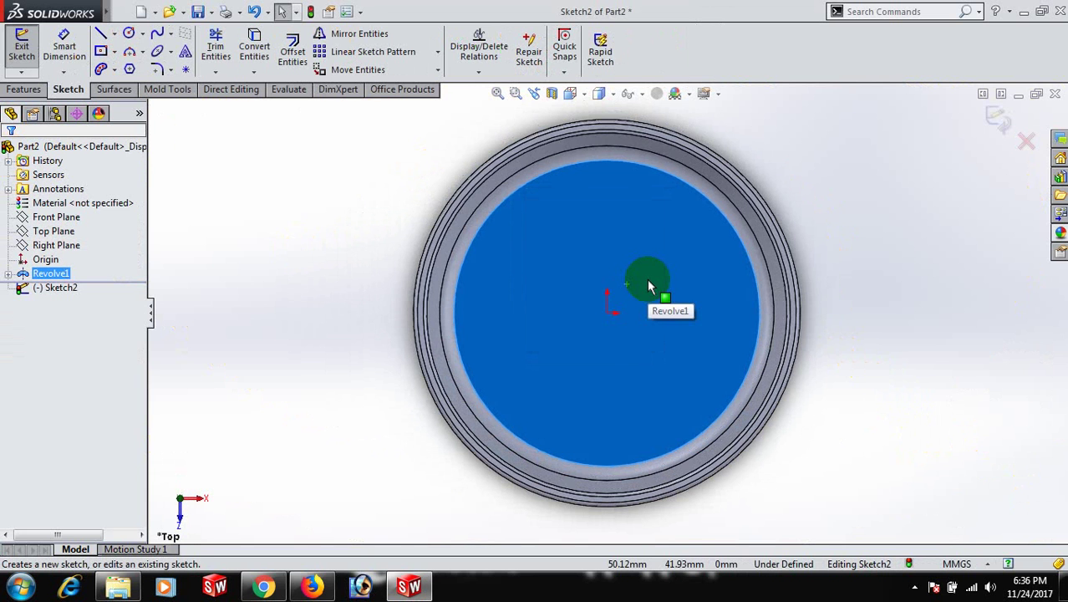
Sketch a vertical line through the origin across the full diameter of the floor's circular edge.
{"action": "key", "text": "l"}
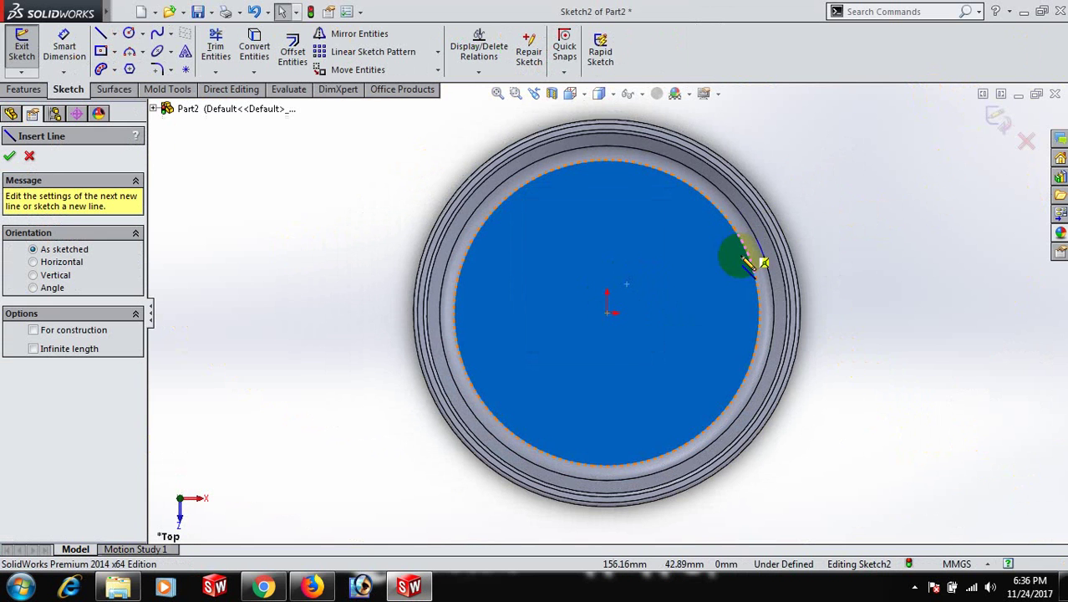
{"action": "left_click", "coordinate": [607, 466]}
{"action": "left_click", "coordinate": [606, 159]}
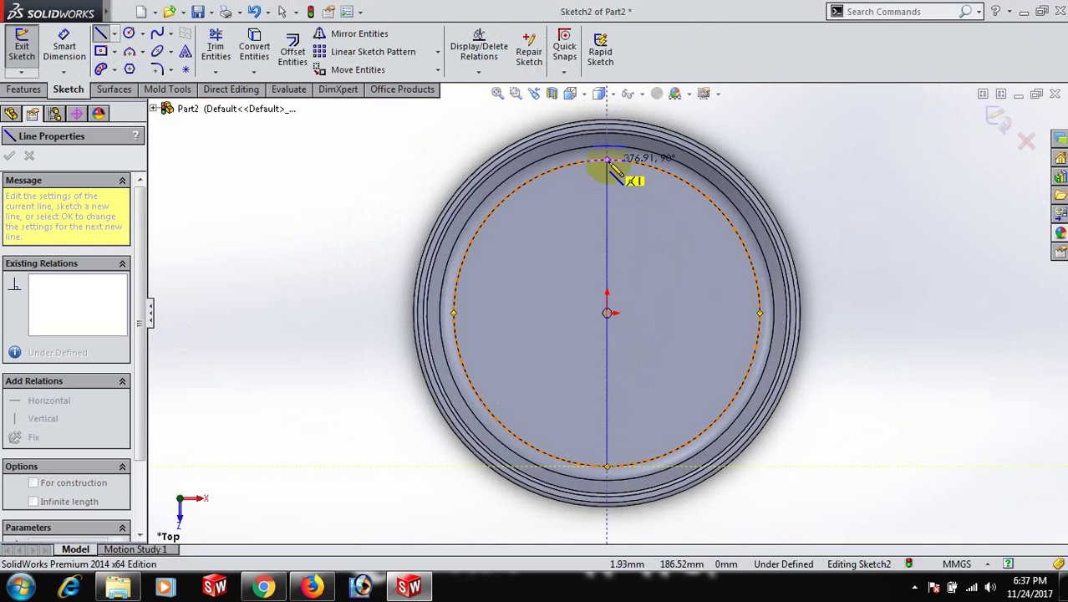
{"action": "right_click", "coordinate": [609, 161]}
{"action": "left_click", "coordinate": [669, 138]}
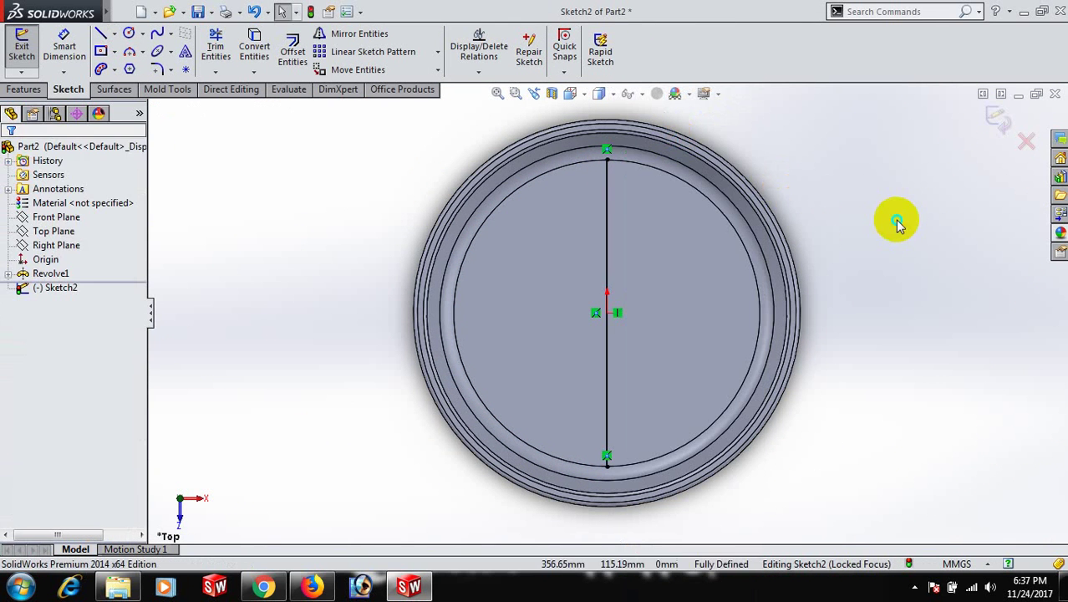
Sketch a horizontal line through the origin, spanning the next larger circular edge around the floor.
{"action": "key", "text": "l"}
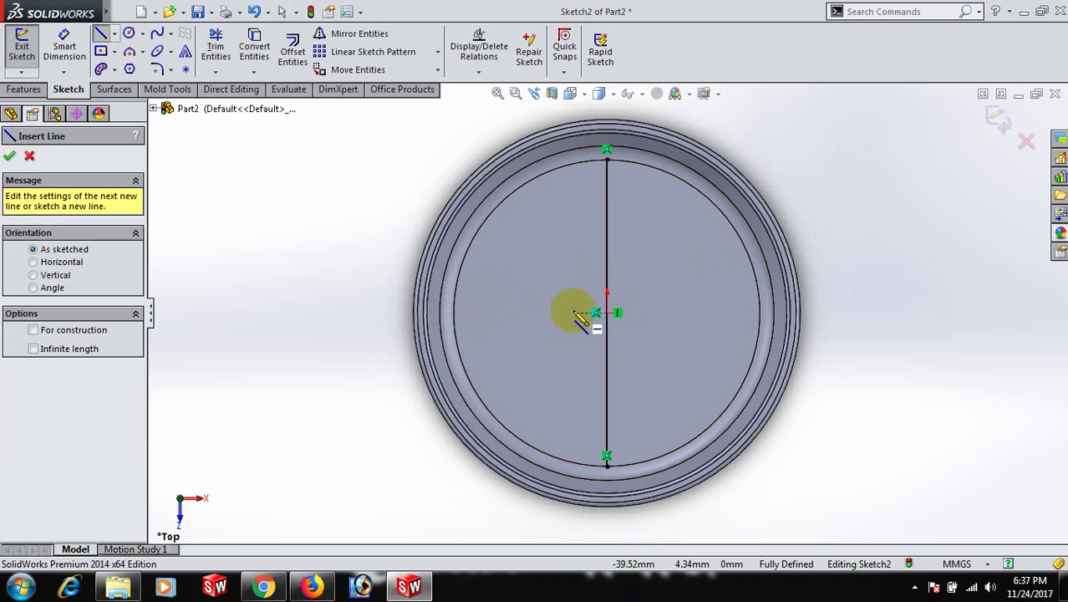
{"action": "left_click", "coordinate": [441, 312]}
{"action": "left_click", "coordinate": [774, 313]}
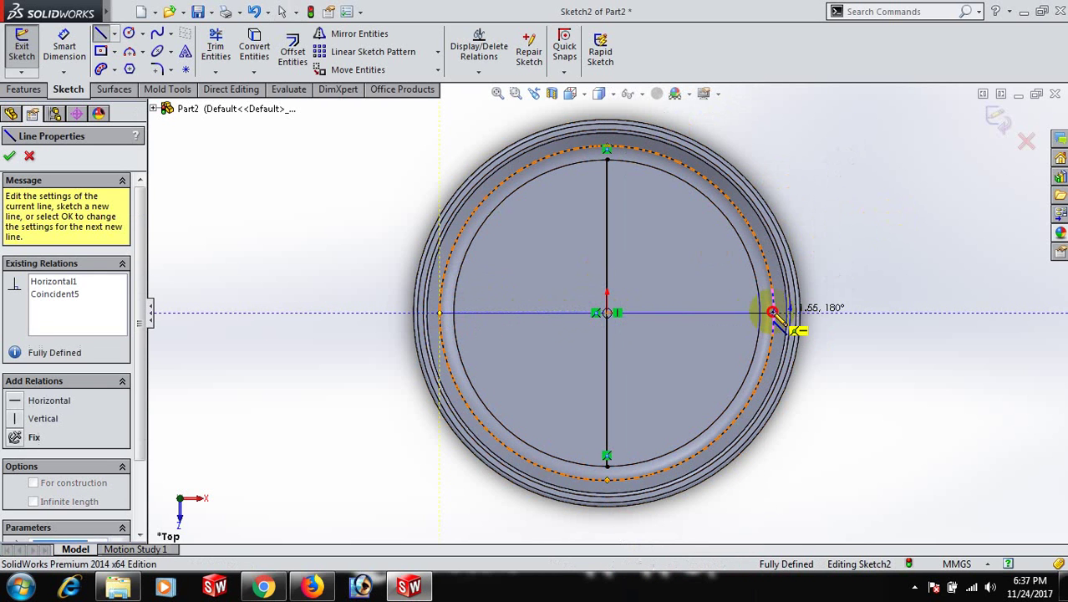
{"action": "right_click", "coordinate": [774, 313]}
{"action": "left_click", "coordinate": [809, 125]}
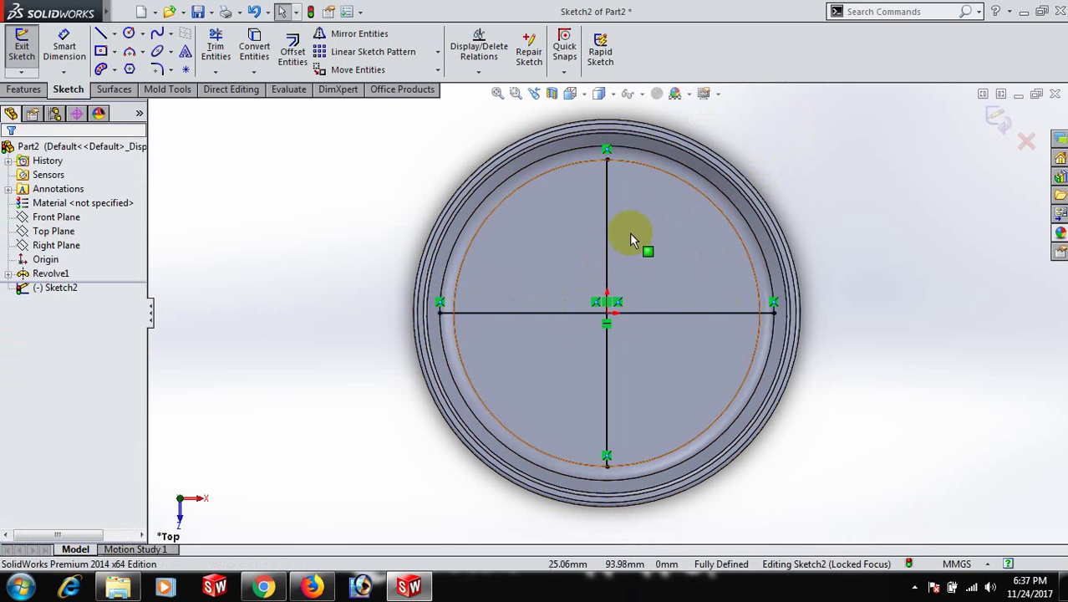
Convert the vertical and horizontal lines to construction geometry.
{"action": "left_click", "coordinate": [613, 252]}
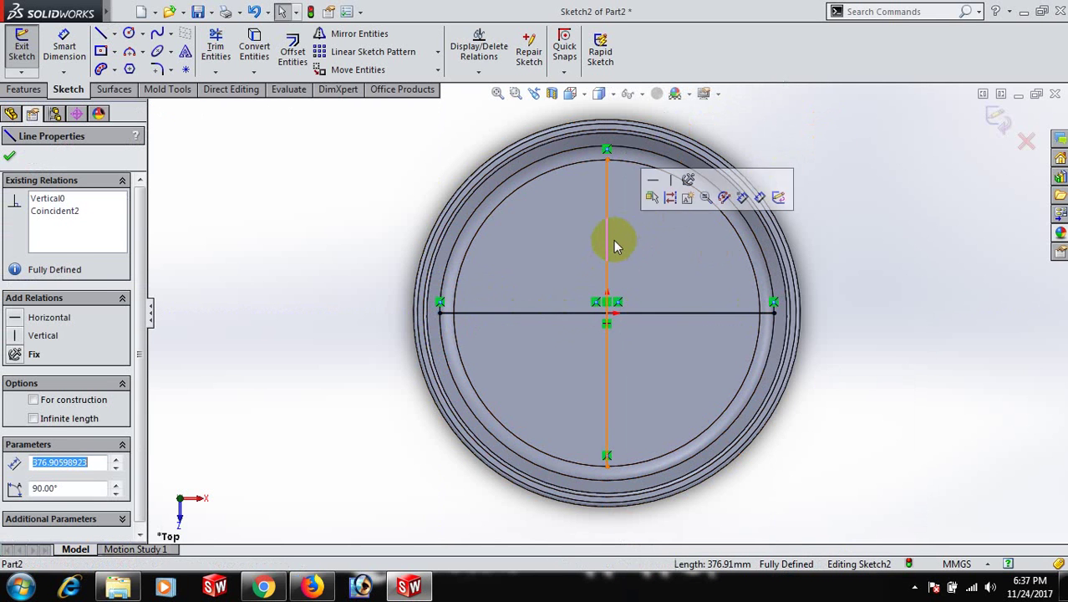
{"action": "left_click", "coordinate": [677, 198]}
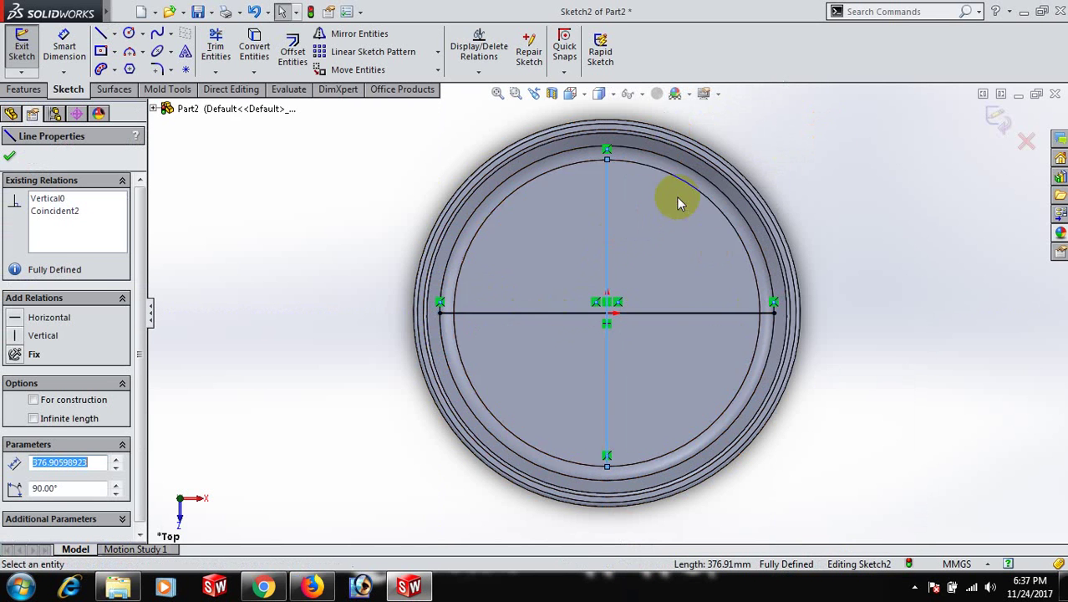
{"action": "left_click", "coordinate": [573, 317]}
{"action": "left_click", "coordinate": [623, 261]}
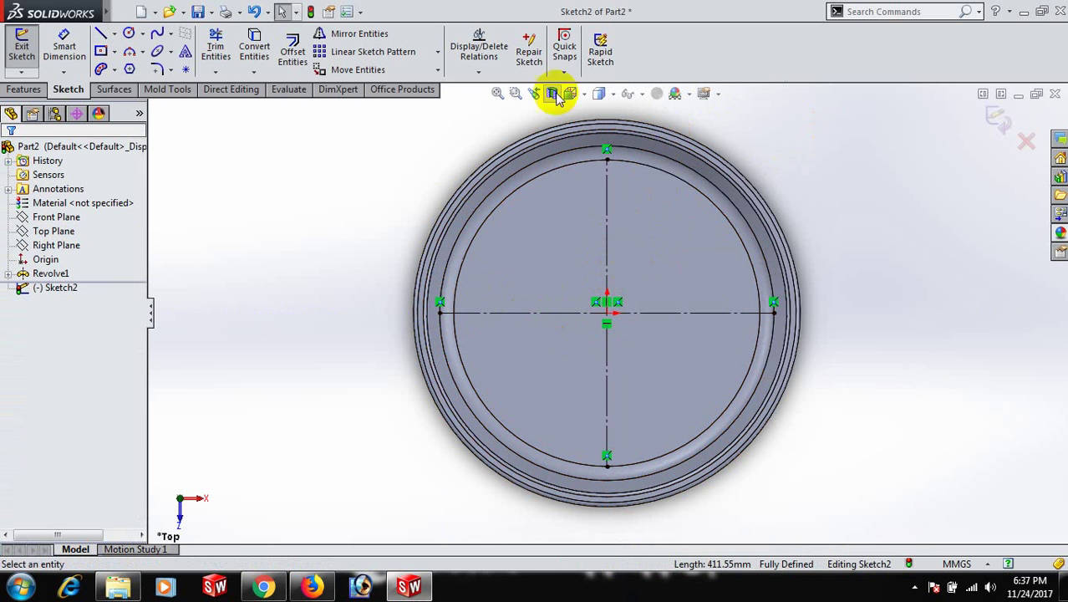
Sketch a 3 point arc slot in the upper-left quadrant of the floor, with a 90° arc, about 67 mm radius and 47 mm width.
{"action": "left_click", "coordinate": [170, 35]}
{"action": "left_click", "coordinate": [116, 70]}
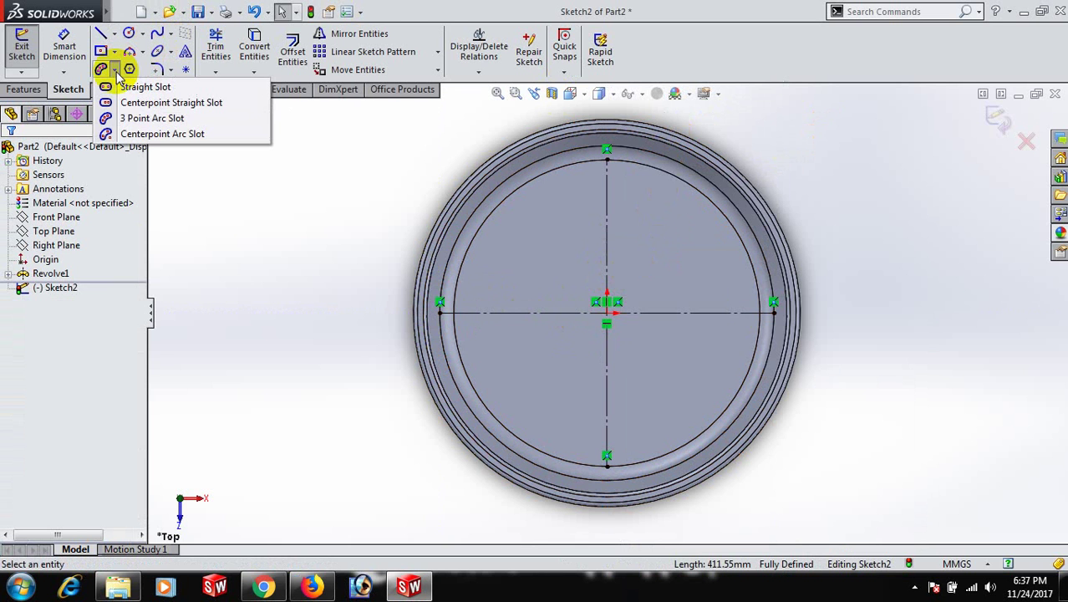
{"action": "left_click", "coordinate": [108, 117]}
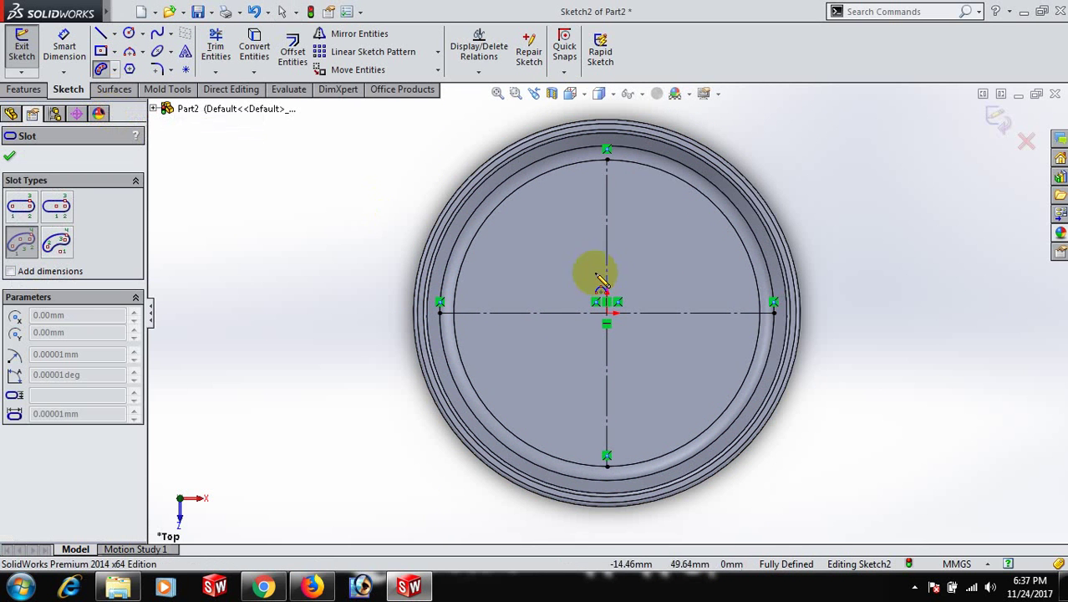
{"action": "scroll", "coordinate": [604, 278], "scroll_direction": "down", "scroll_amount": 2}
{"action": "left_click", "coordinate": [457, 284]}
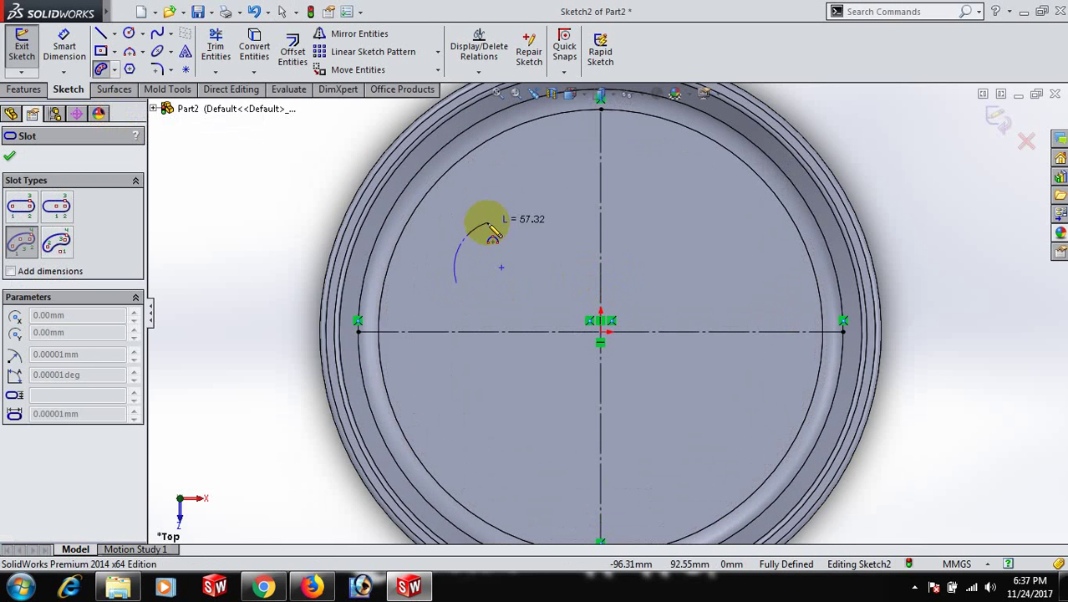
{"action": "left_click", "coordinate": [510, 192]}
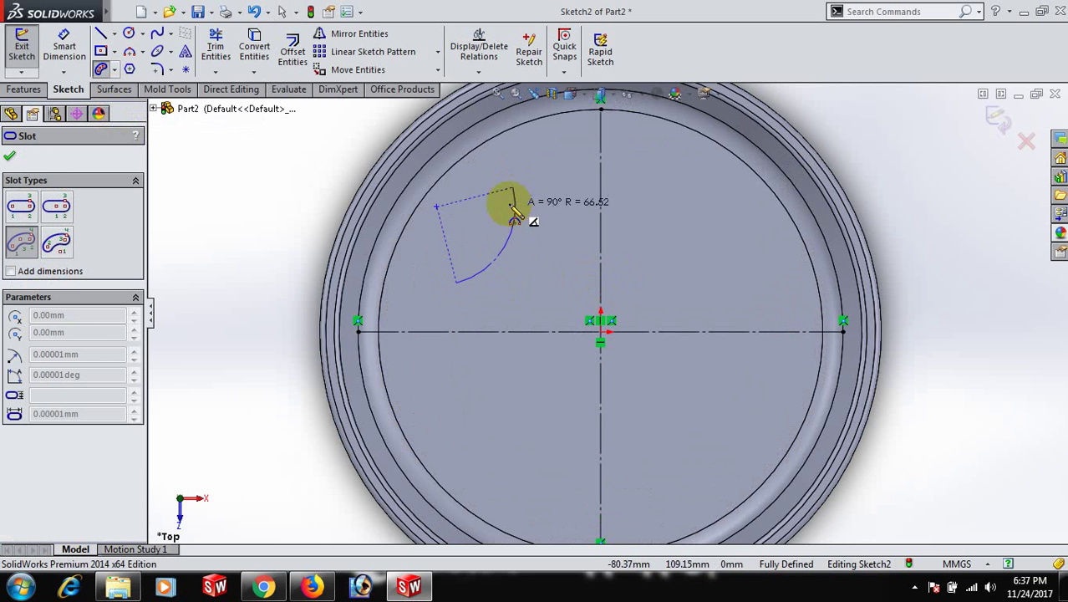
{"action": "left_click", "coordinate": [492, 206]}
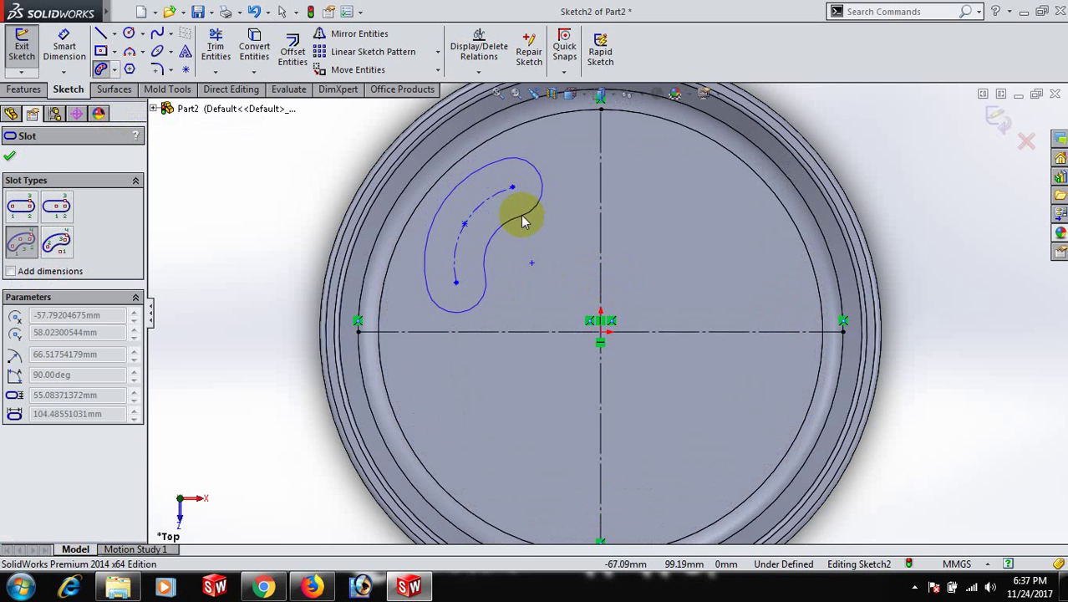
{"action": "left_click", "coordinate": [524, 219]}
{"action": "right_click", "coordinate": [520, 215]}
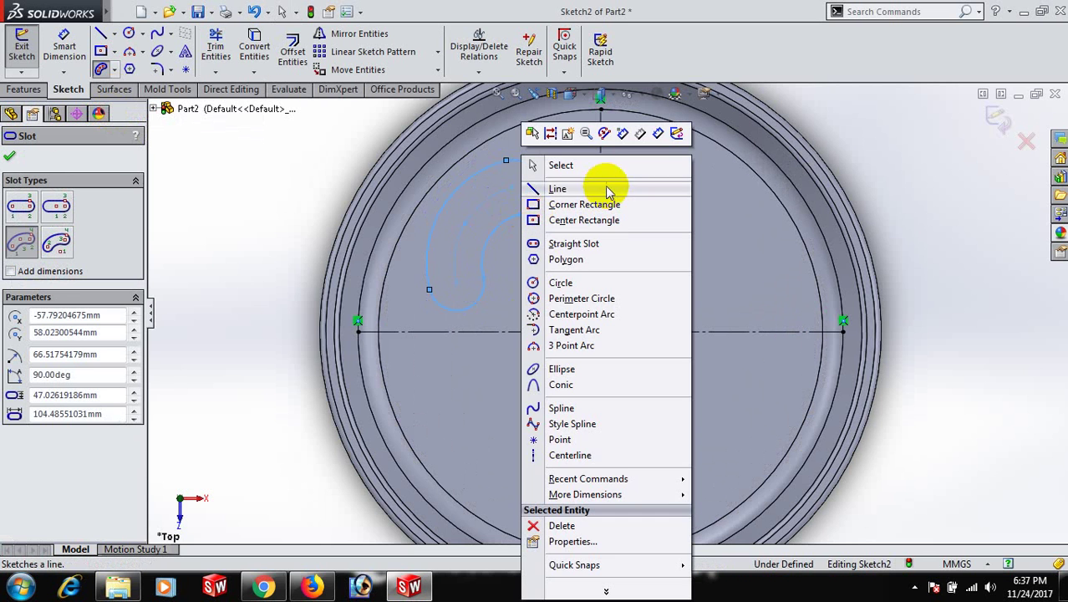
{"action": "left_click", "coordinate": [608, 168]}
Dimension the slot's upper end centre 65 mm horizontally from the vertical centerline.
{"action": "right_click_drag", "start_coordinate": [911, 299], "coordinate": [936, 184]}
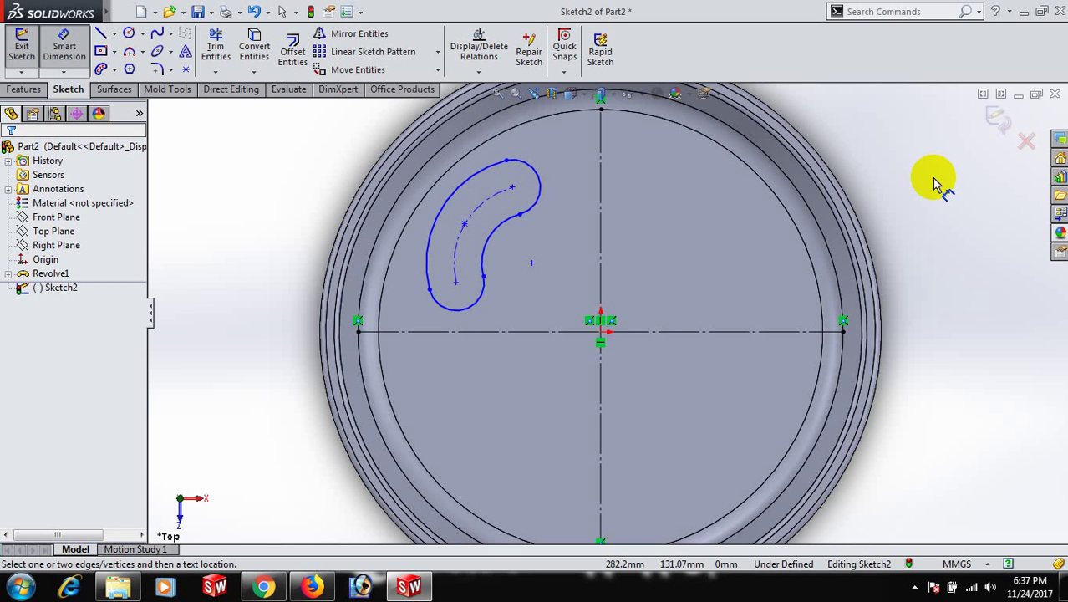
{"action": "left_click", "coordinate": [514, 188]}
{"action": "left_click", "coordinate": [602, 200]}
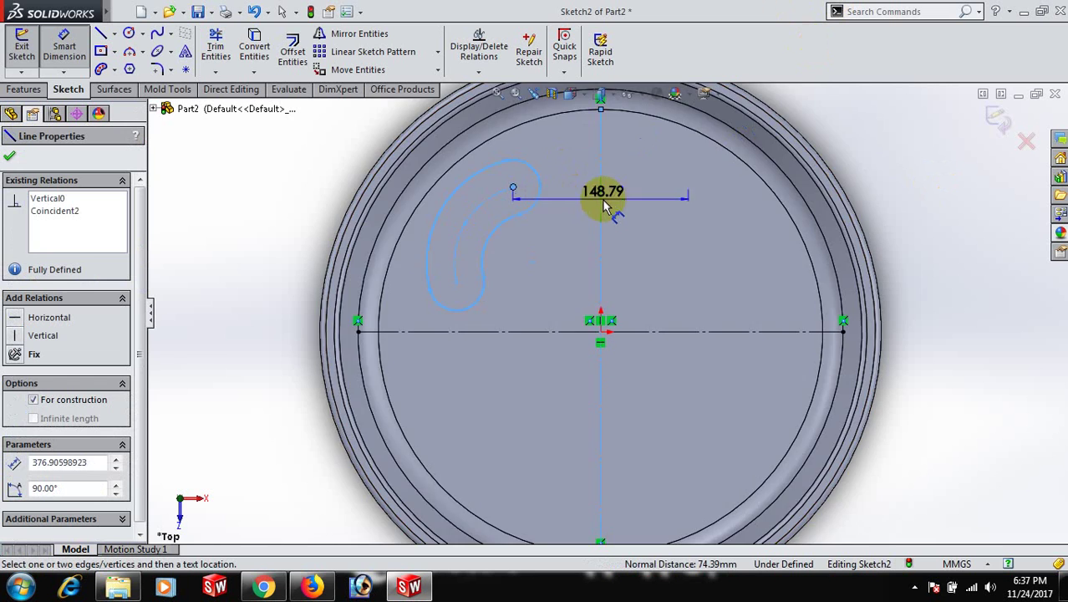
{"action": "key", "text": "z"}
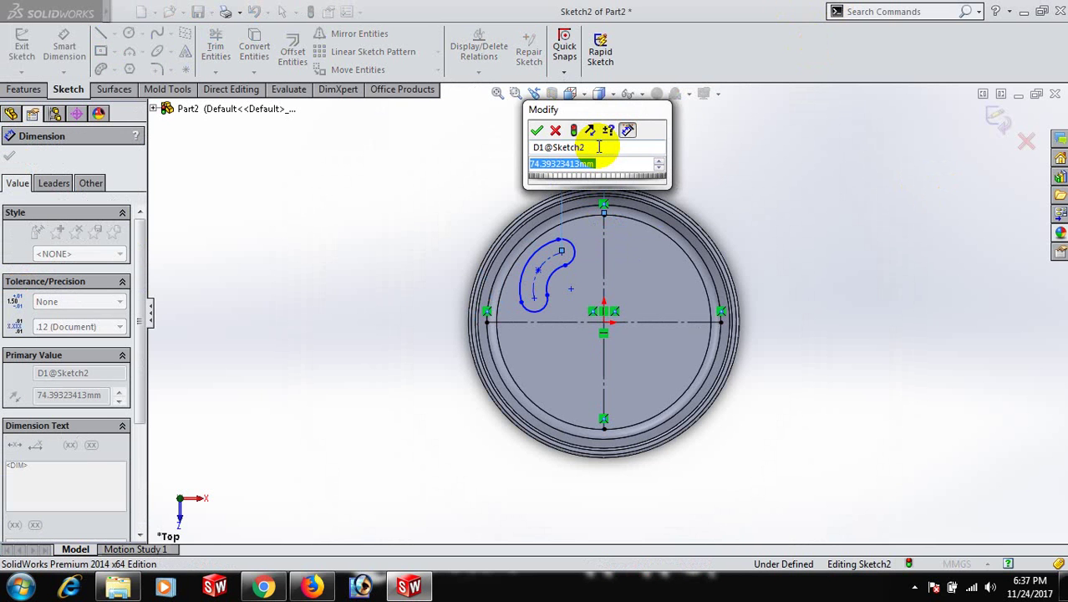
{"action": "type", "text": "65"}
{"action": "key", "text": "Return"}
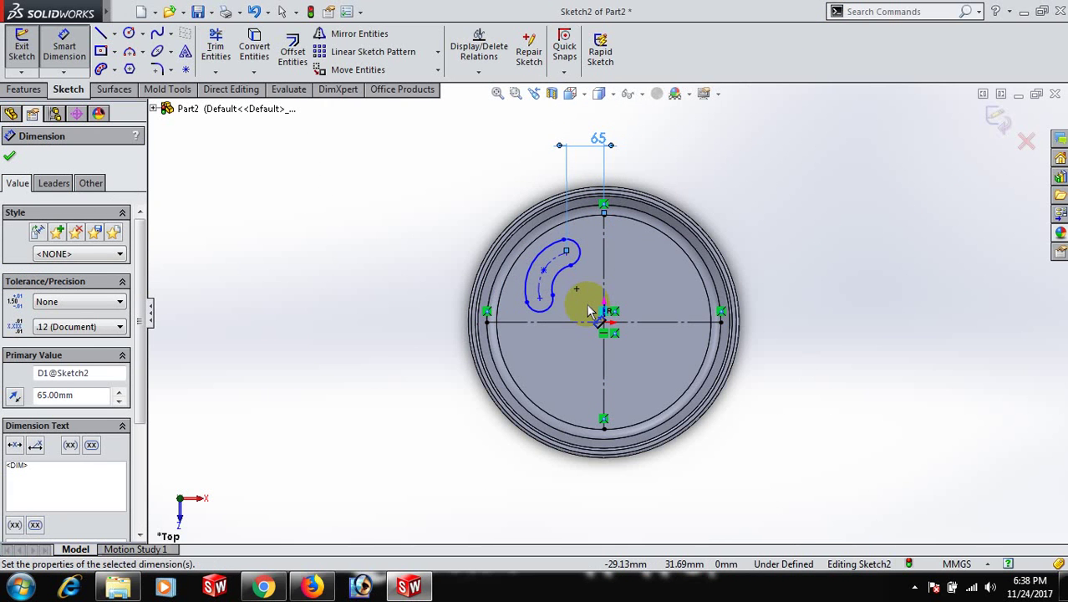
Dimension the slot's lower end centre 110 mm horizontally from the origin.
{"action": "scroll", "coordinate": [661, 355], "scroll_direction": "up", "scroll_amount": 1}
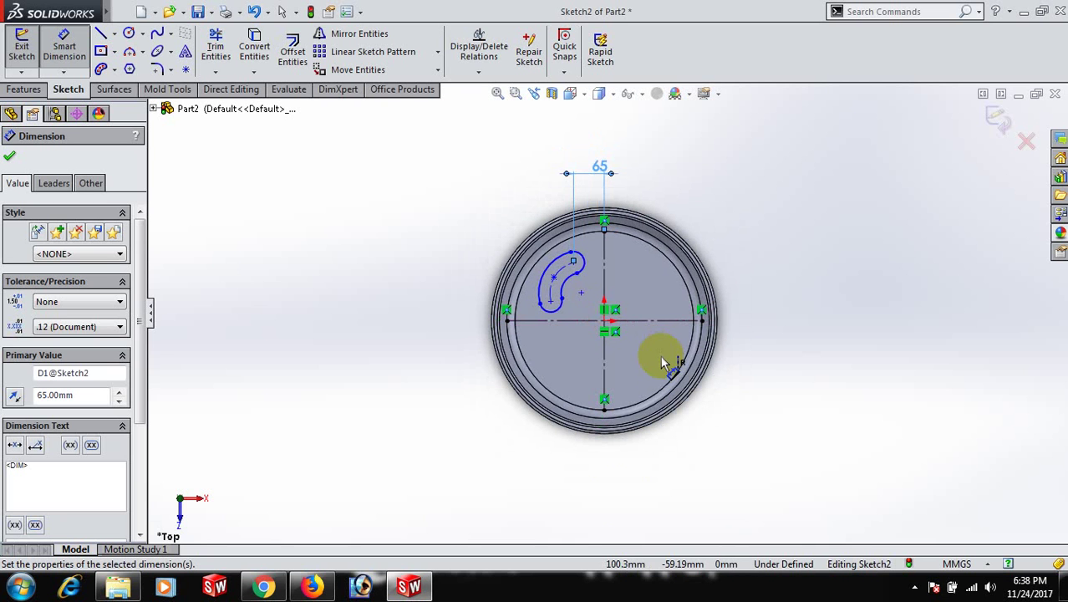
{"action": "left_click", "coordinate": [601, 316]}
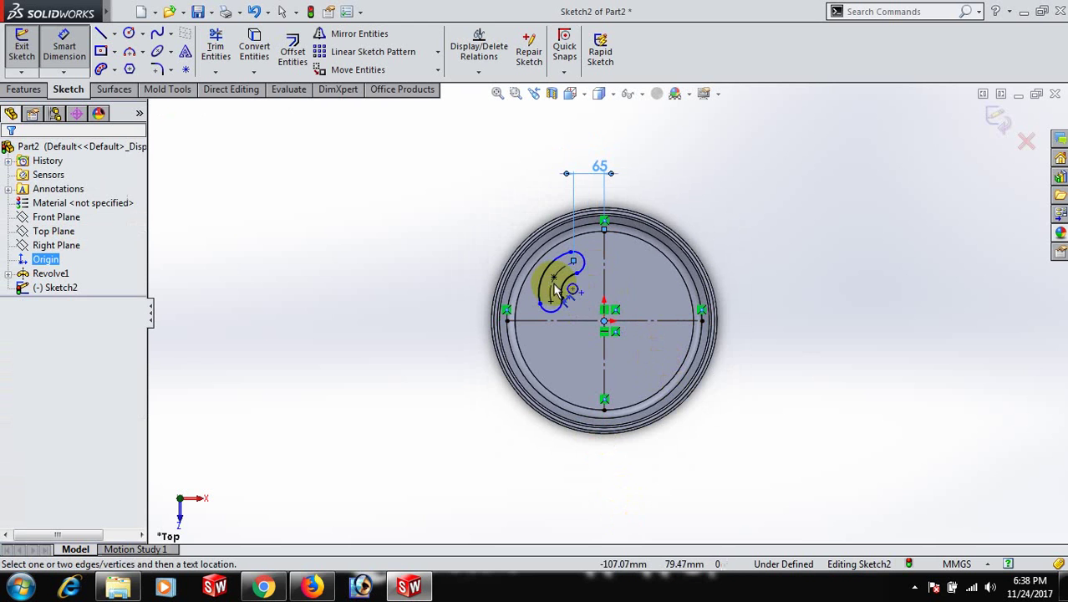
{"action": "left_click", "coordinate": [554, 310]}
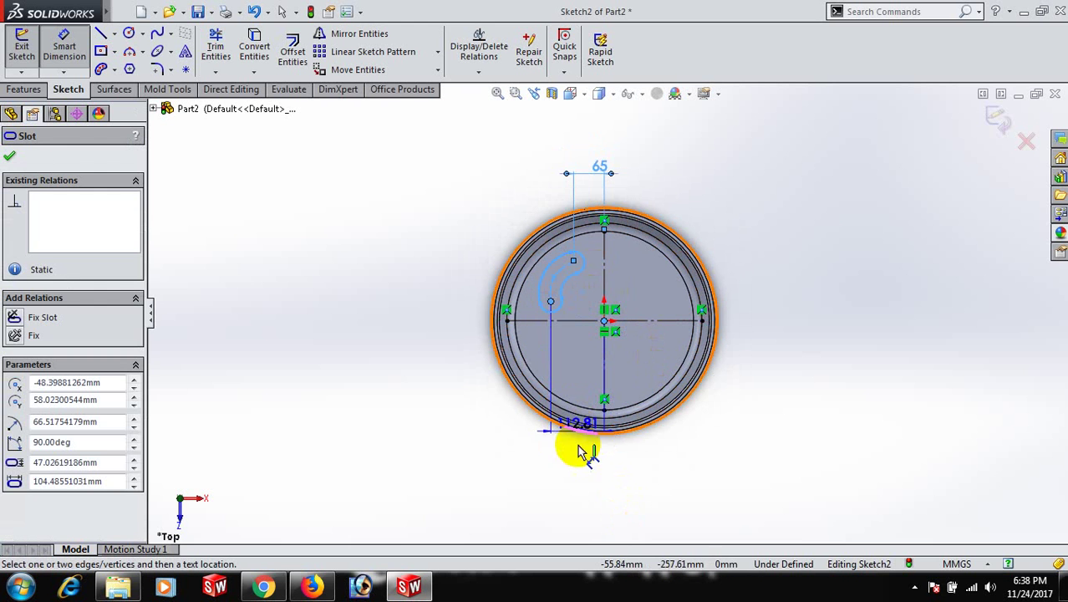
{"action": "left_click", "coordinate": [576, 470]}
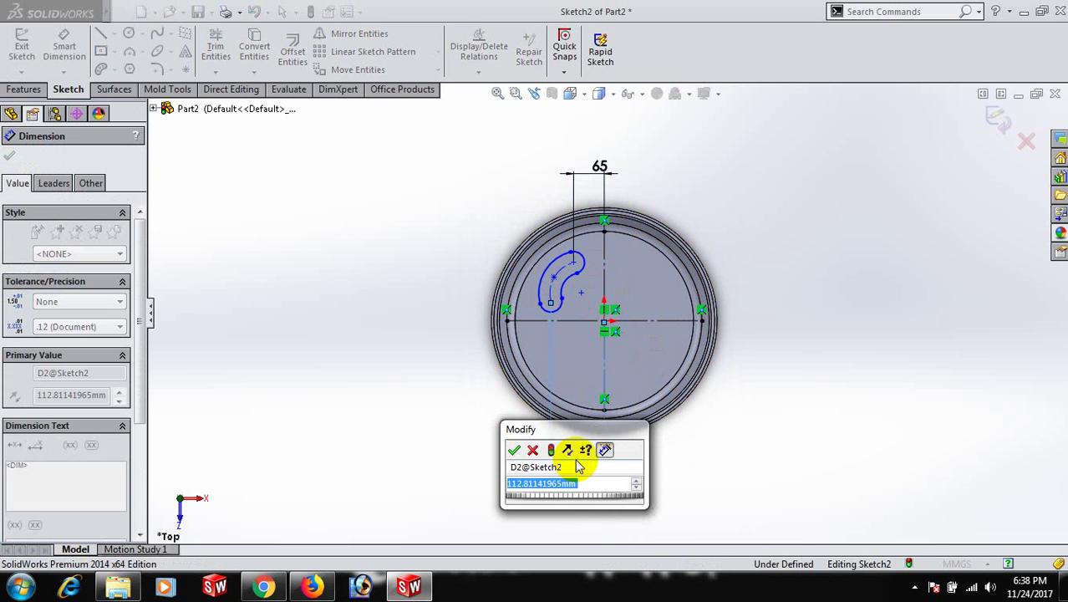
{"action": "type", "text": "11"}
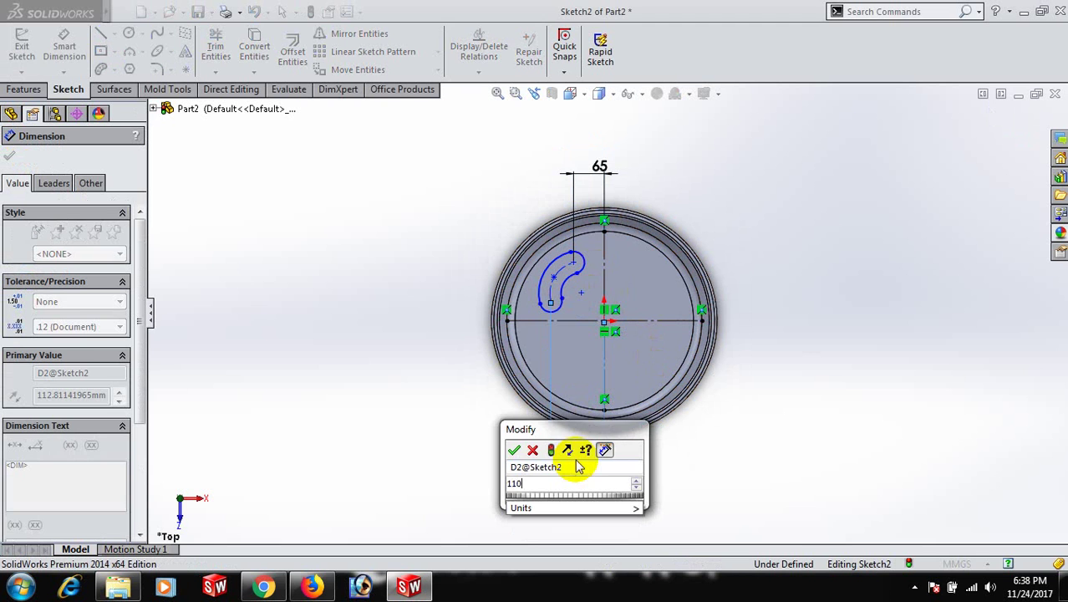
{"action": "type", "text": "0"}
{"action": "key", "text": "Return"}
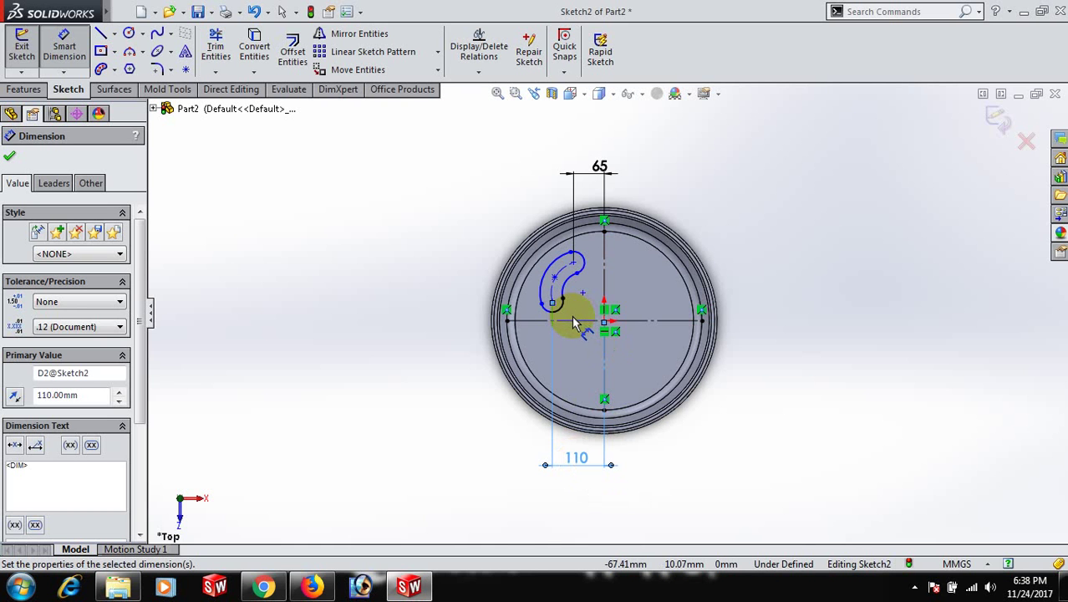
Dimension the slot's lower end centre 60 mm vertically above the origin.
{"action": "scroll", "coordinate": [574, 322], "scroll_direction": "down", "scroll_amount": 3}
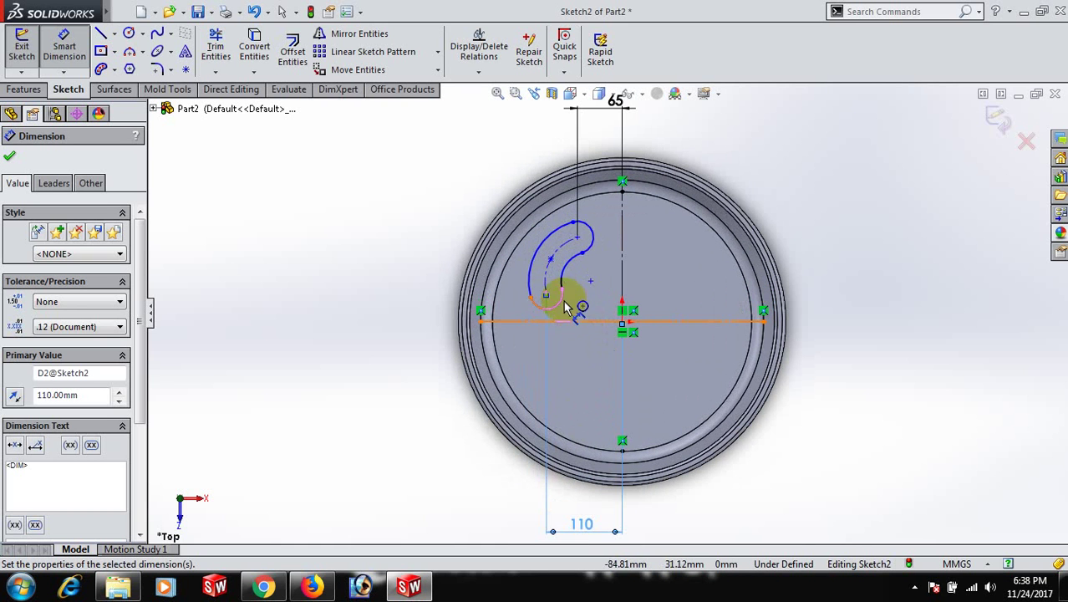
{"action": "left_click", "coordinate": [546, 294]}
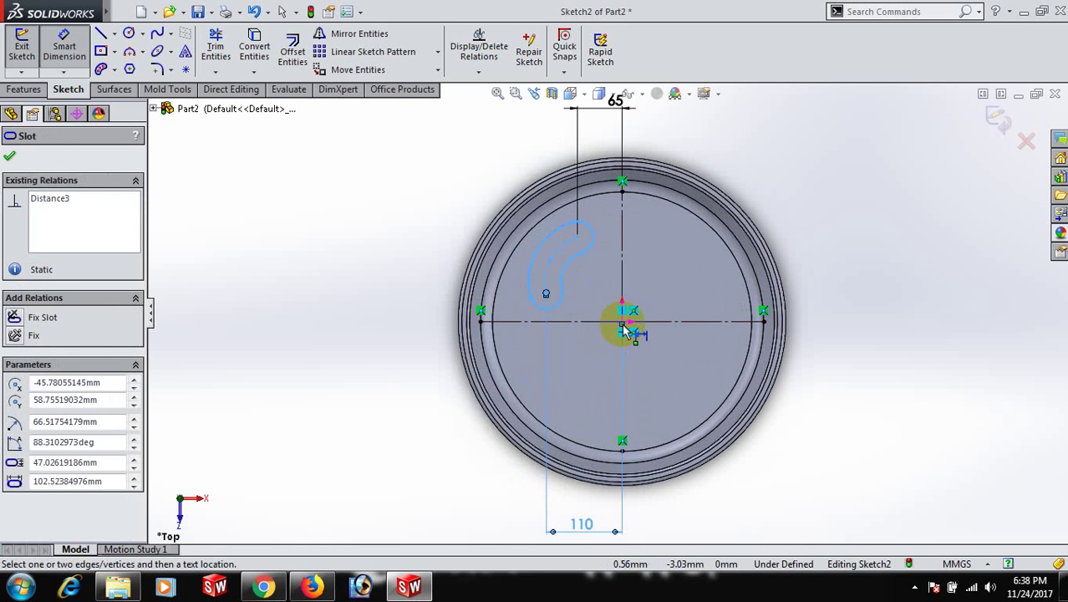
{"action": "left_click", "coordinate": [622, 320]}
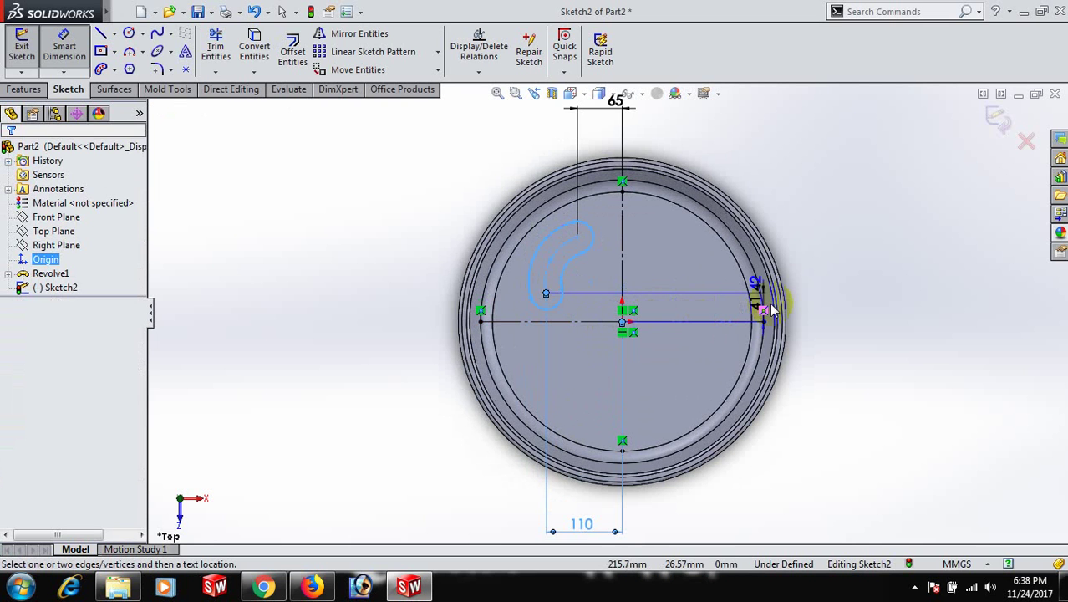
{"action": "left_click", "coordinate": [826, 305]}
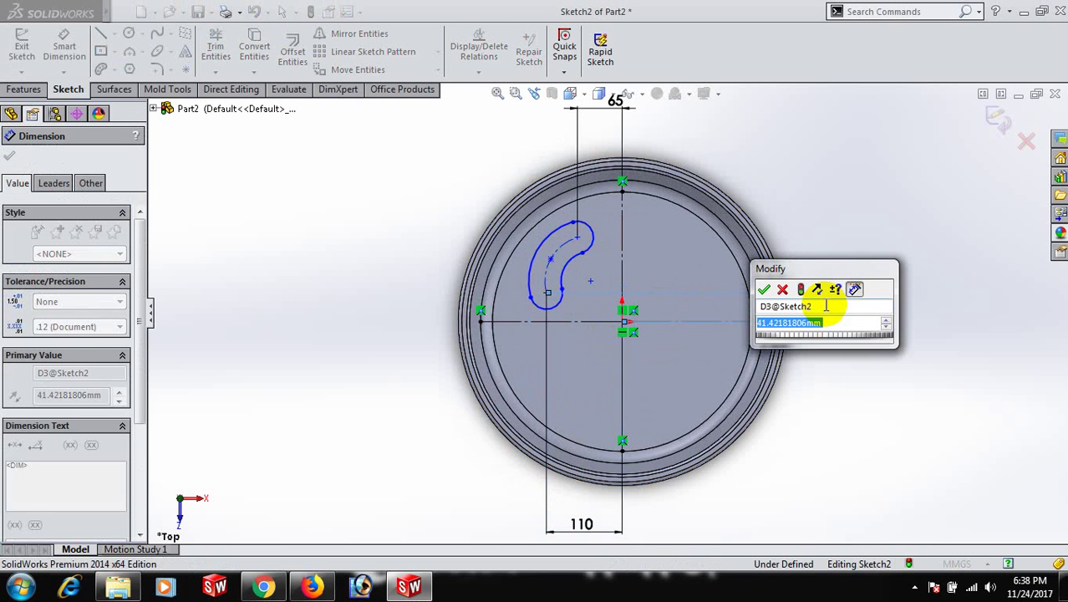
{"action": "type", "text": "60"}
{"action": "key", "text": "Return"}
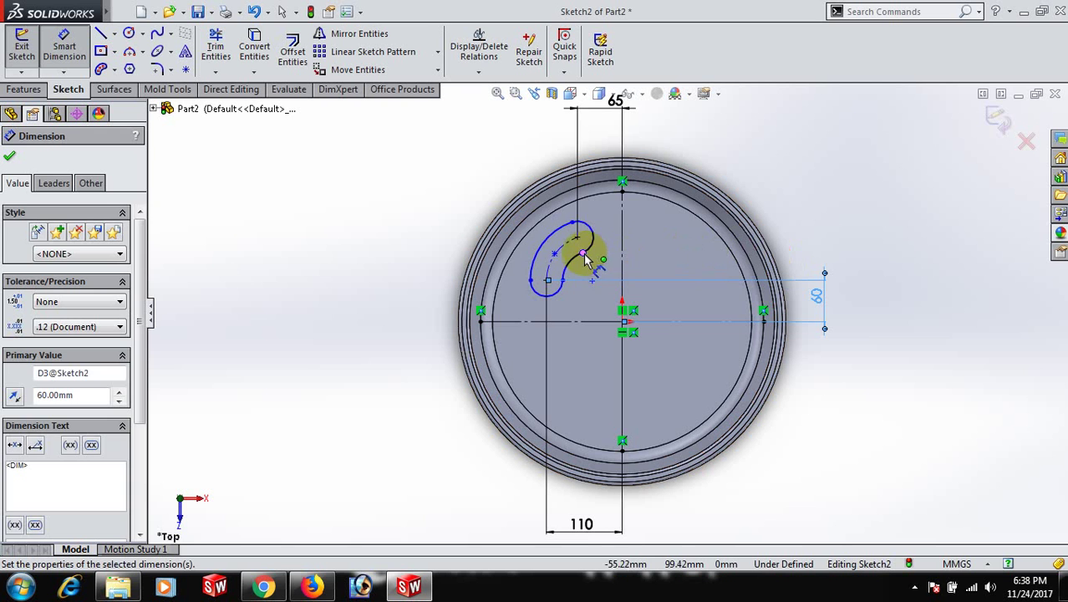
Dimension the upper endpoint of the slot's inner arc 40 mm horizontally from the origin.
{"action": "left_click", "coordinate": [585, 259]}
{"action": "left_click", "coordinate": [623, 326]}
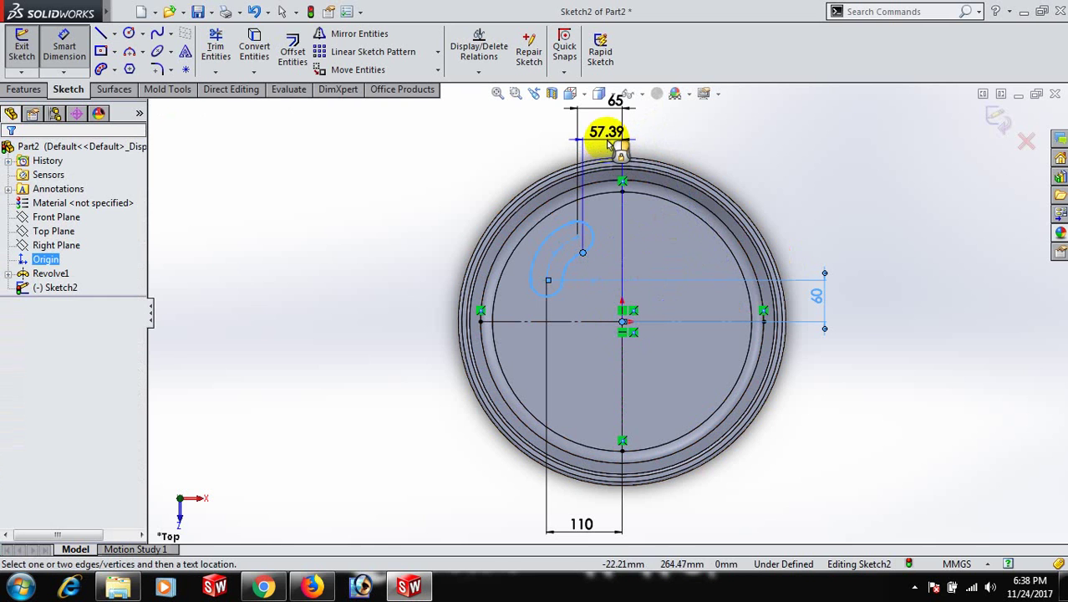
{"action": "left_click", "coordinate": [607, 140]}
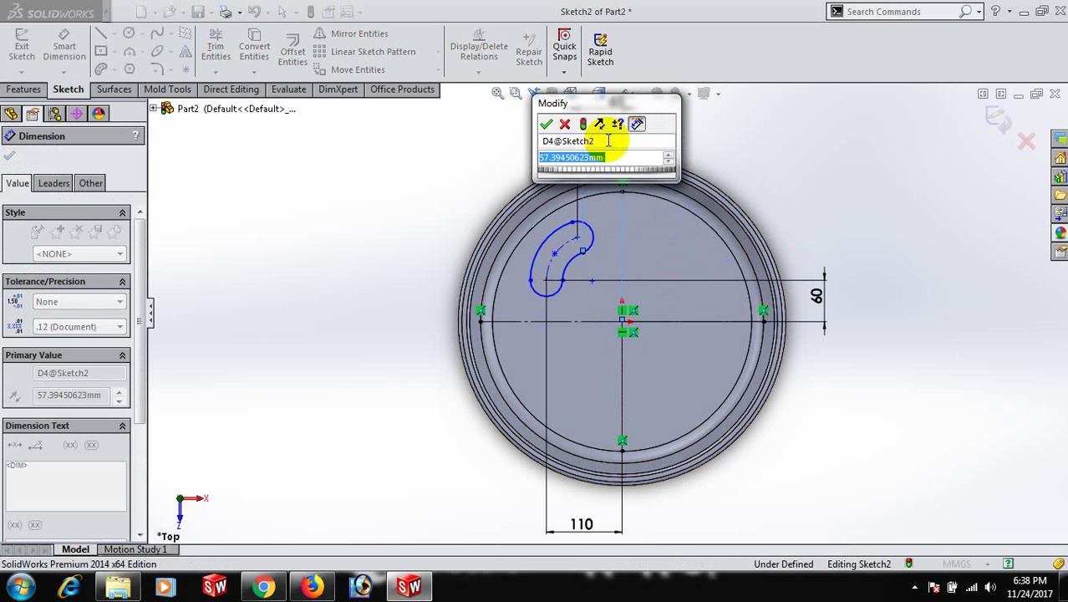
{"action": "type", "text": "40"}
{"action": "key", "text": "Return"}
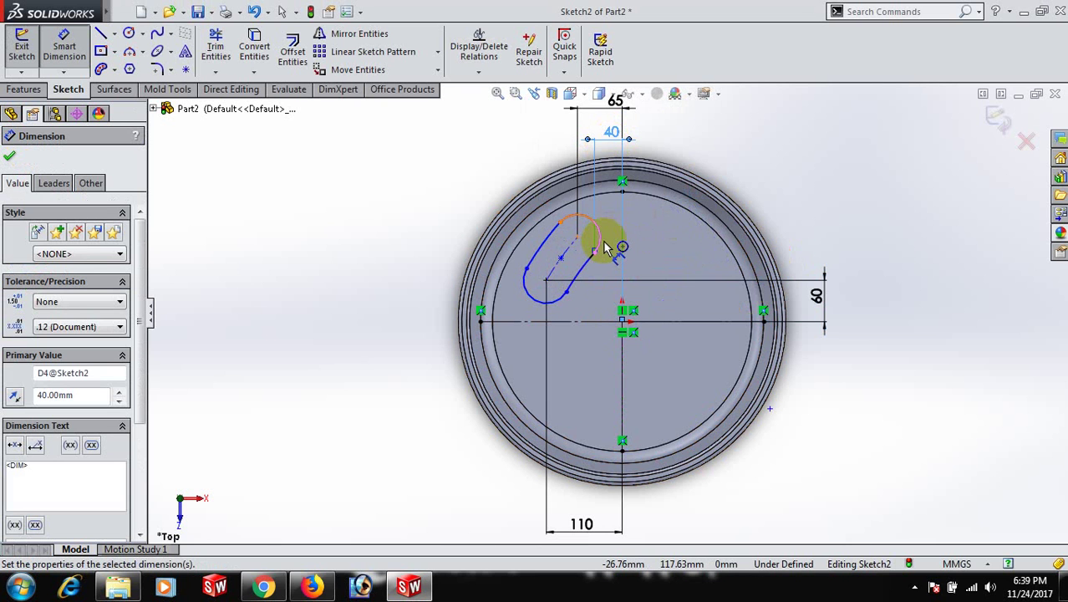
Dimension the slot's outer side arc with a radius of 280 mm.
{"action": "left_click_drag", "start_coordinate": [607, 248], "coordinate": [539, 254]}
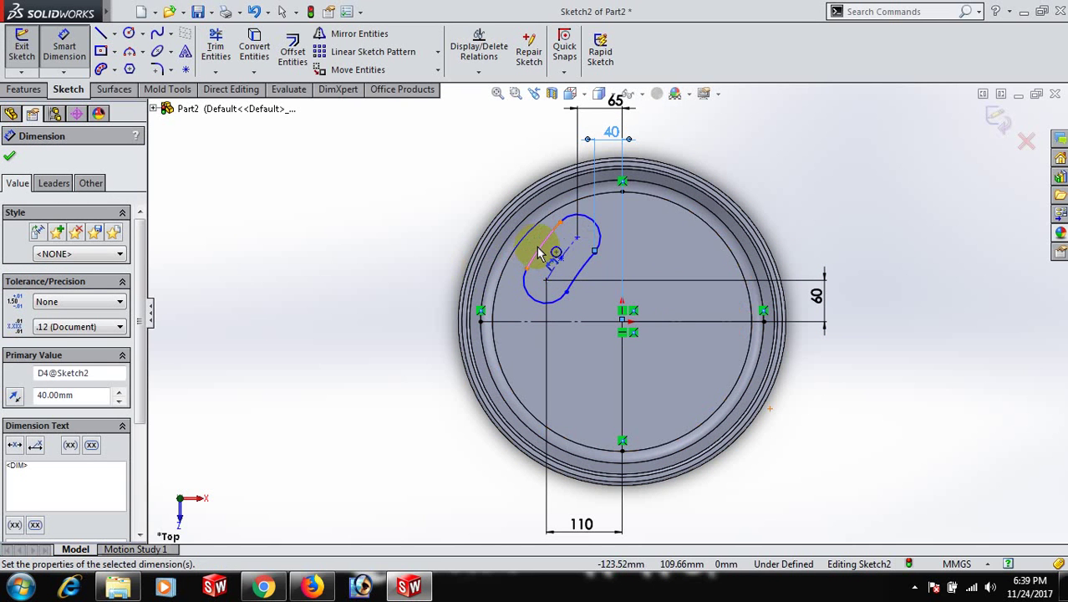
{"action": "left_click", "coordinate": [539, 252]}
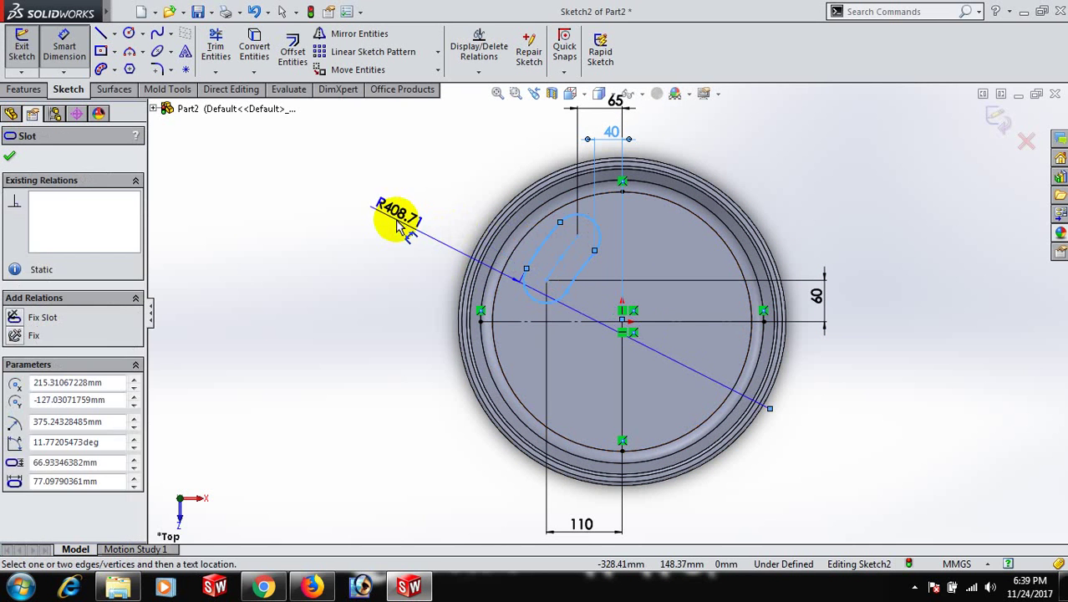
{"action": "left_click", "coordinate": [397, 222]}
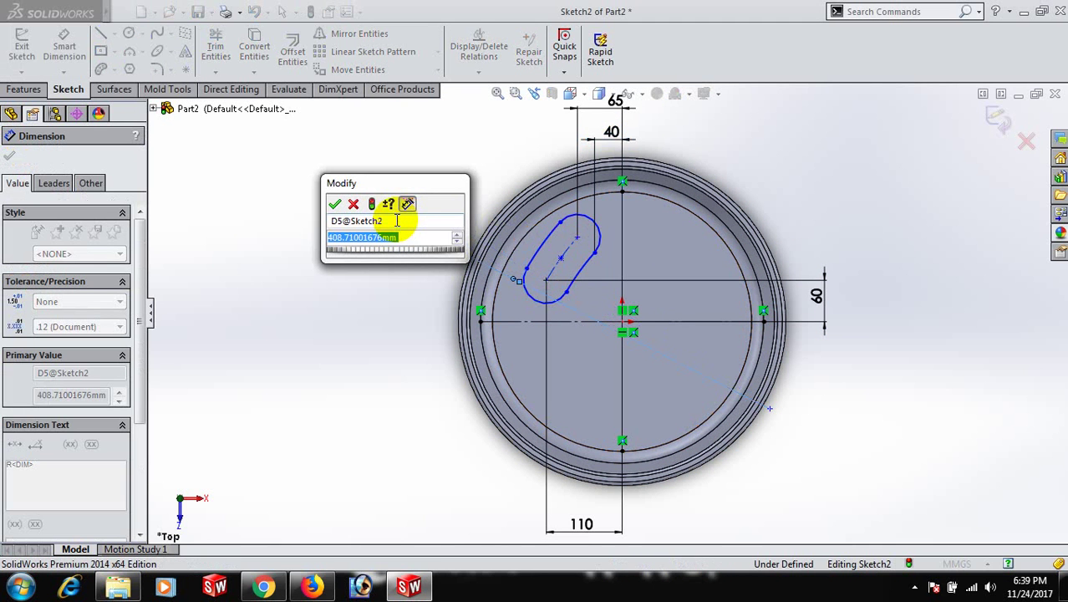
{"action": "type", "text": "2"}
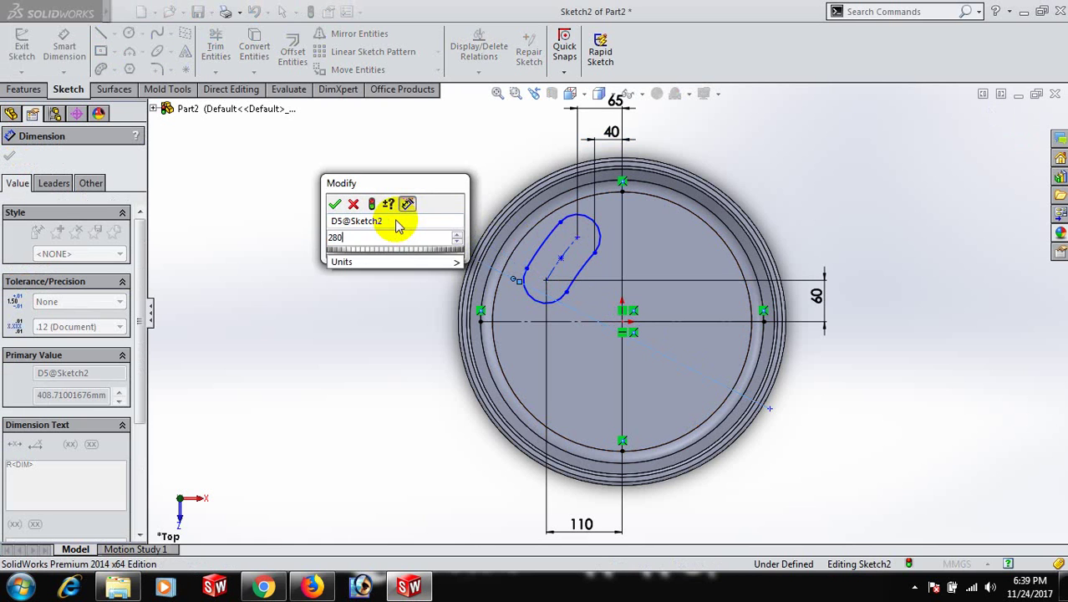
{"action": "type", "text": "80"}
{"action": "key", "text": "Return"}
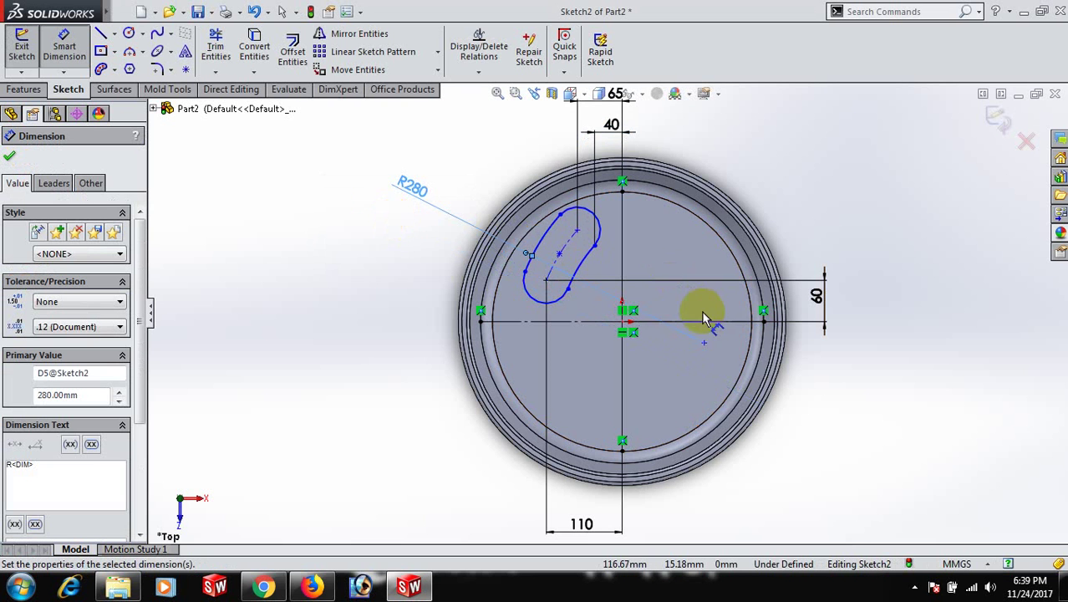
Dimension the slot's upper end arc with a radius of 40 mm and finish dimensioning.
{"action": "left_click", "coordinate": [600, 224]}
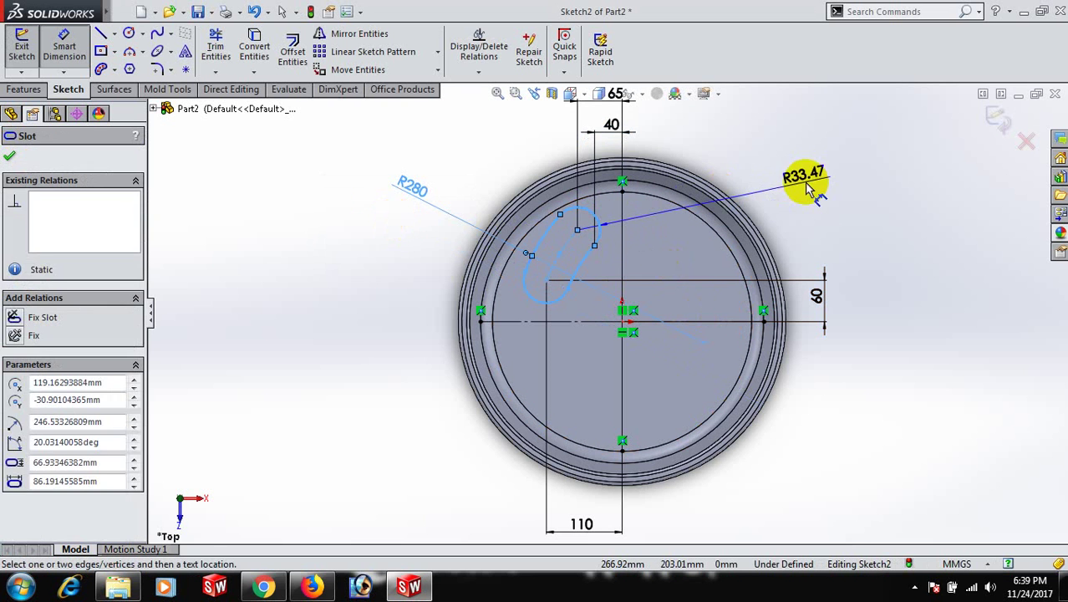
{"action": "left_click", "coordinate": [808, 182]}
{"action": "type", "text": "40"}
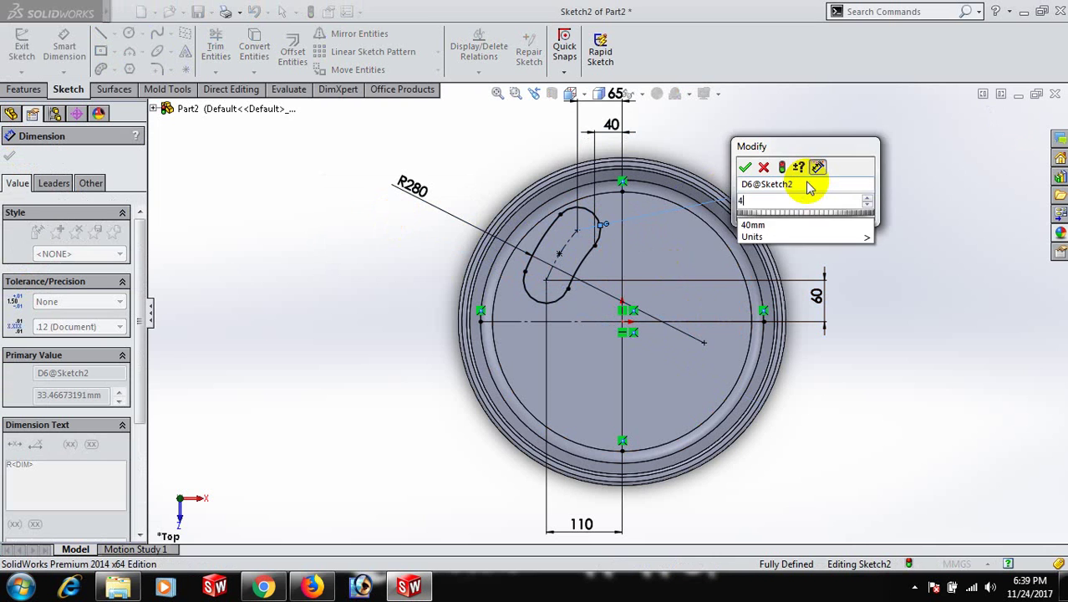
{"action": "key", "text": "Return"}
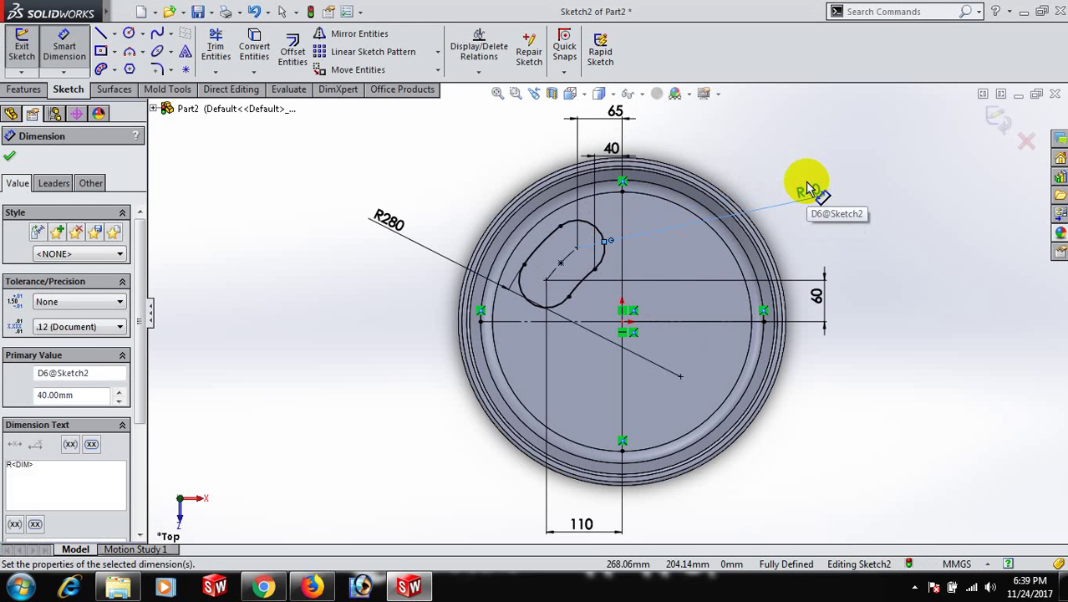
{"action": "left_click", "coordinate": [967, 229]}
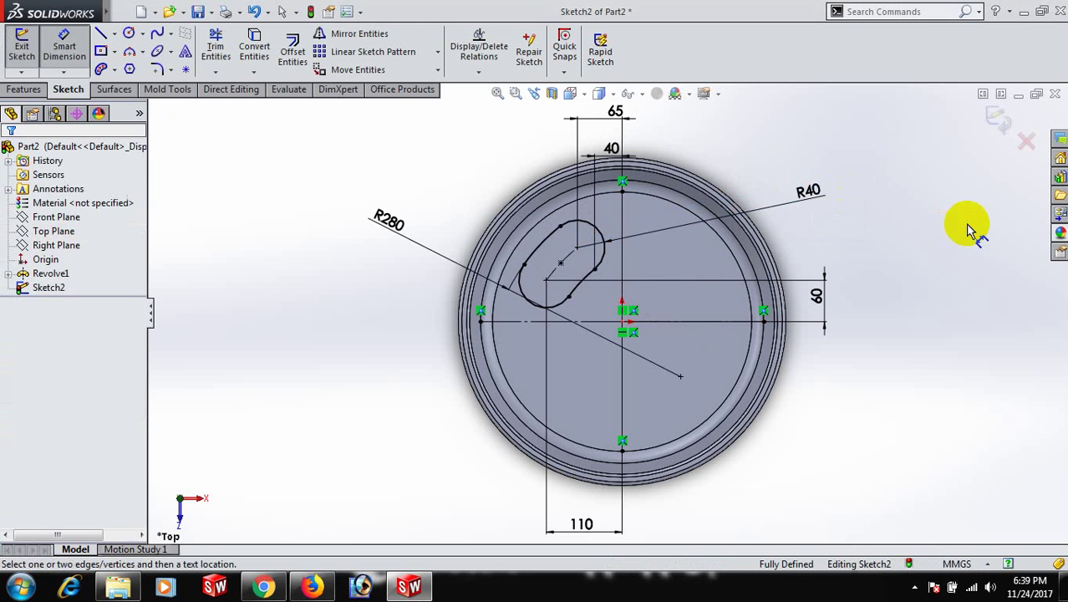
{"action": "right_click", "coordinate": [965, 223]}
{"action": "left_click", "coordinate": [974, 174]}
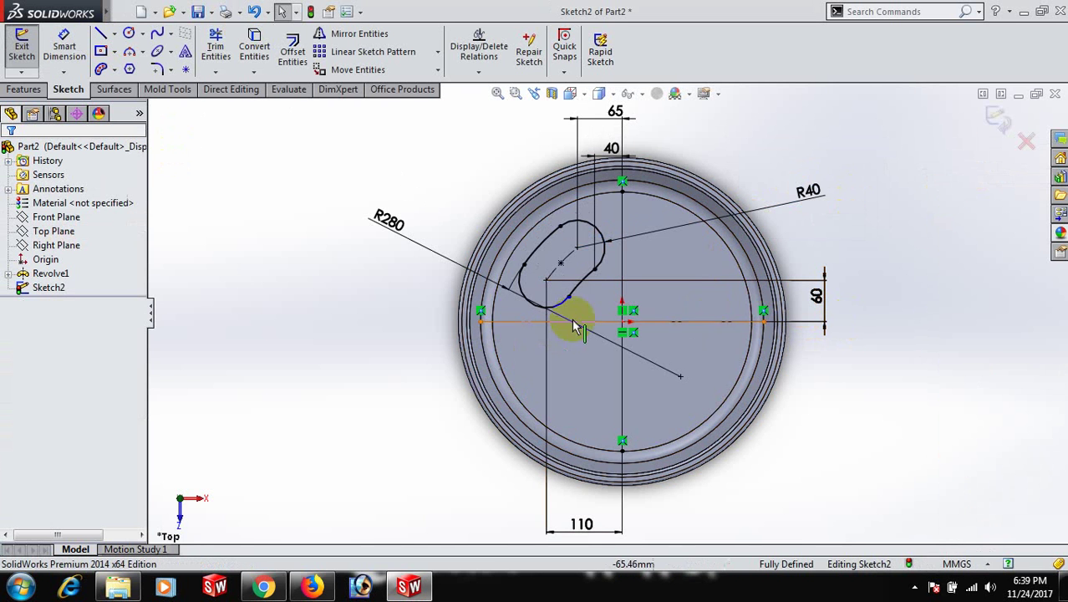
Select the whole slot chain and create a circular sketch pattern of 4 equally spaced instances over 360° around the origin.
{"action": "right_click", "coordinate": [585, 295]}
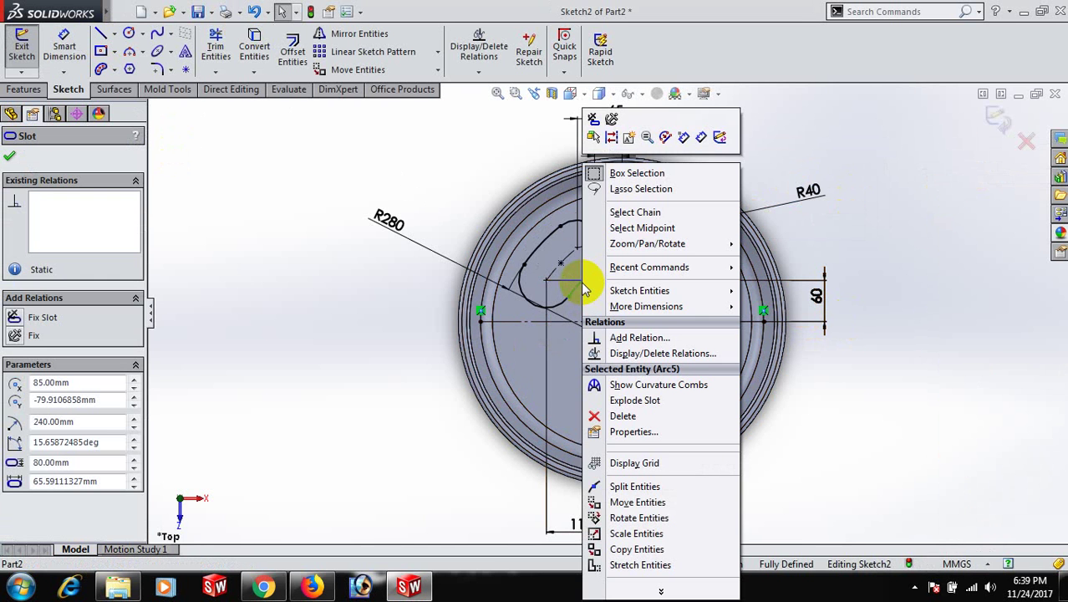
{"action": "left_click", "coordinate": [647, 215]}
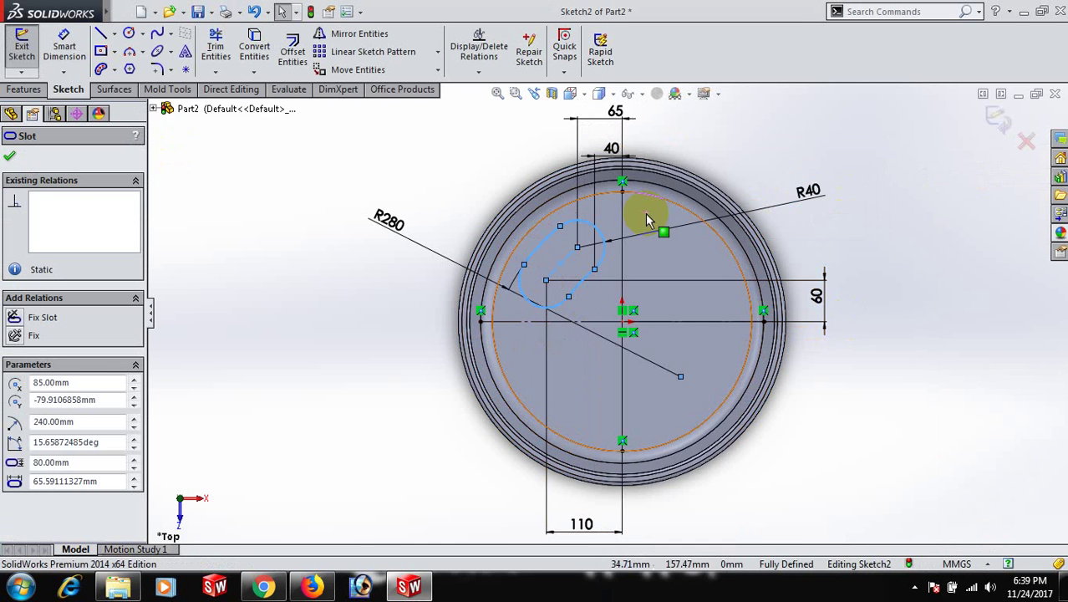
{"action": "left_click", "coordinate": [439, 52]}
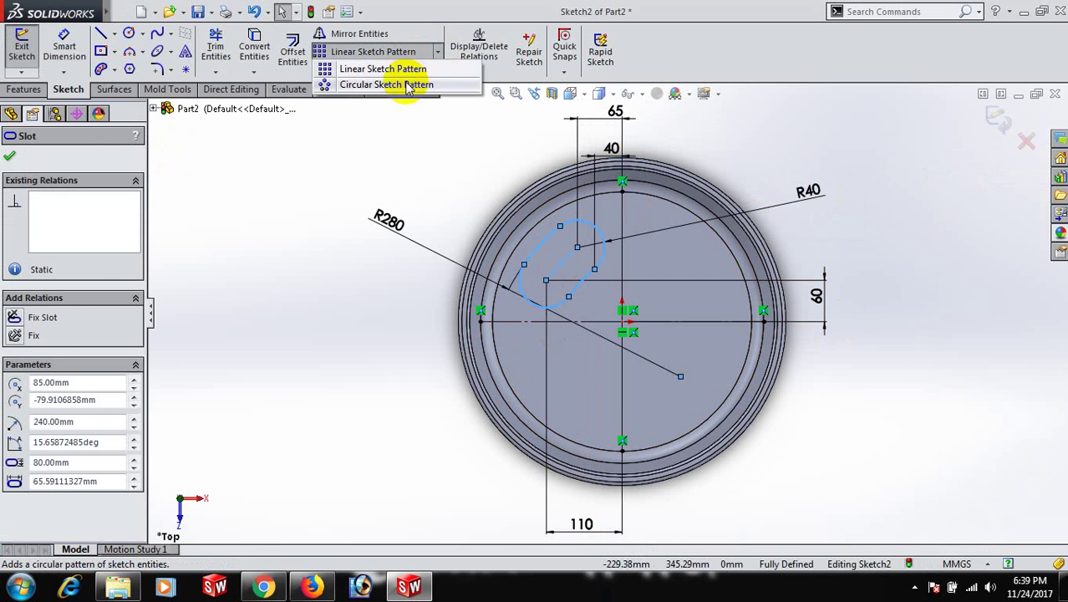
{"action": "left_click", "coordinate": [407, 85]}
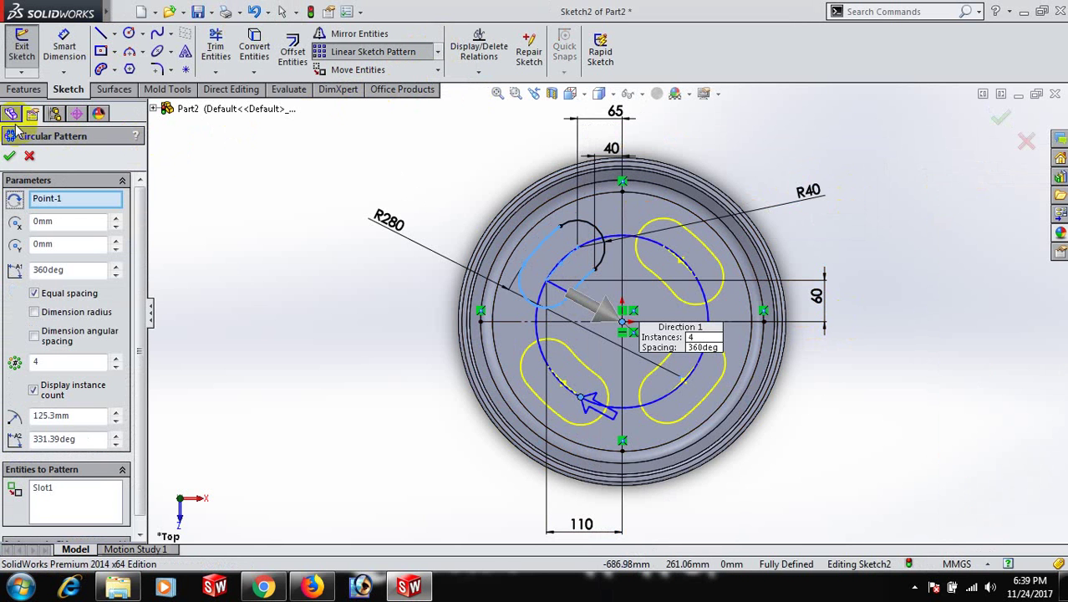
{"action": "left_click", "coordinate": [10, 158]}
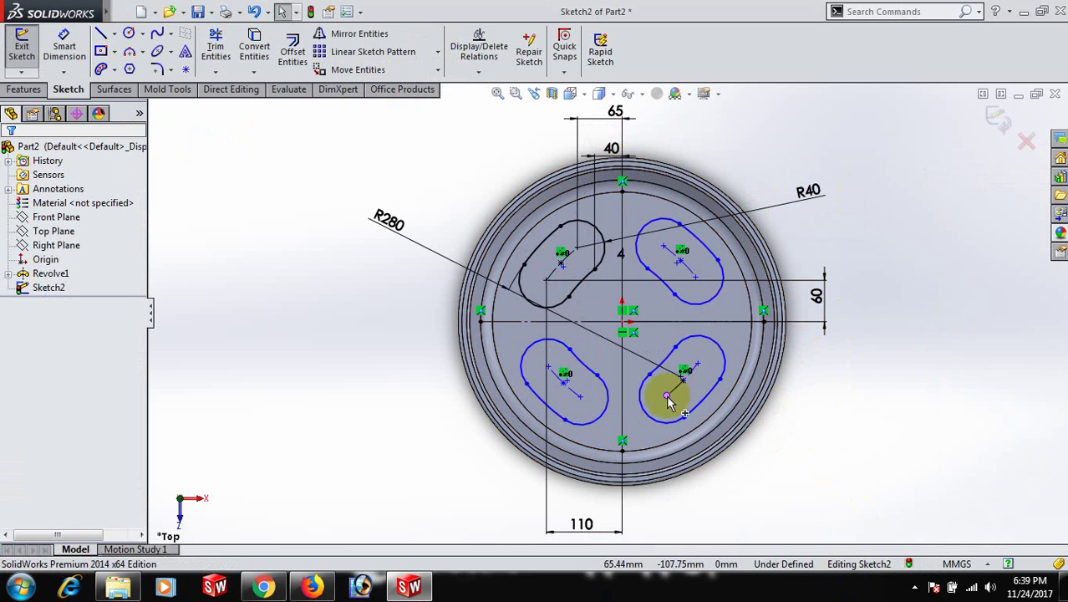
Pull the patterned slots outward to free the pattern's centre point, and attach that point to the origin.
{"action": "left_click_drag", "start_coordinate": [673, 397], "coordinate": [765, 435]}
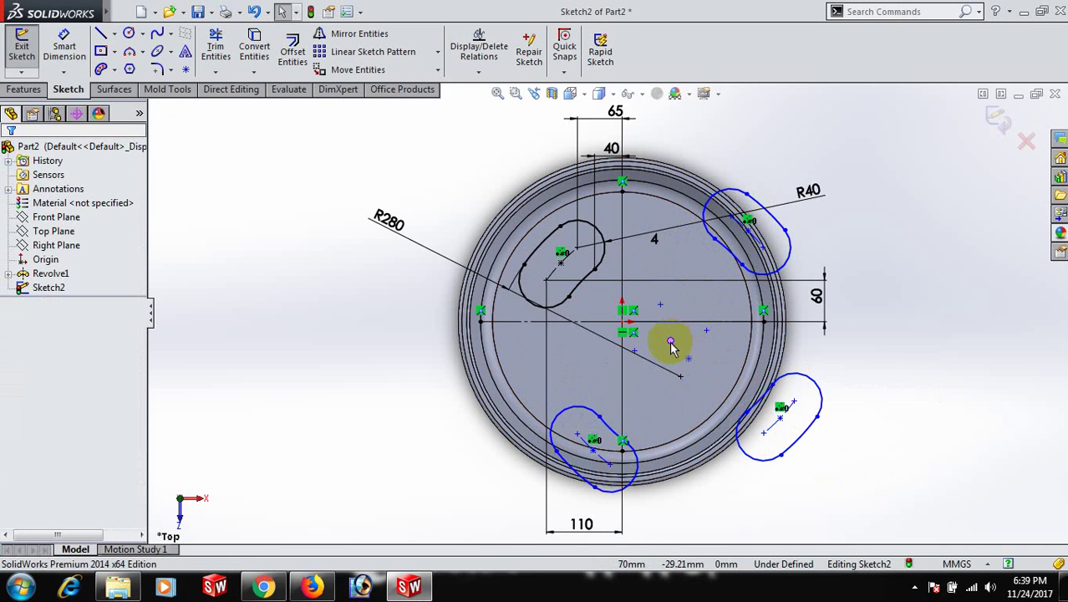
{"action": "left_click_drag", "start_coordinate": [673, 339], "coordinate": [627, 321]}
{"action": "left_click", "coordinate": [853, 381]}
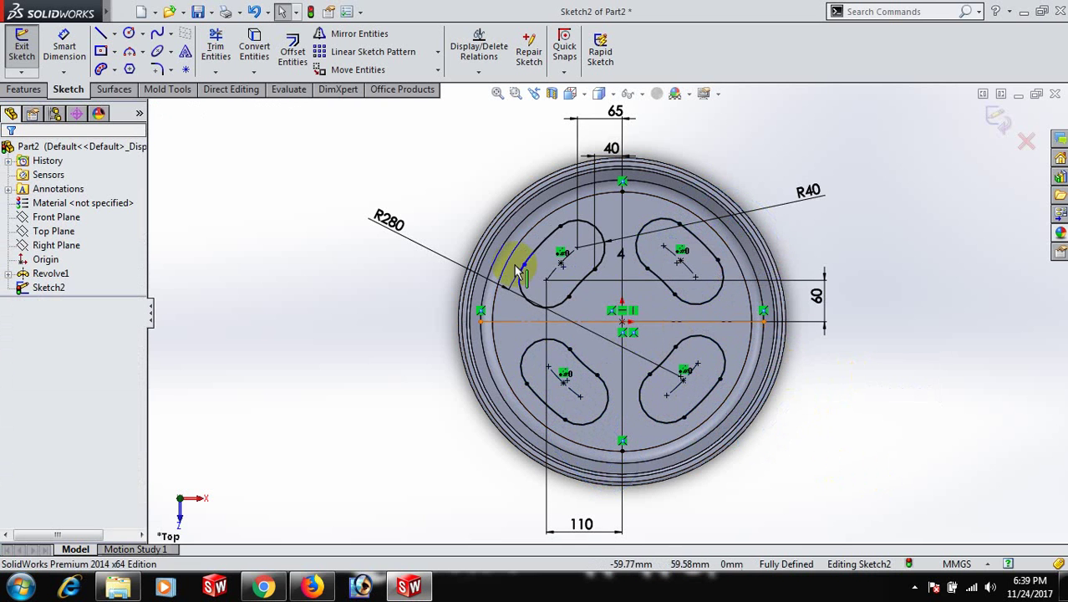
{"action": "middle_click_drag", "start_coordinate": [905, 382], "coordinate": [886, 261]}
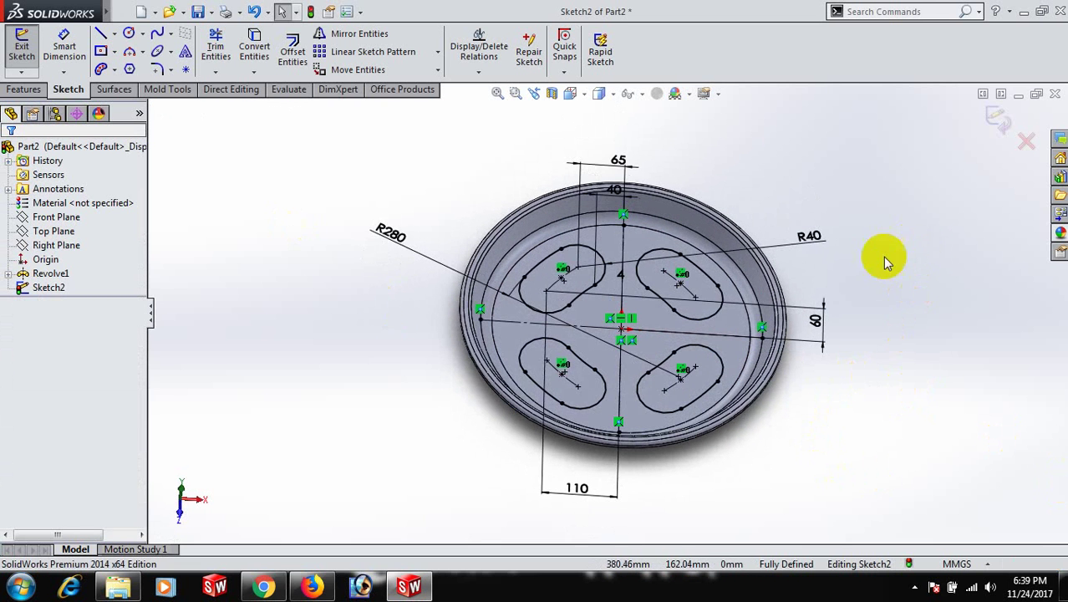
{"action": "left_click", "coordinate": [23, 90]}
{"action": "left_click", "coordinate": [28, 50]}
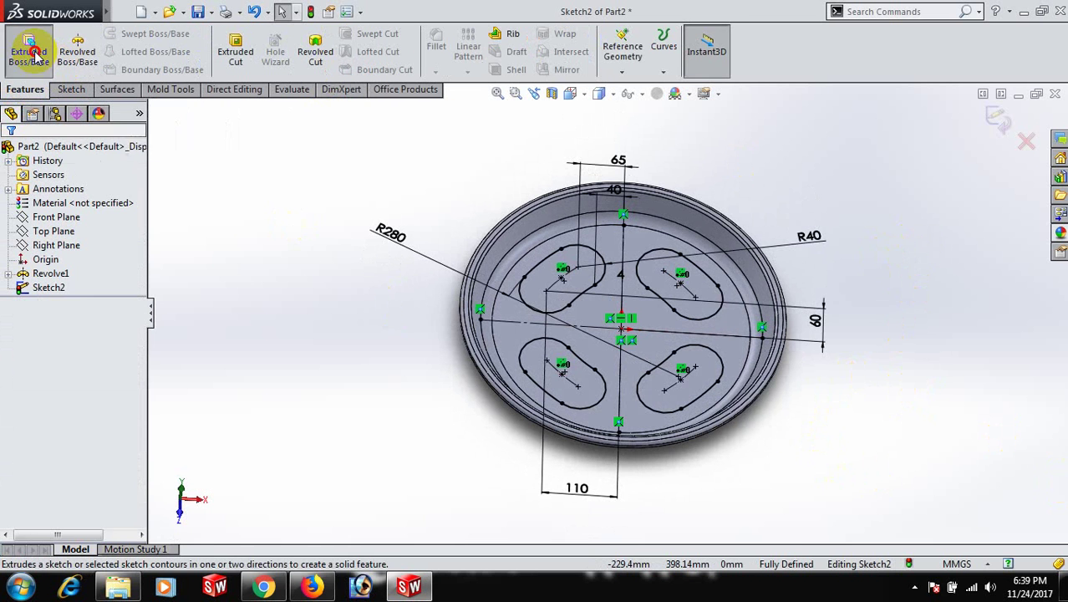
{"action": "middle_click_drag", "start_coordinate": [865, 420], "coordinate": [878, 288]}
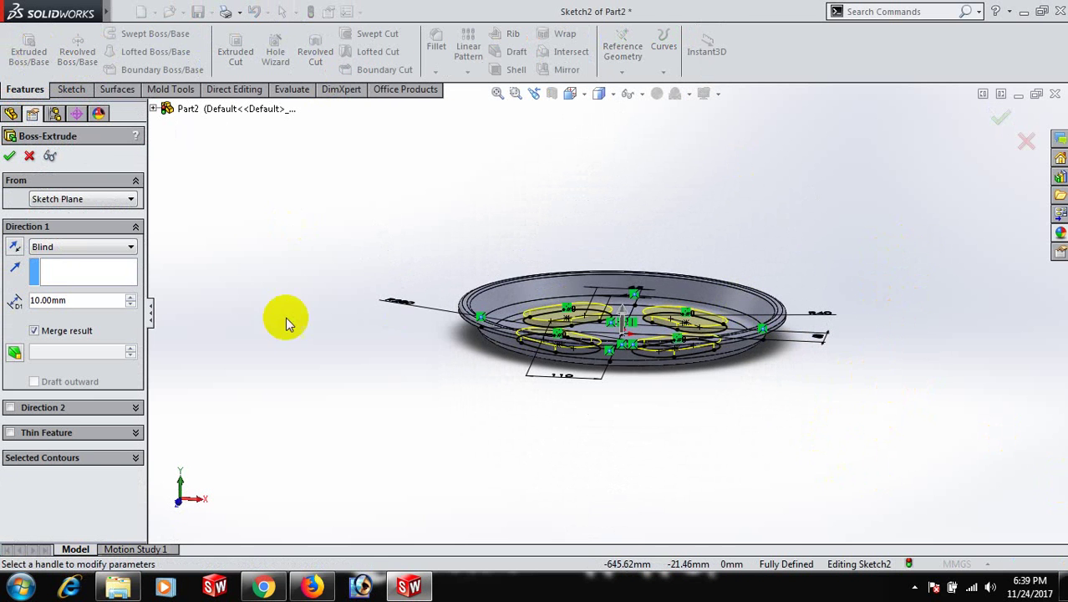
{"action": "left_click", "coordinate": [13, 245]}
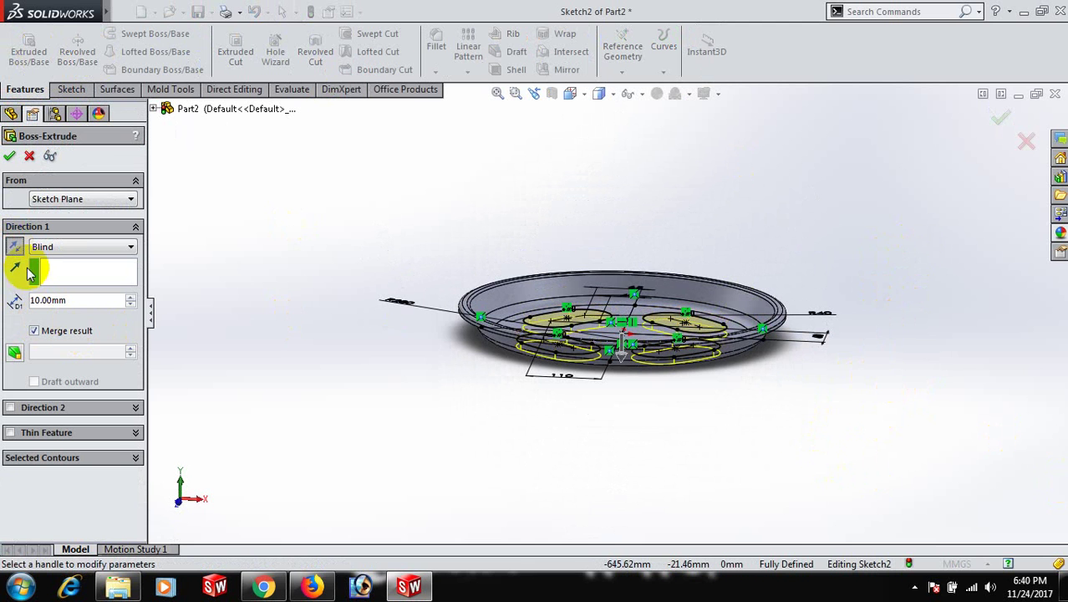
{"action": "left_click", "coordinate": [130, 297]}
{"action": "left_click", "coordinate": [130, 297]}
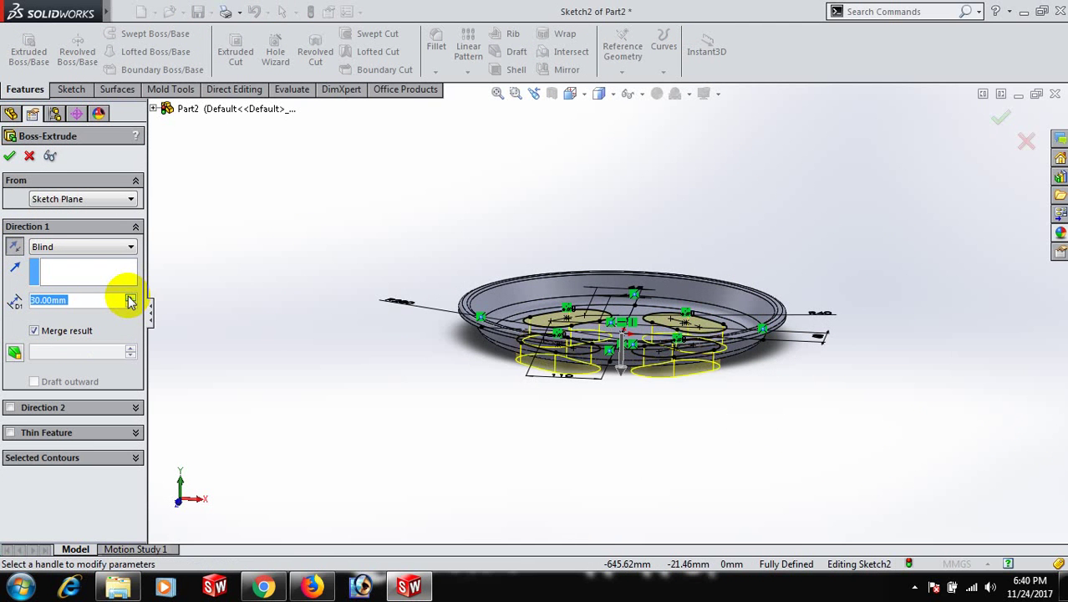
{"action": "middle_click_drag", "start_coordinate": [317, 370], "coordinate": [311, 436]}
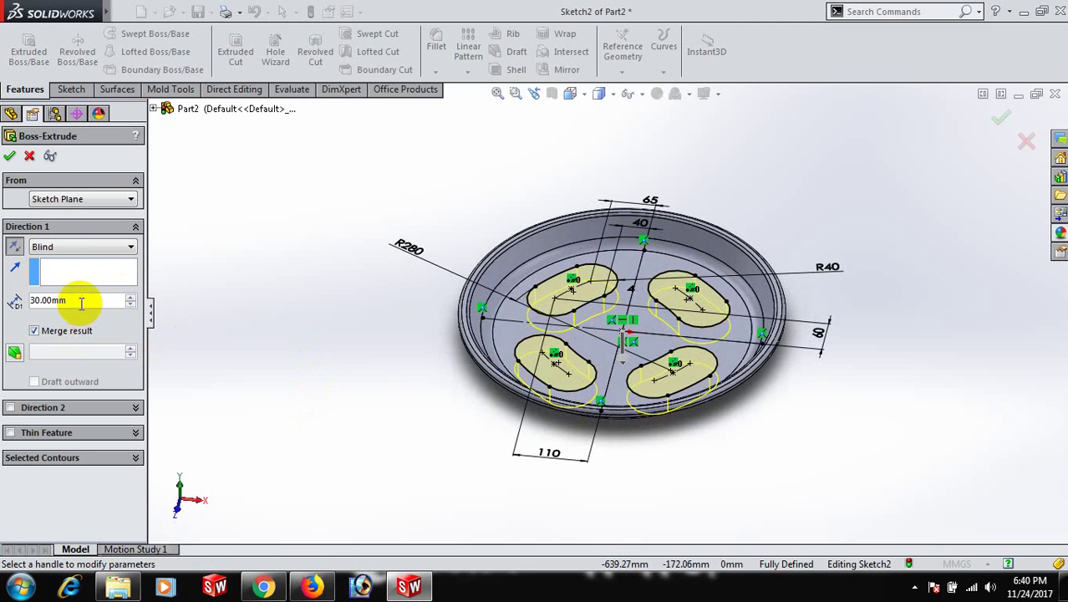
{"action": "left_click_drag", "start_coordinate": [81, 302], "coordinate": [5, 297]}
{"action": "type", "text": "25"}
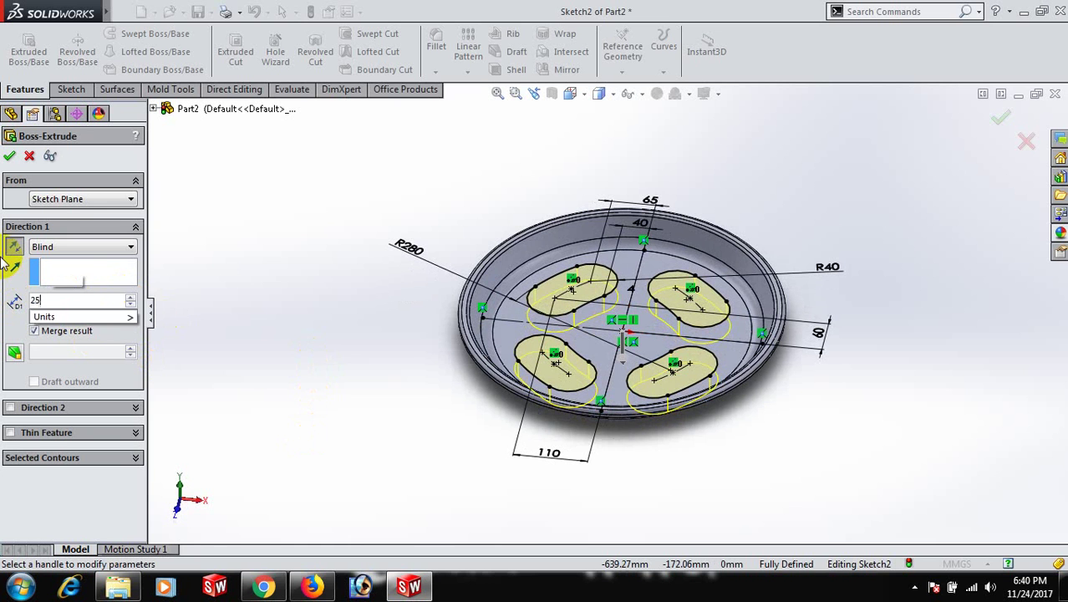
{"action": "key", "text": "Return"}
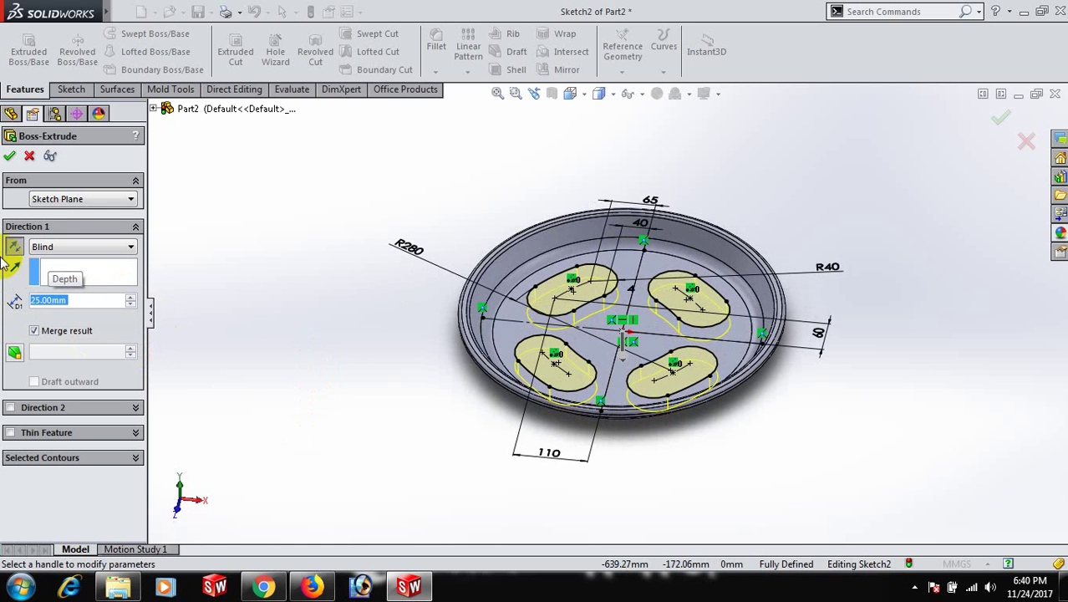
{"action": "left_click", "coordinate": [10, 159]}
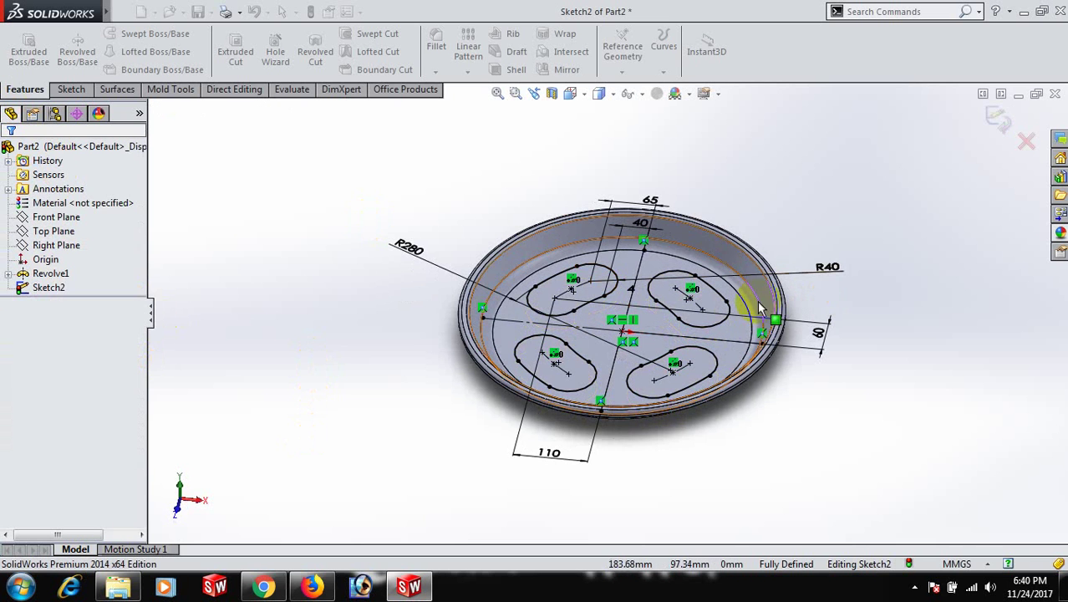
Sketch a circle of about 68 mm radius centred on the origin, between the four patterned slots.
{"action": "middle_click_drag", "start_coordinate": [768, 359], "coordinate": [824, 451]}
{"action": "right_click_drag", "start_coordinate": [864, 457], "coordinate": [949, 467]}
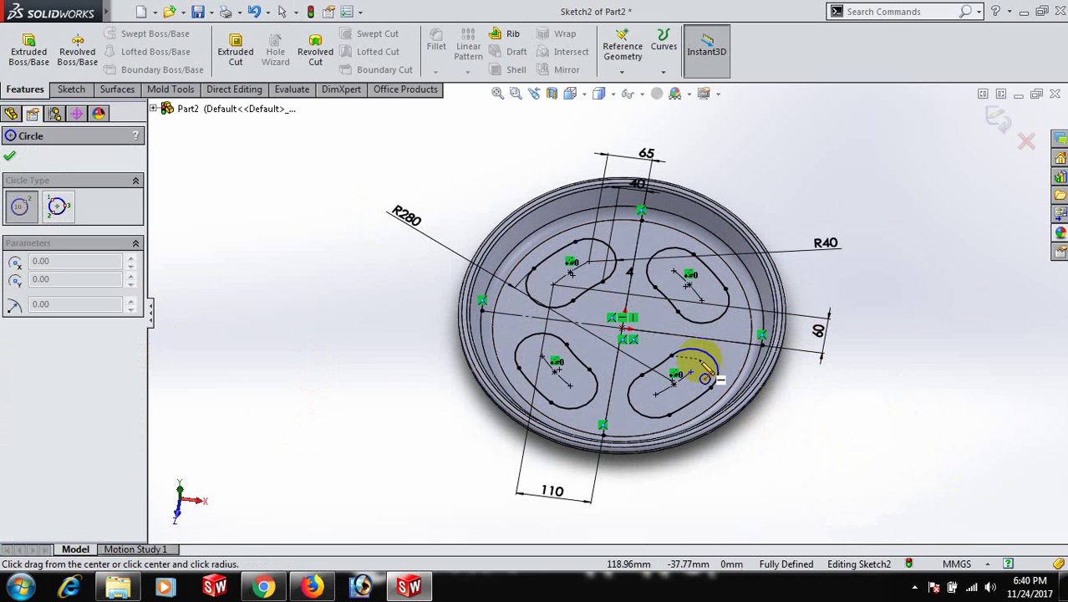
{"action": "scroll", "coordinate": [696, 361], "scroll_direction": "down", "scroll_amount": 2}
{"action": "mouse_move", "coordinate": [576, 309]}
{"action": "left_mouse_down"}
{"action": "mouse_move", "coordinate": [631, 368]}
{"action": "mouse_move", "coordinate": [625, 351]}
{"action": "left_mouse_up"}
{"action": "right_click", "coordinate": [623, 351]}
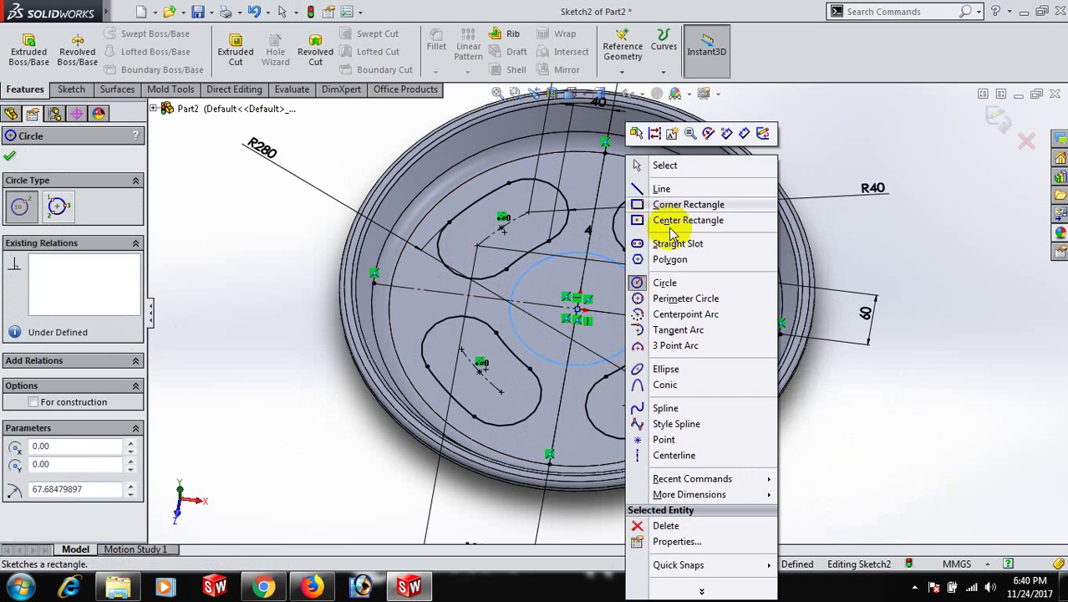
{"action": "left_click", "coordinate": [675, 162]}
Dimension the central circle with a diameter of 130 mm and finish dimensioning.
{"action": "right_click_drag", "start_coordinate": [864, 402], "coordinate": [870, 272]}
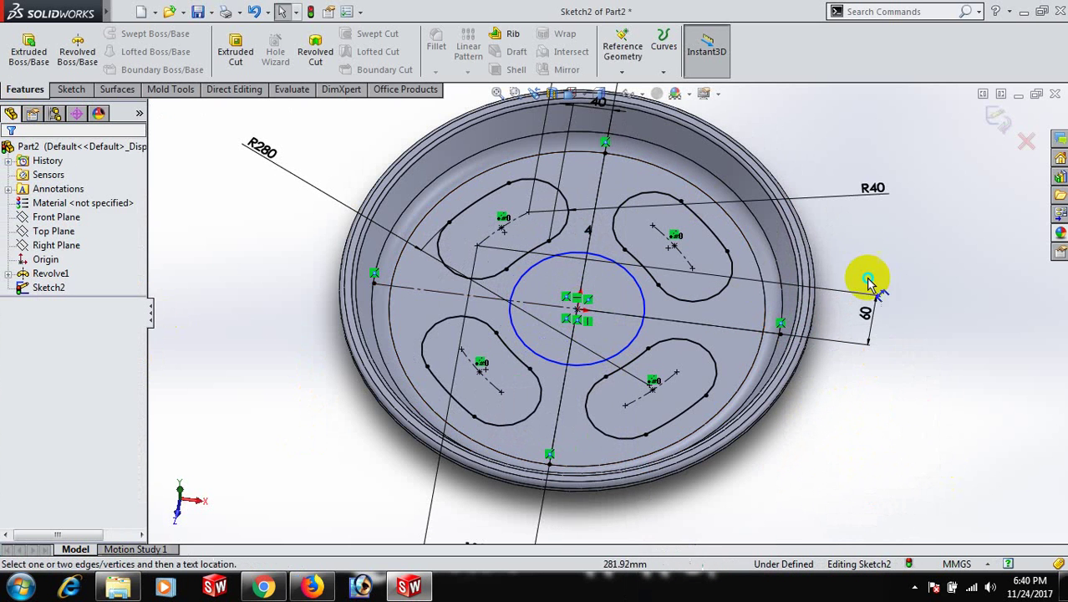
{"action": "left_click", "coordinate": [644, 321]}
{"action": "left_click", "coordinate": [922, 399]}
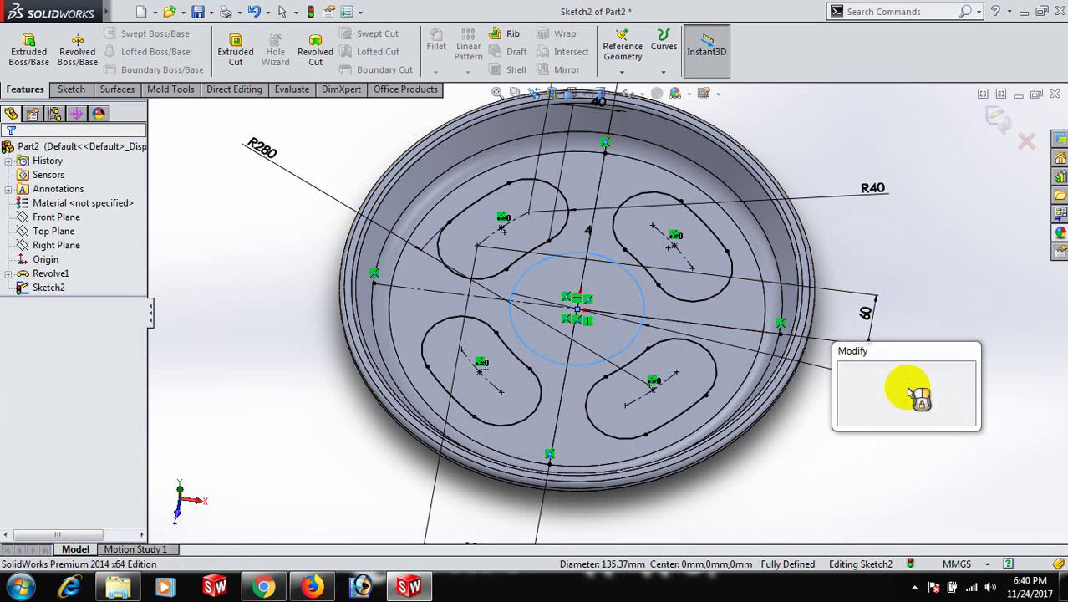
{"action": "type", "text": "1"}
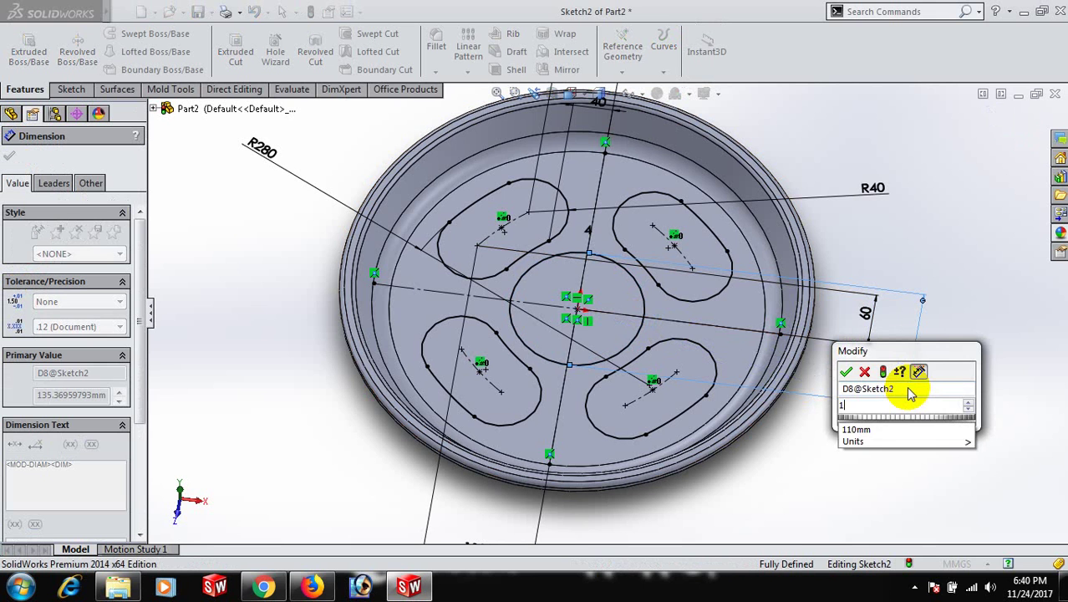
{"action": "type", "text": "30"}
{"action": "key", "text": "Return"}
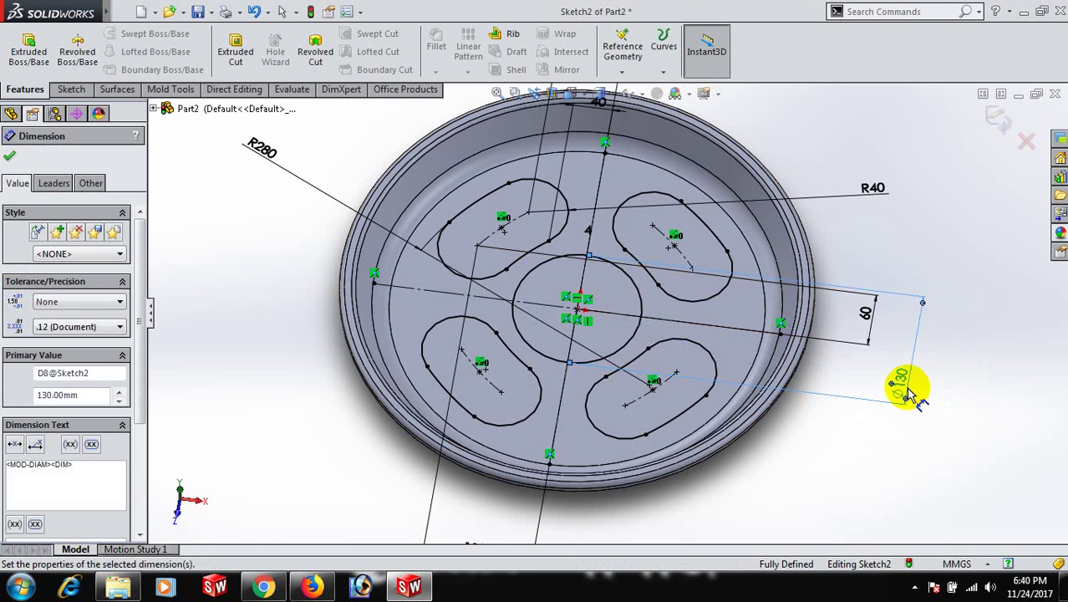
{"action": "left_click", "coordinate": [10, 158]}
Extrude the four slots and the central circle as a blind boss 25 mm deep, reversed to project below the dish floor.
{"action": "left_click", "coordinate": [29, 65]}
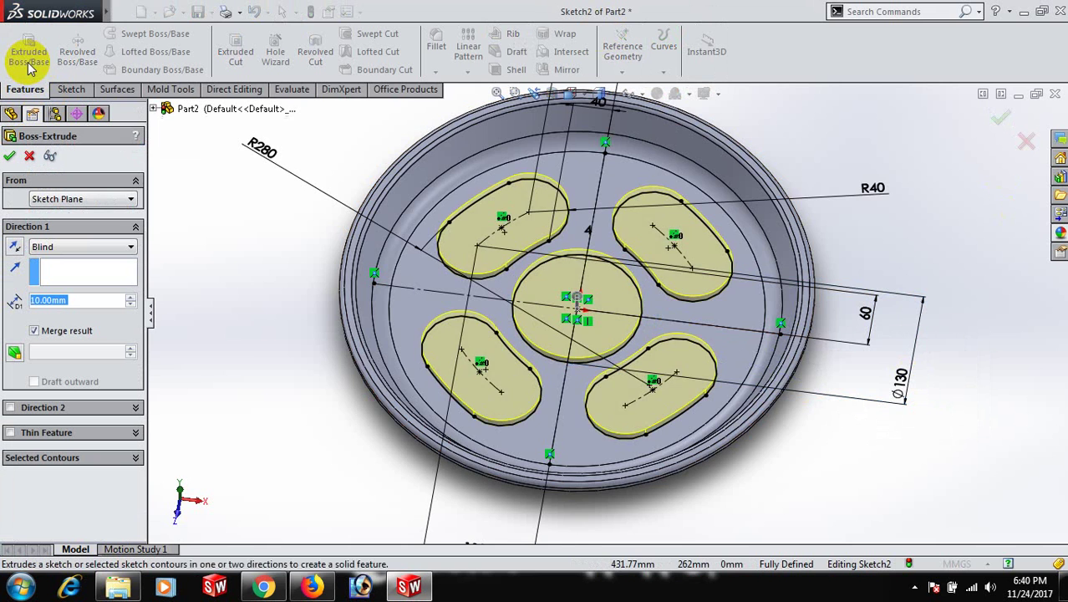
{"action": "middle_click_drag", "start_coordinate": [243, 419], "coordinate": [302, 259]}
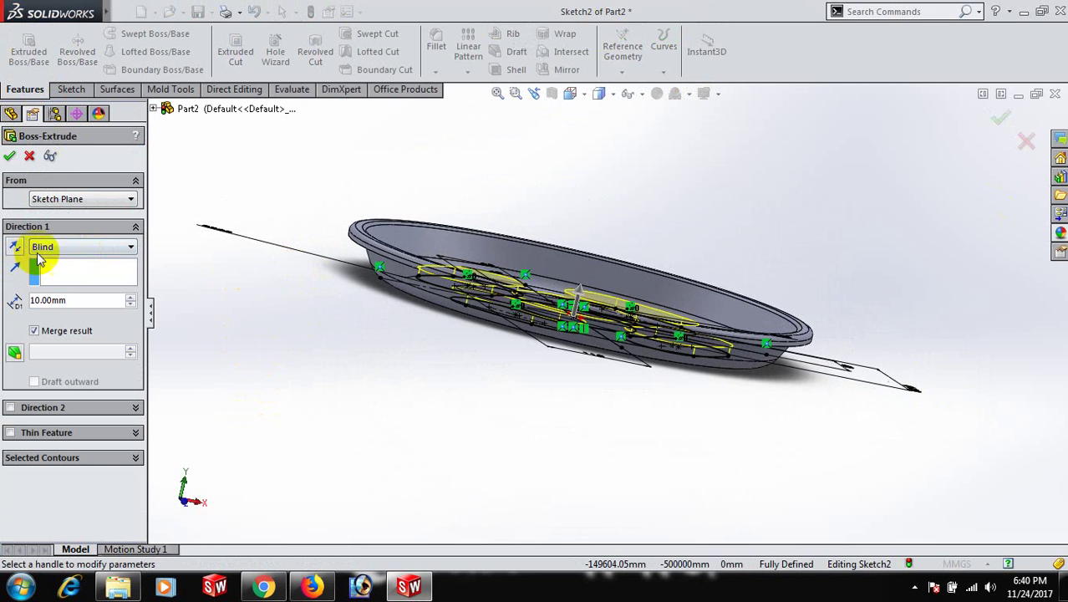
{"action": "left_click", "coordinate": [15, 247]}
{"action": "middle_click_drag", "start_coordinate": [232, 358], "coordinate": [226, 461]}
{"action": "left_click_drag", "start_coordinate": [73, 300], "coordinate": [2, 280]}
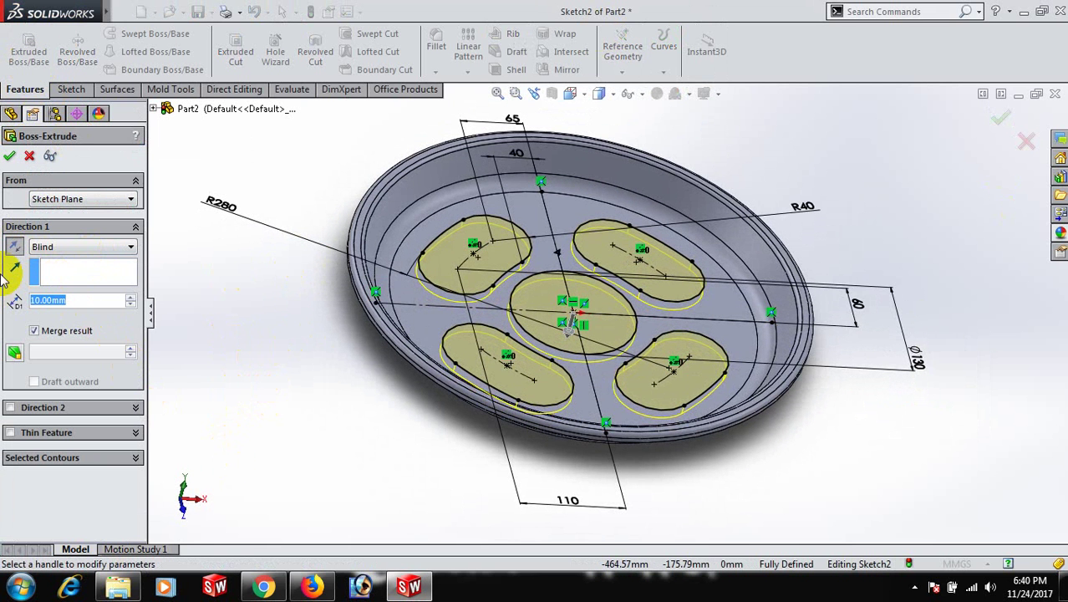
{"action": "type", "text": "25"}
{"action": "key", "text": "Return"}
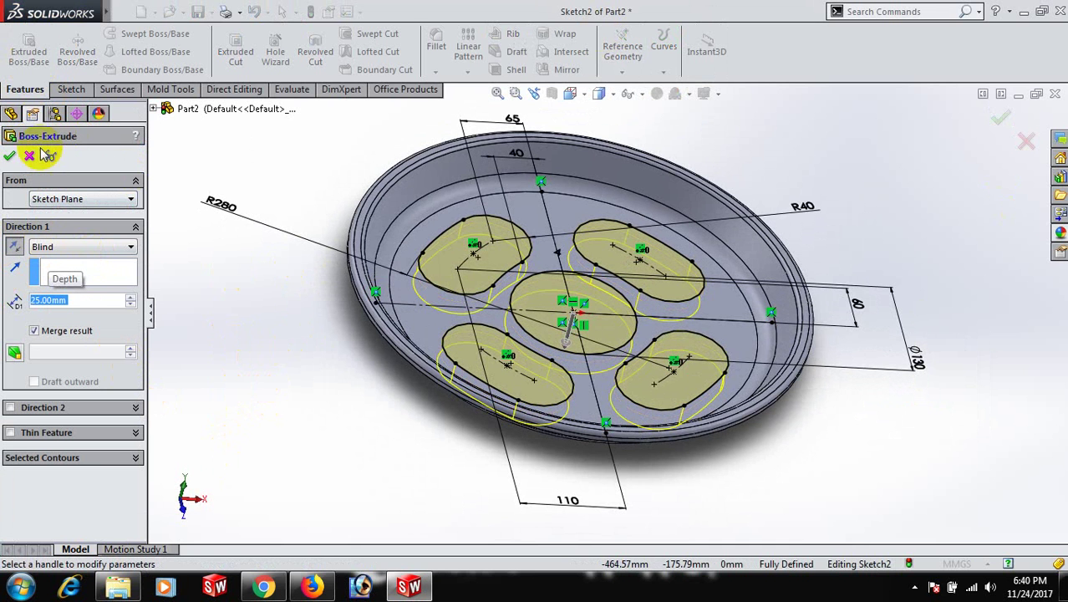
{"action": "left_click", "coordinate": [9, 155]}
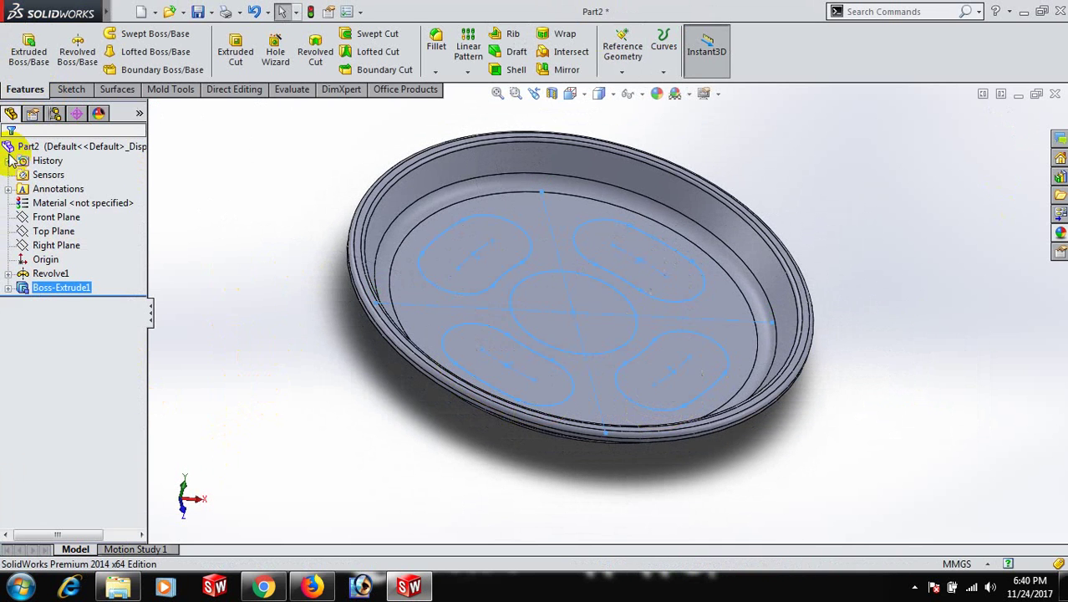
Fillet the end face of the right-hand slot boss on the dish's underside with a constant 10 mm radius.
{"action": "middle_click_drag", "start_coordinate": [914, 435], "coordinate": [940, 198]}
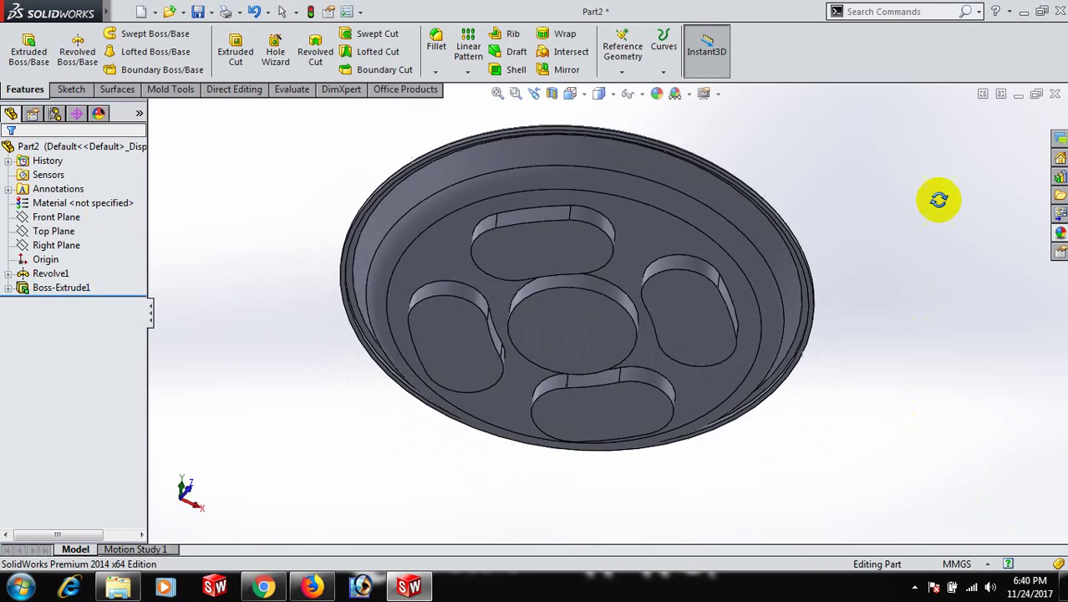
{"action": "scroll", "coordinate": [750, 320], "scroll_direction": "down", "scroll_amount": 3}
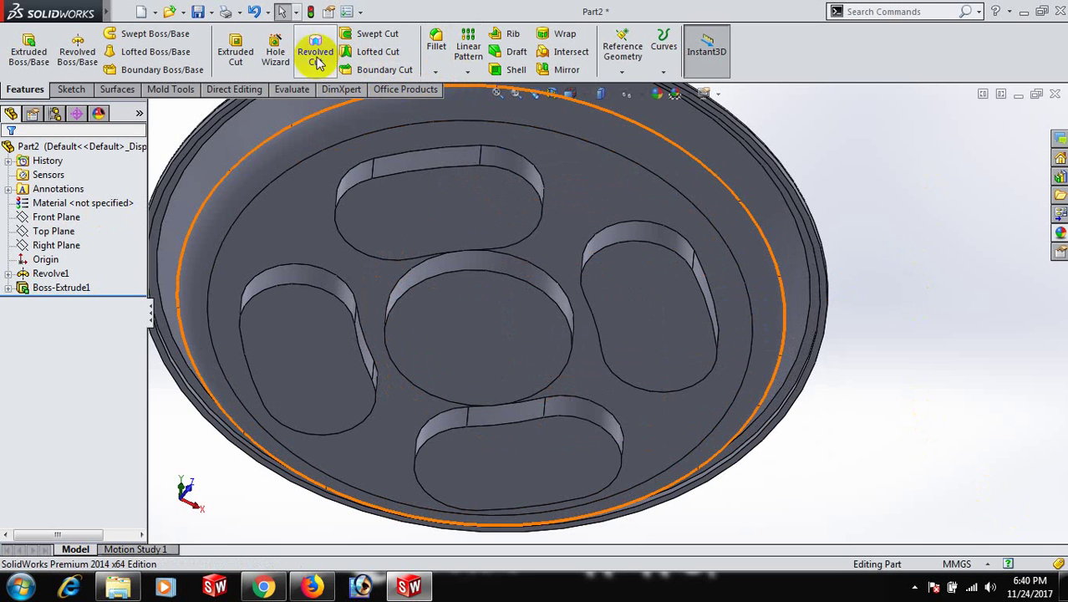
{"action": "left_click", "coordinate": [434, 40]}
{"action": "left_click", "coordinate": [663, 309]}
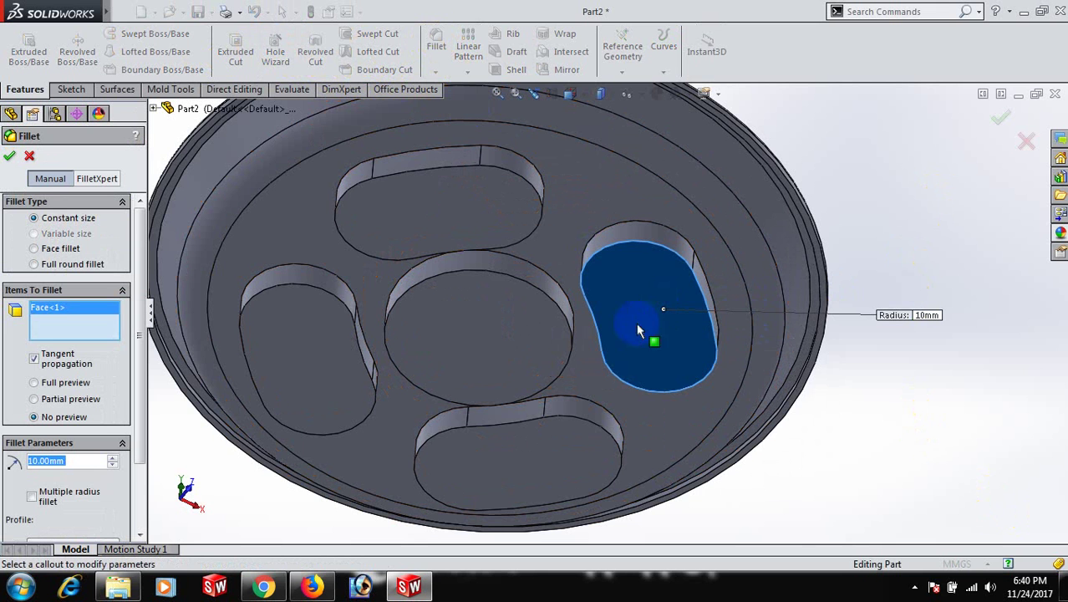
{"action": "left_click", "coordinate": [9, 161]}
Fillet the end faces of the upper and left-hand slot bosses with a 10 mm radius, as two separate fillets.
{"action": "left_click", "coordinate": [433, 57]}
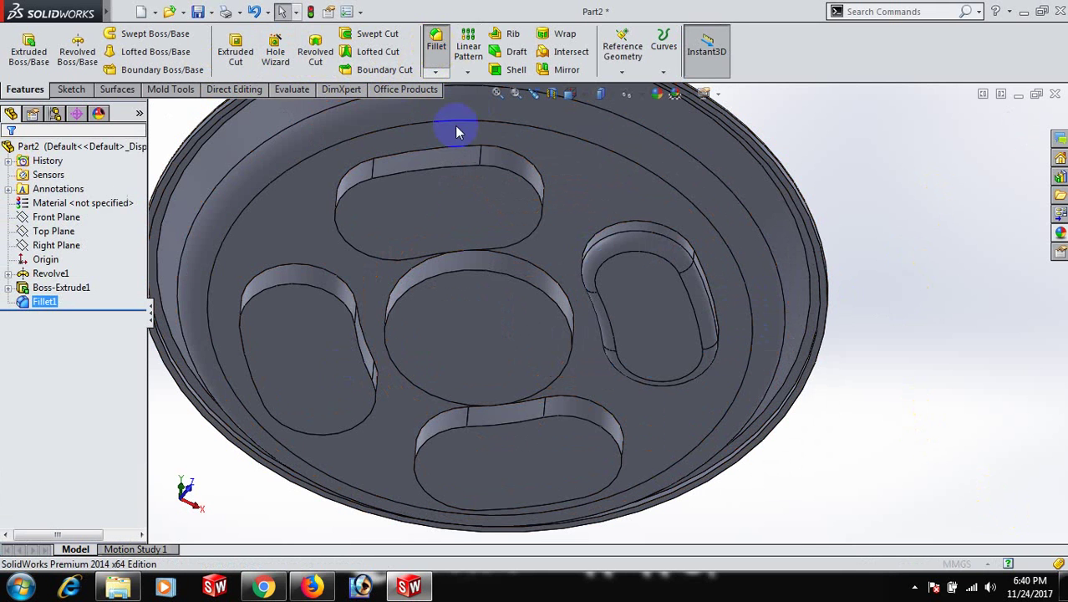
{"action": "left_click", "coordinate": [483, 189]}
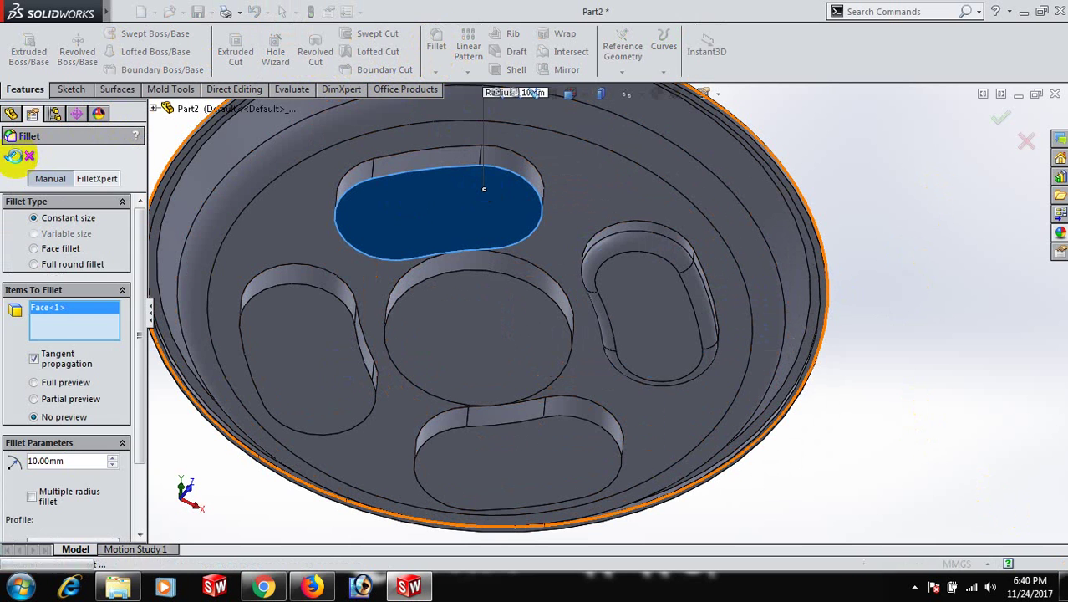
{"action": "left_click", "coordinate": [13, 157]}
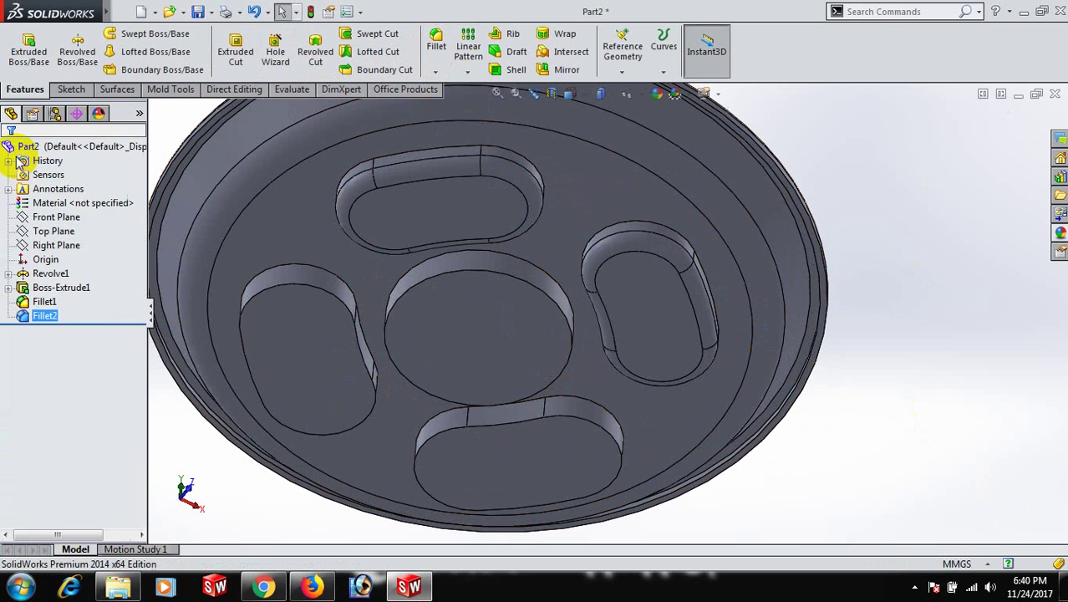
{"action": "left_click", "coordinate": [437, 46]}
{"action": "left_click", "coordinate": [332, 314]}
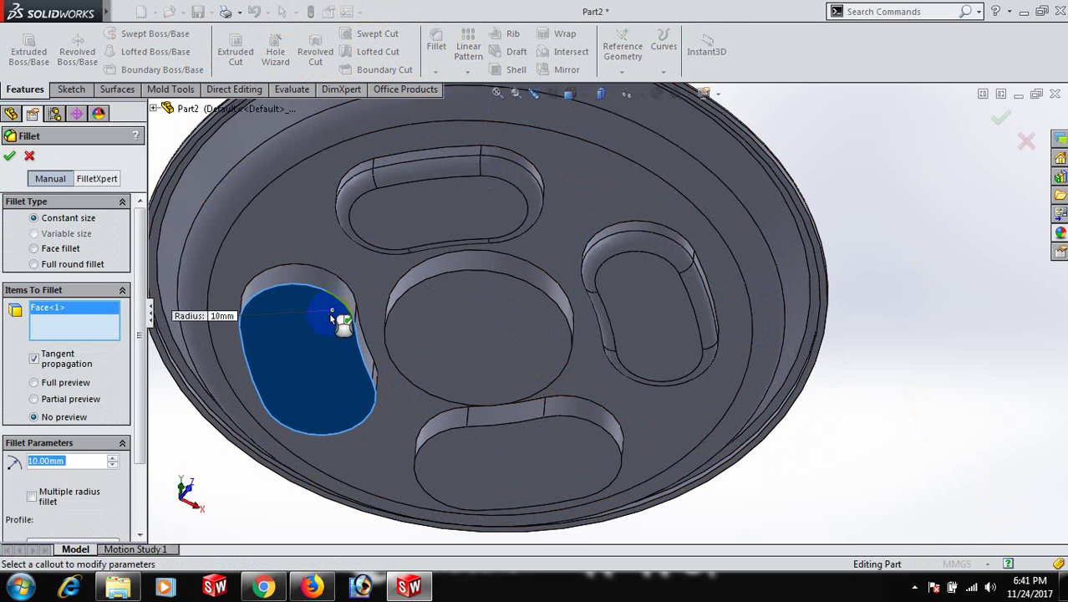
{"action": "left_click", "coordinate": [9, 156]}
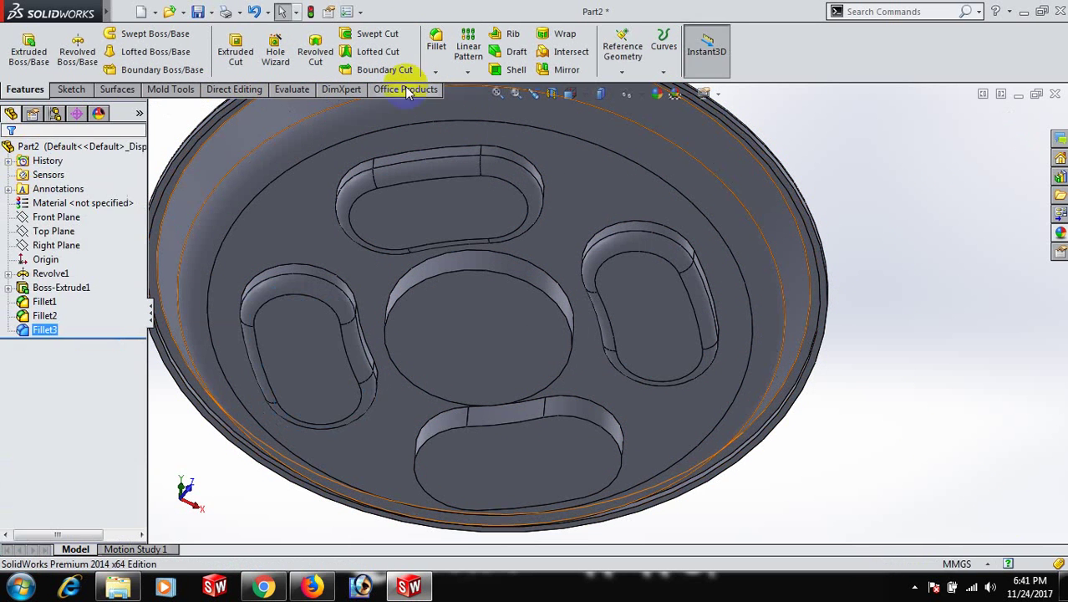
Fillet the end faces of the central round boss and the remaining slot boss with a 10 mm radius, as two separate fillets.
{"action": "left_click", "coordinate": [436, 46]}
{"action": "left_click", "coordinate": [450, 313]}
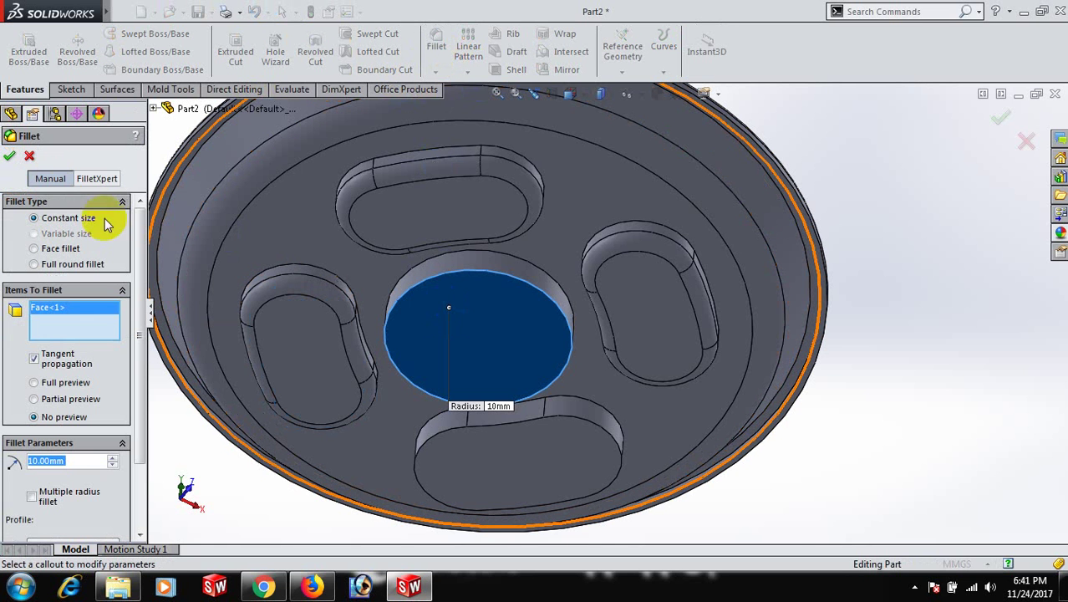
{"action": "left_click", "coordinate": [9, 155]}
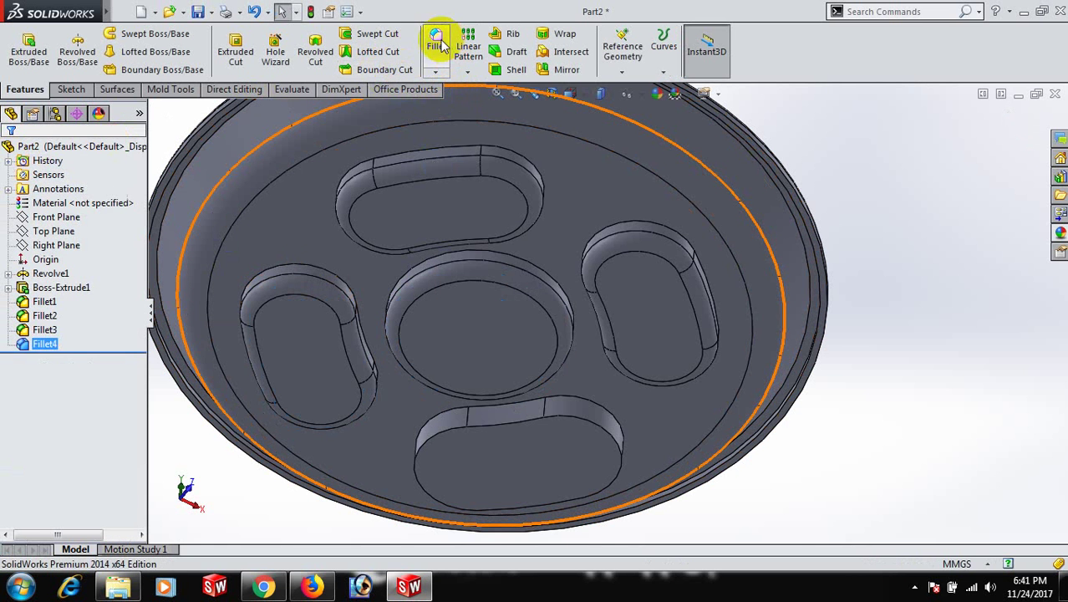
{"action": "left_click", "coordinate": [438, 48]}
{"action": "left_click", "coordinate": [575, 435]}
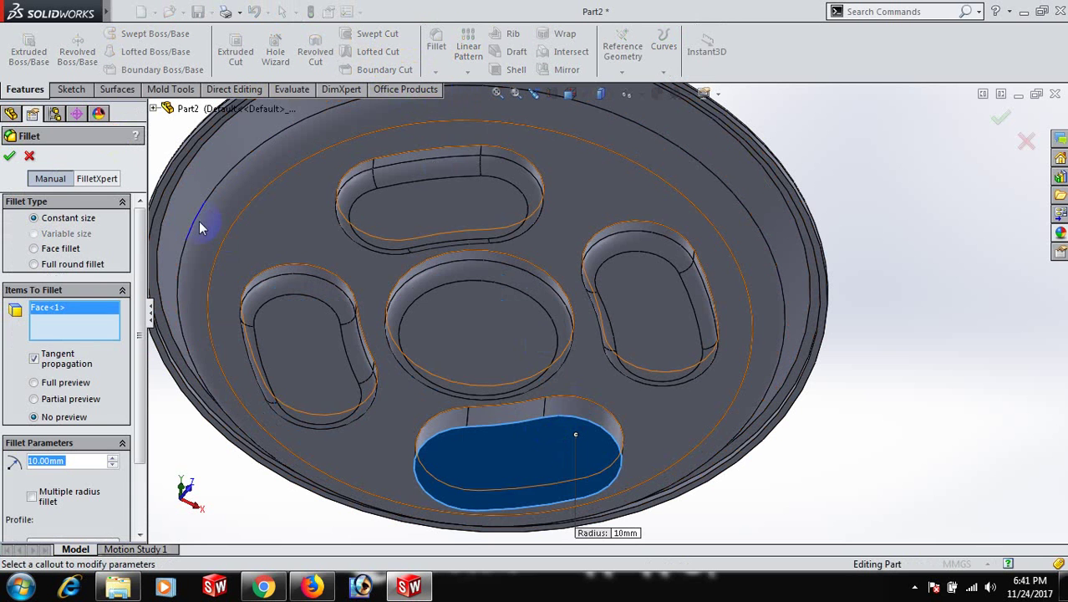
{"action": "left_click", "coordinate": [12, 159]}
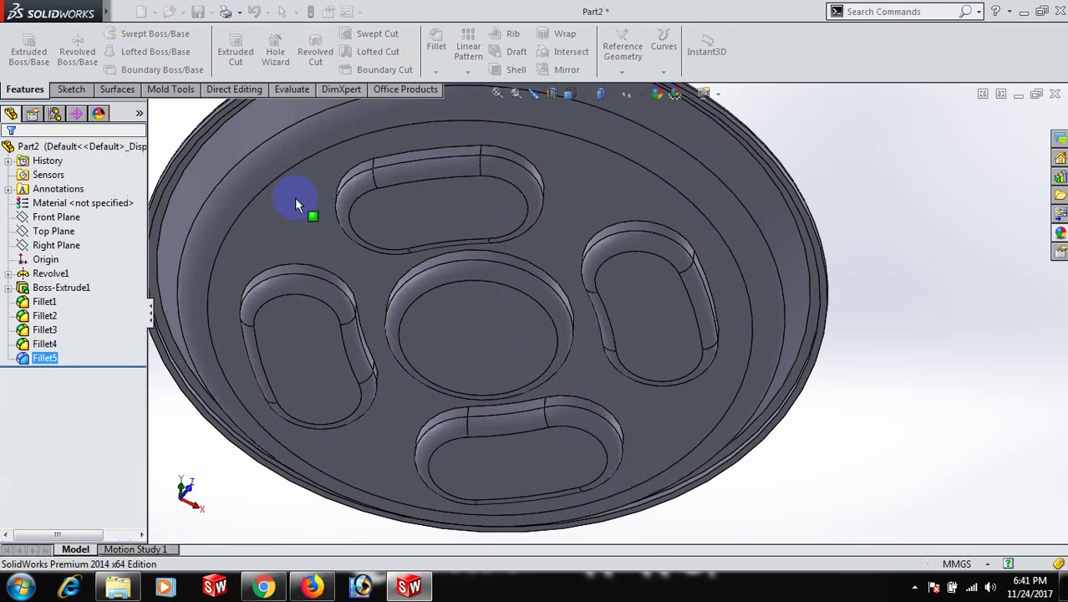
Switch the dish's display style to shaded without edges.
{"action": "scroll", "coordinate": [886, 279], "scroll_direction": "up", "scroll_amount": 3}
{"action": "middle_click_drag", "start_coordinate": [887, 279], "coordinate": [691, 377]}
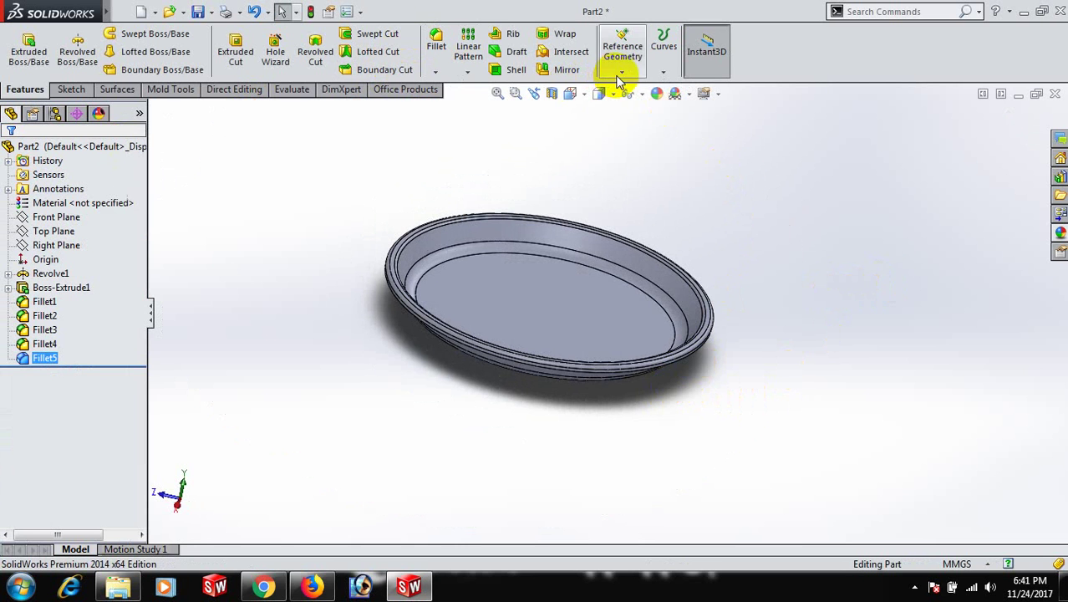
{"action": "left_click", "coordinate": [585, 95]}
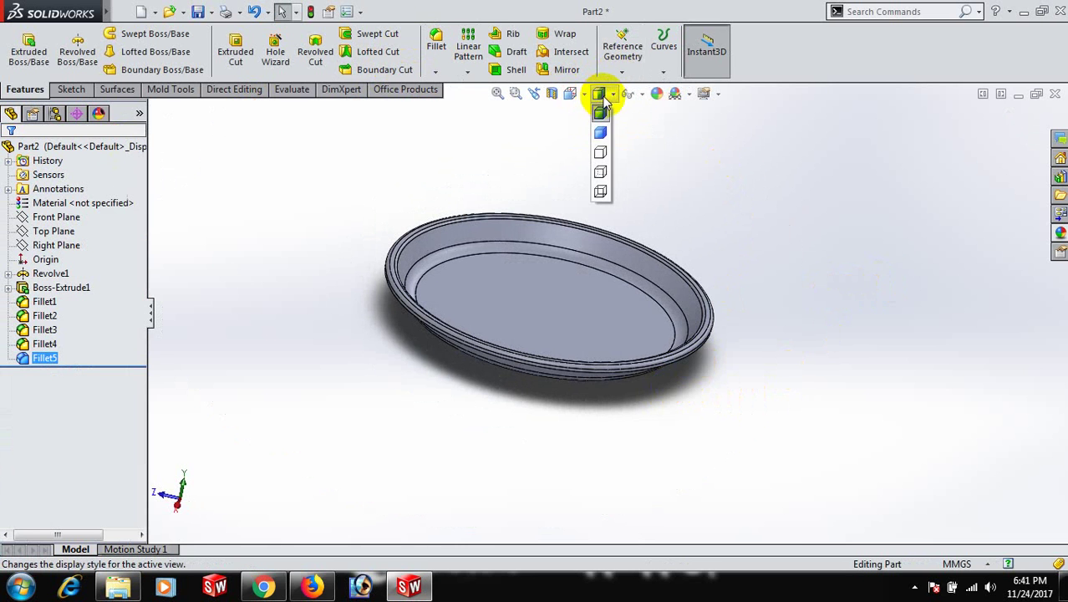
{"action": "middle_click_drag", "start_coordinate": [702, 242], "coordinate": [704, 293]}
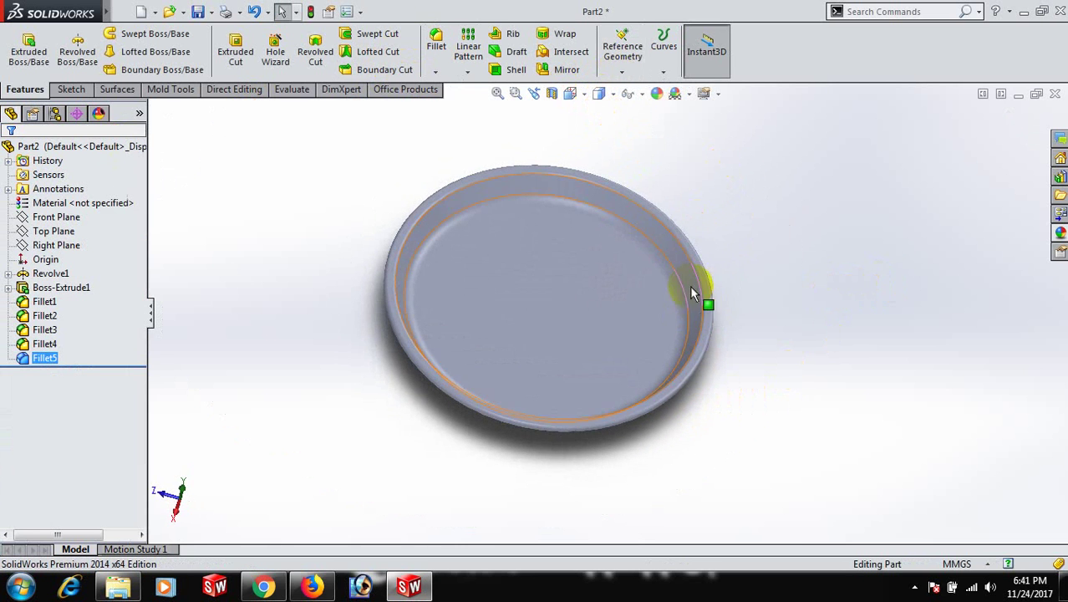
Shell the dish to a 1 mm wall thickness, removing the flat inner floor face.
{"action": "left_click", "coordinate": [516, 69]}
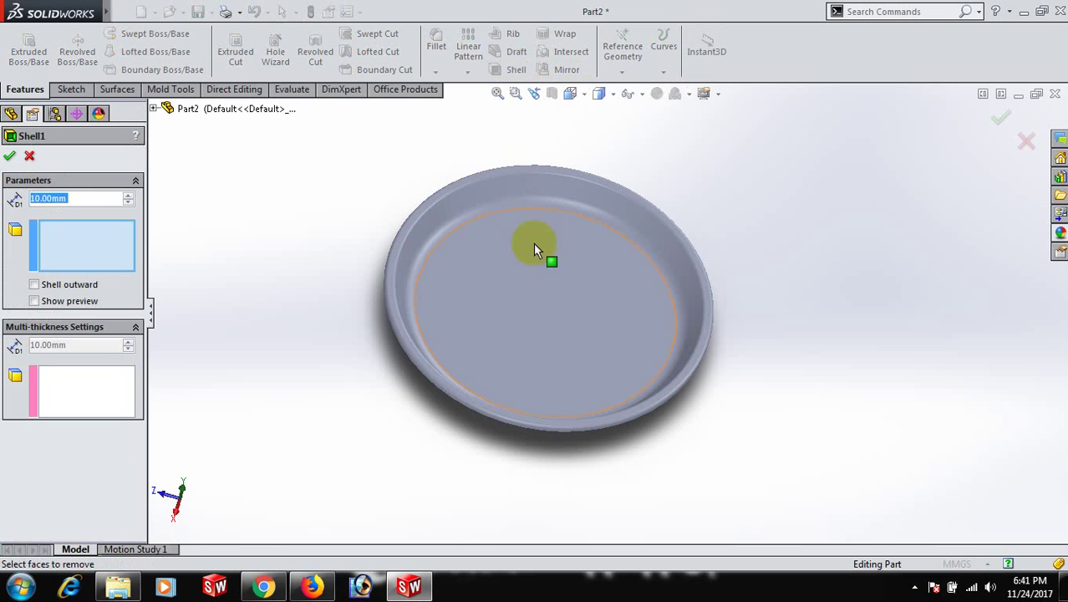
{"action": "left_click", "coordinate": [555, 312]}
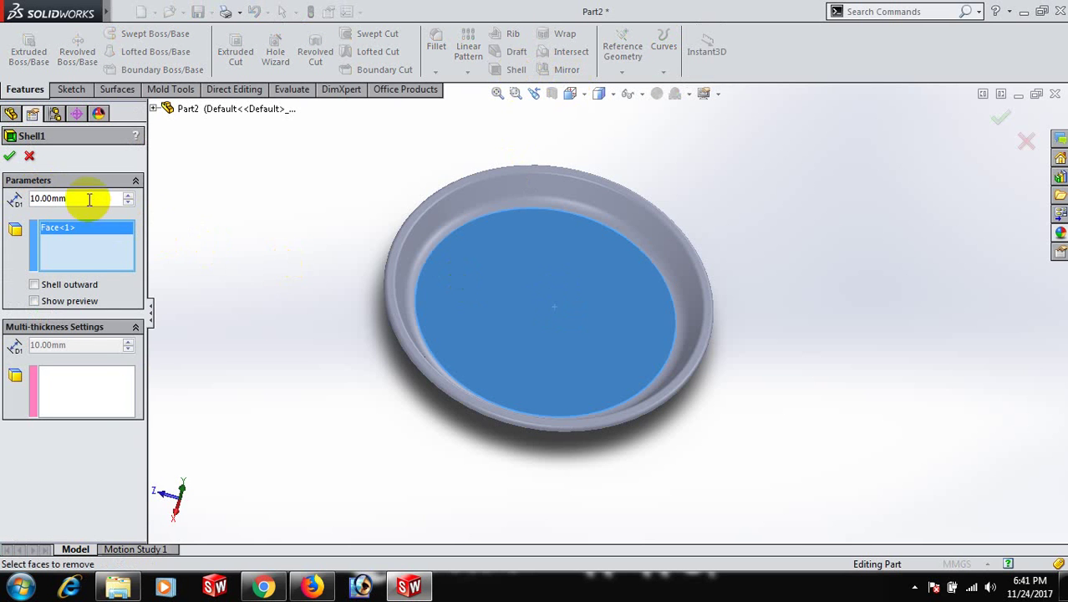
{"action": "left_click_drag", "start_coordinate": [84, 197], "coordinate": [12, 191]}
{"action": "type", "text": "1"}
{"action": "key", "text": "Return"}
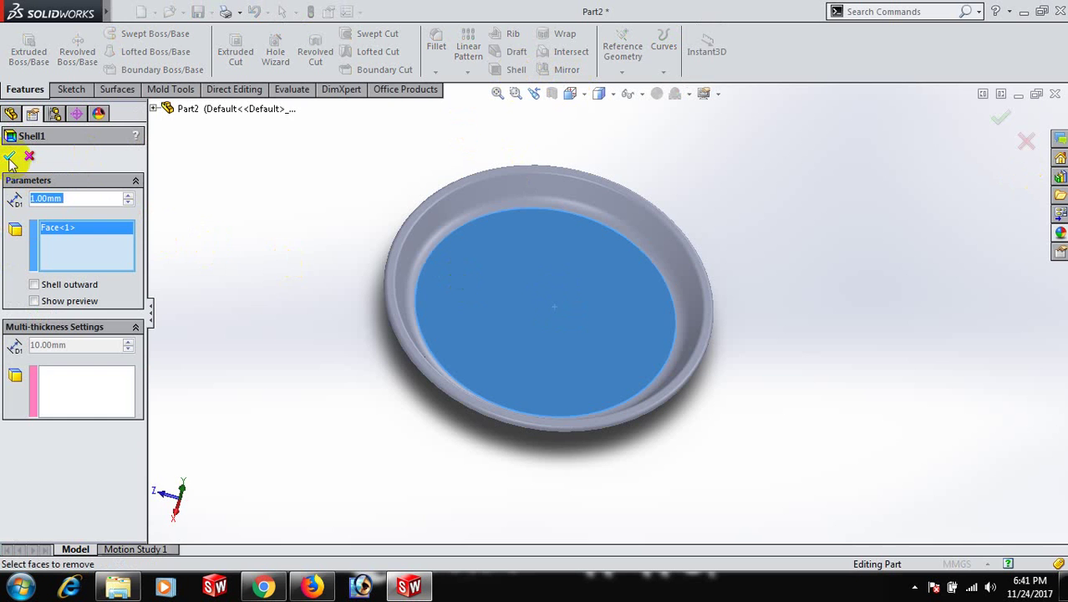
{"action": "left_click", "coordinate": [9, 157]}
Examine the hollowed slot and central recesses in the dish floor from several angles and in isometric view.
{"action": "scroll", "coordinate": [752, 342], "scroll_direction": "down", "scroll_amount": 3}
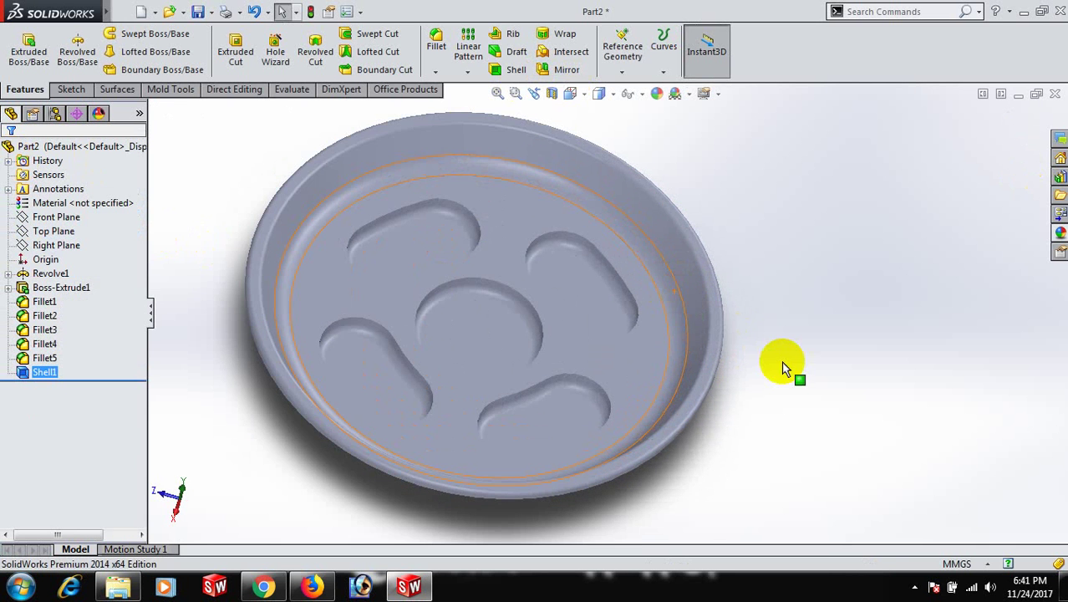
{"action": "middle_click_drag", "start_coordinate": [793, 363], "coordinate": [811, 375]}
{"action": "scroll", "coordinate": [493, 305], "scroll_direction": "down", "scroll_amount": 5}
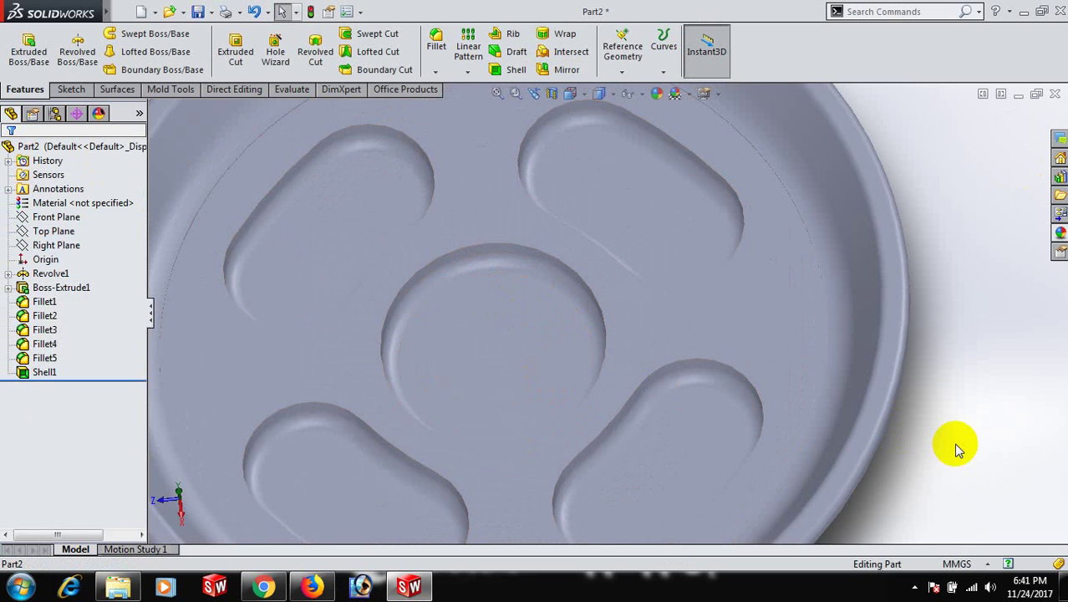
{"action": "key", "text": "space"}
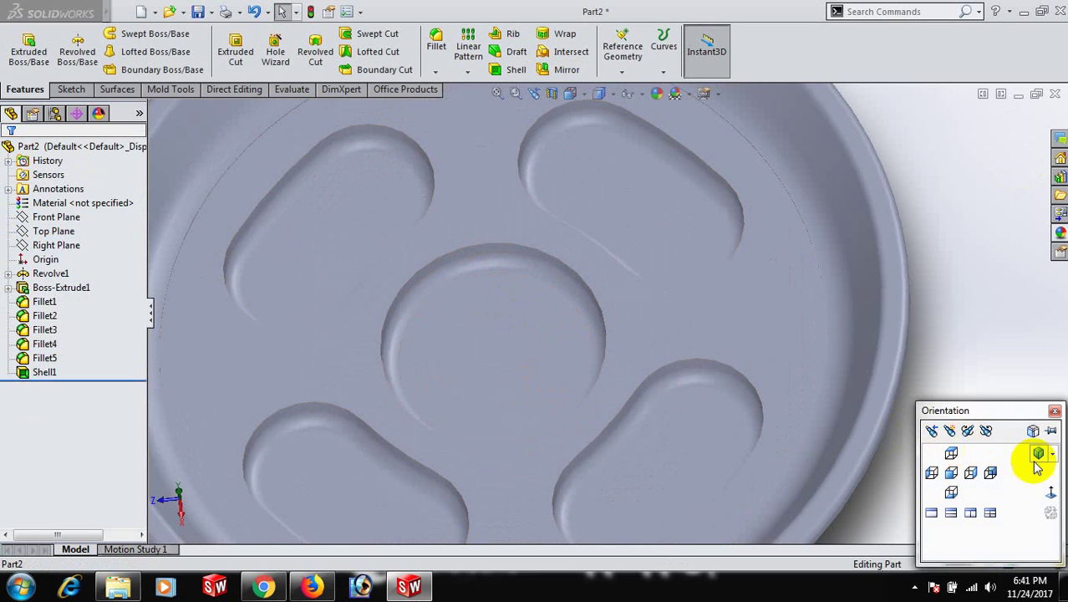
{"action": "left_click", "coordinate": [1039, 460]}
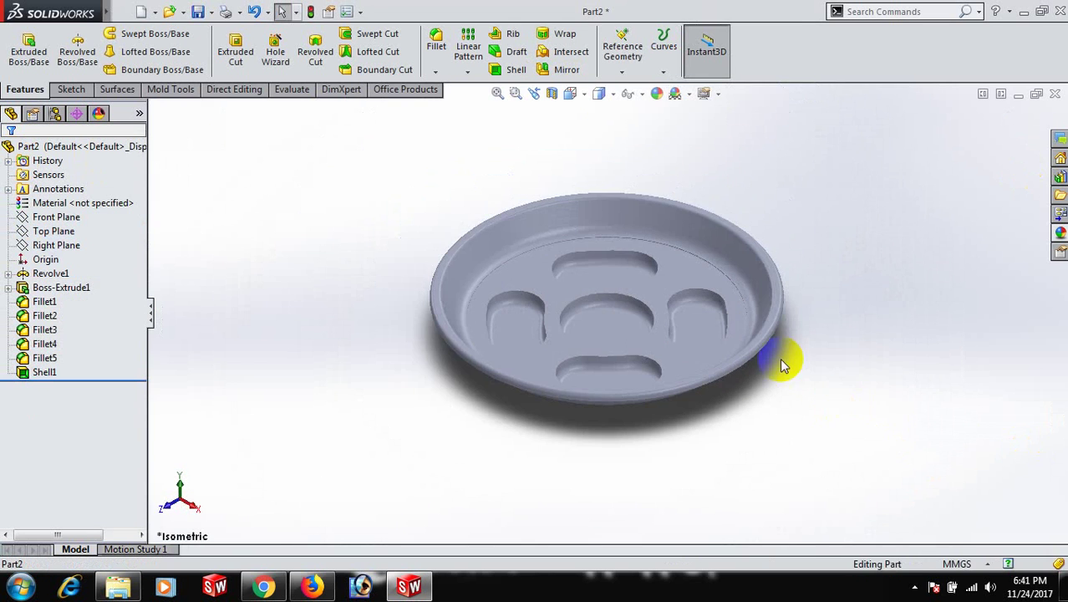
{"action": "scroll", "coordinate": [697, 326], "scroll_direction": "down", "scroll_amount": 3}
{"action": "scroll", "coordinate": [585, 276], "scroll_direction": "down", "scroll_amount": 2}
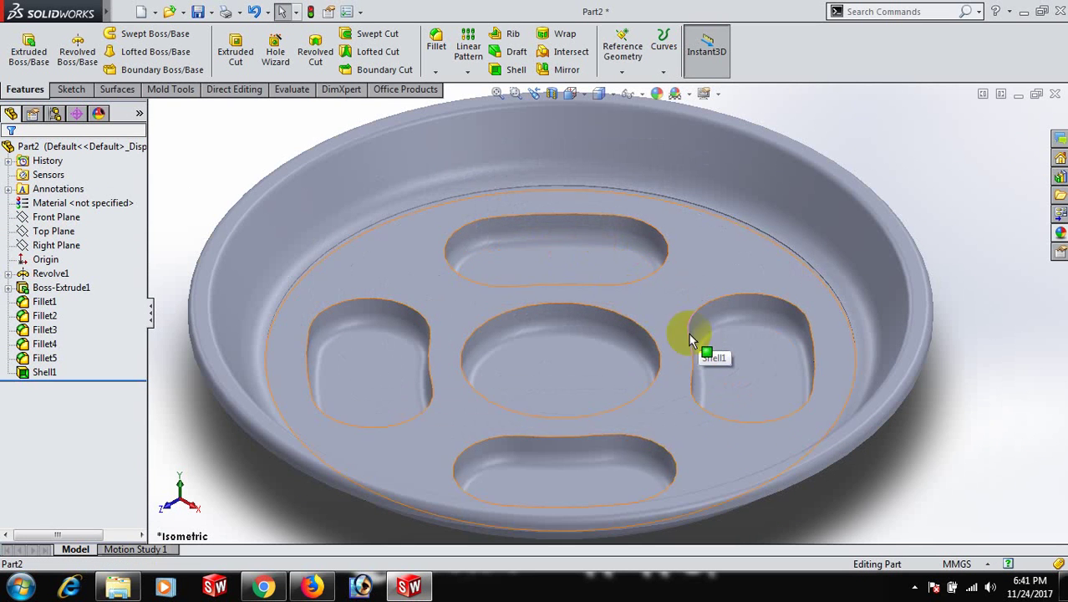
{"action": "scroll", "coordinate": [752, 362], "scroll_direction": "up", "scroll_amount": 2}
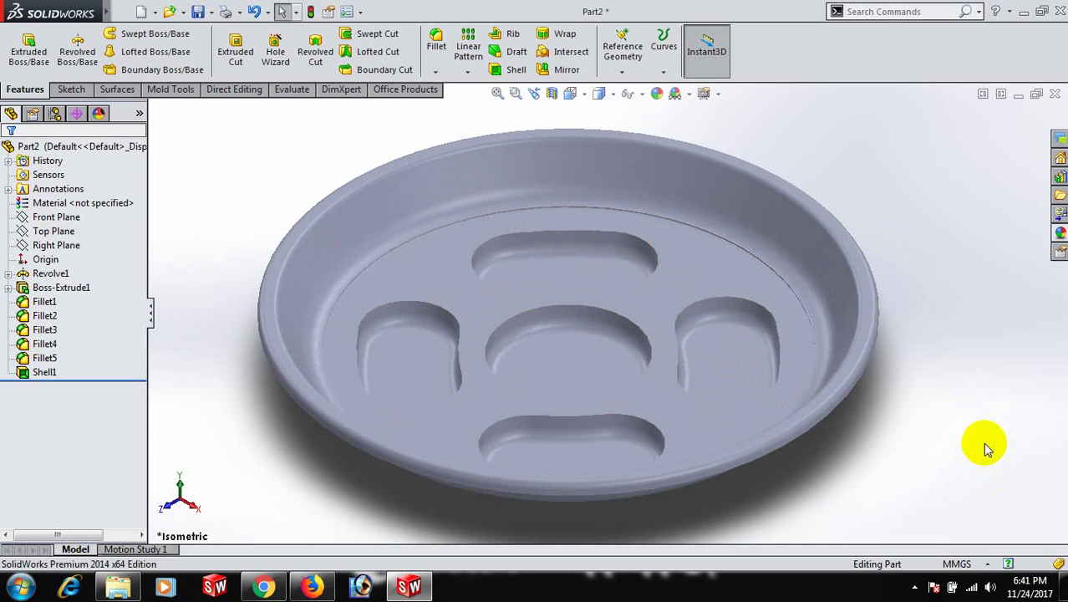
{"action": "scroll", "coordinate": [984, 449], "scroll_direction": "up", "scroll_amount": 1}
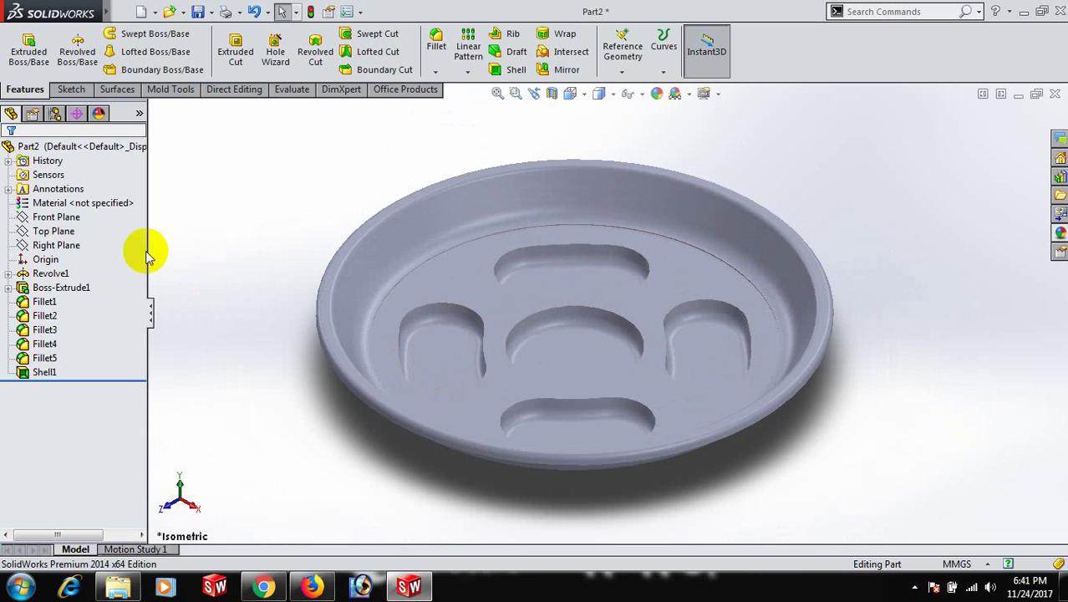
Assign the PF material from the Plastics category to the part.
{"action": "left_click", "coordinate": [80, 205]}
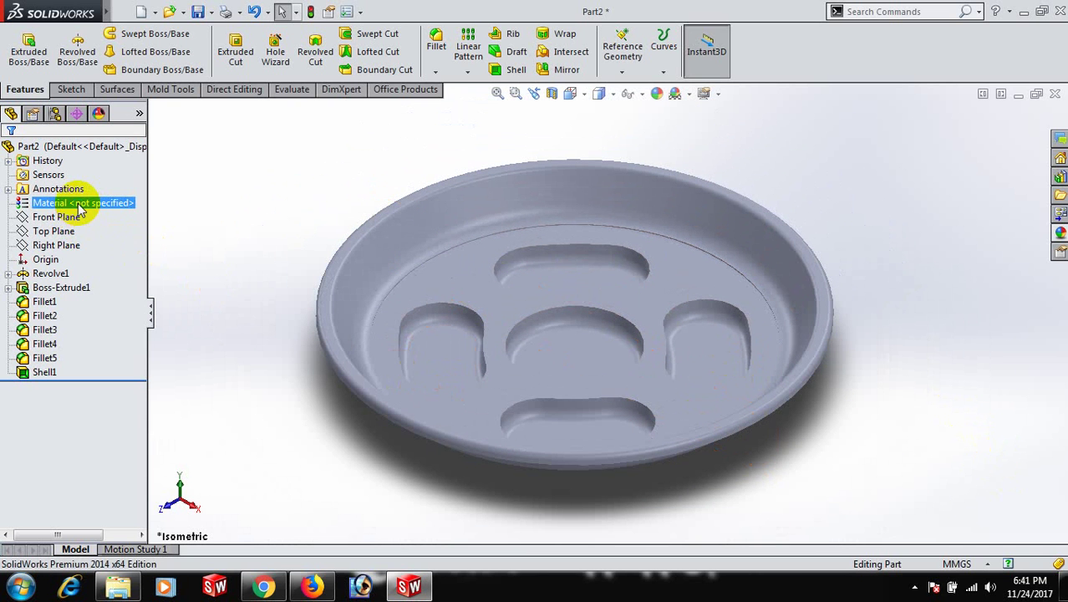
{"action": "right_click", "coordinate": [80, 209]}
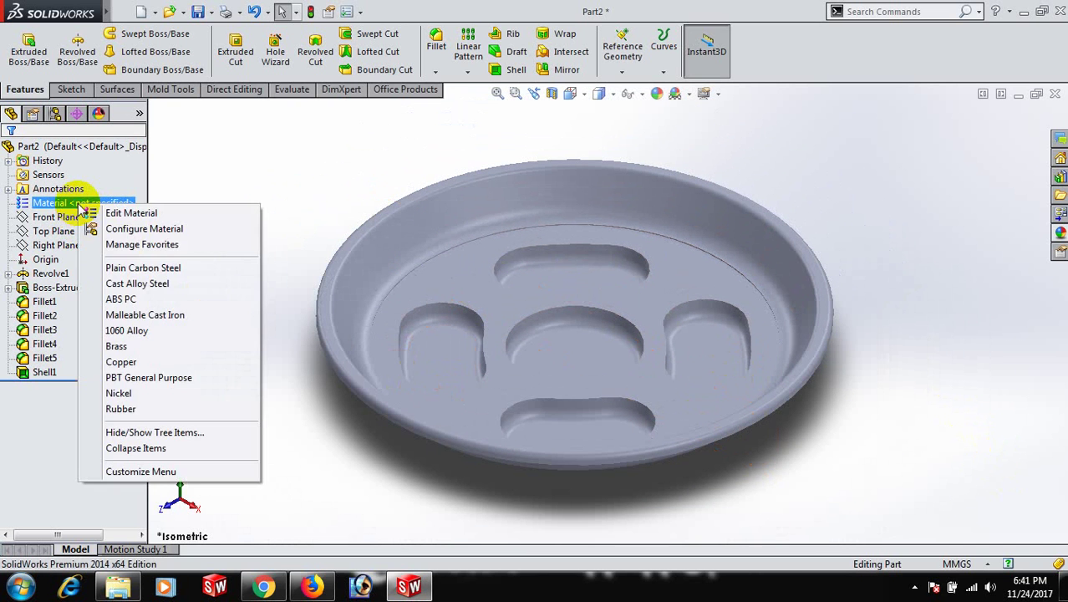
{"action": "left_click", "coordinate": [130, 214]}
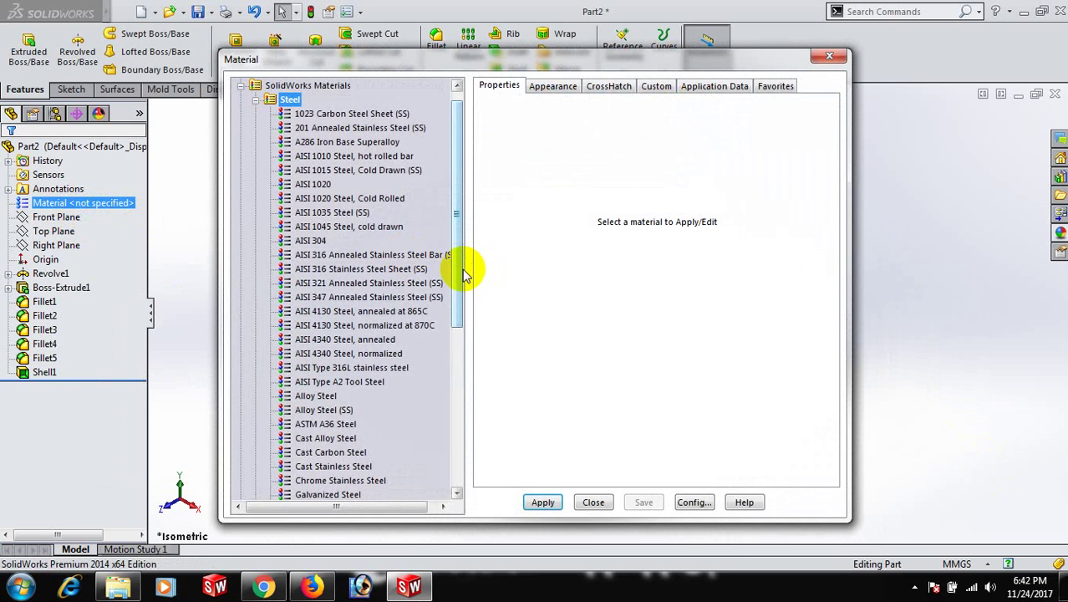
{"action": "left_click_drag", "start_coordinate": [461, 270], "coordinate": [470, 406]}
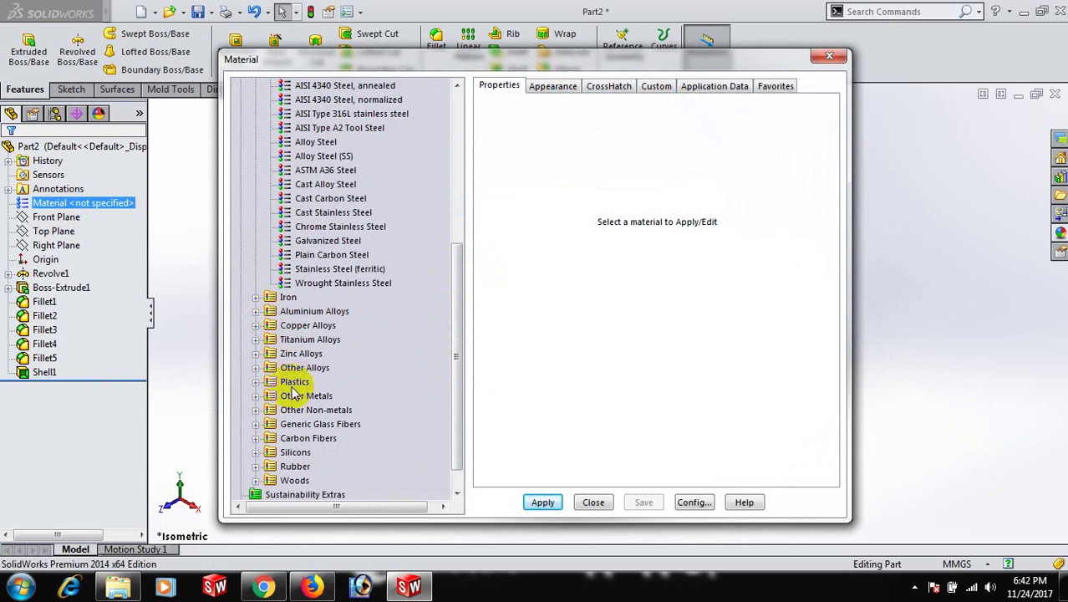
{"action": "scroll", "coordinate": [456, 399], "scroll_direction": "down", "scroll_amount": 2}
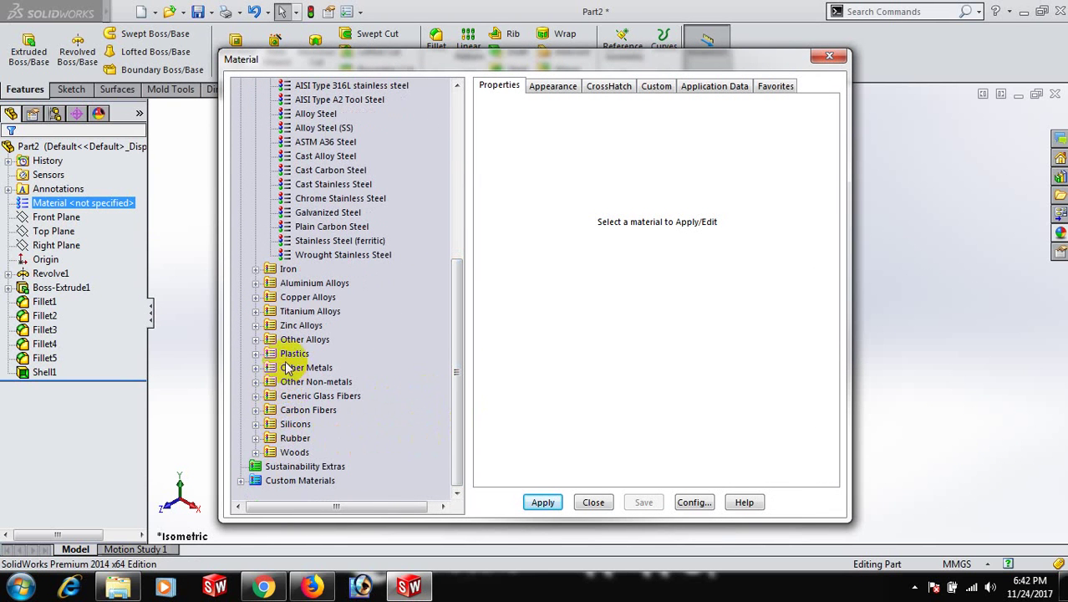
{"action": "left_click", "coordinate": [256, 353]}
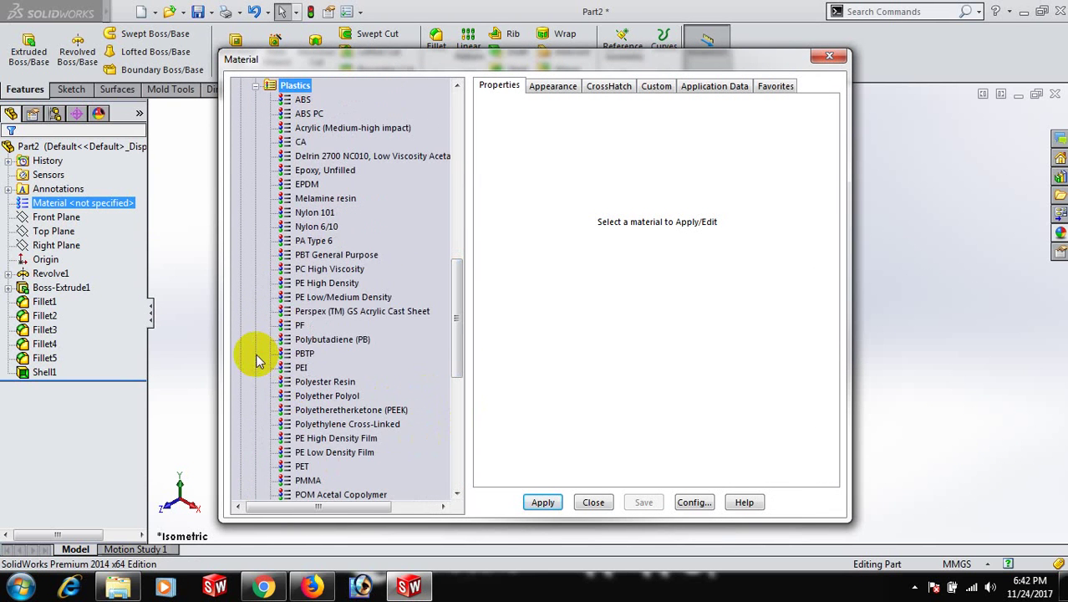
{"action": "left_click", "coordinate": [300, 325]}
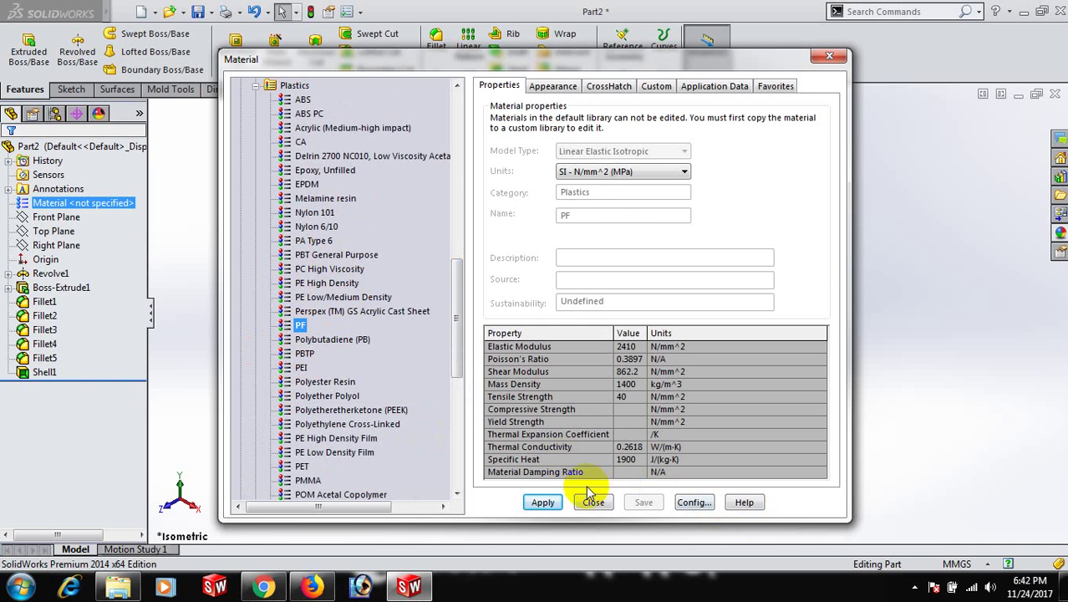
{"action": "left_click", "coordinate": [544, 501]}
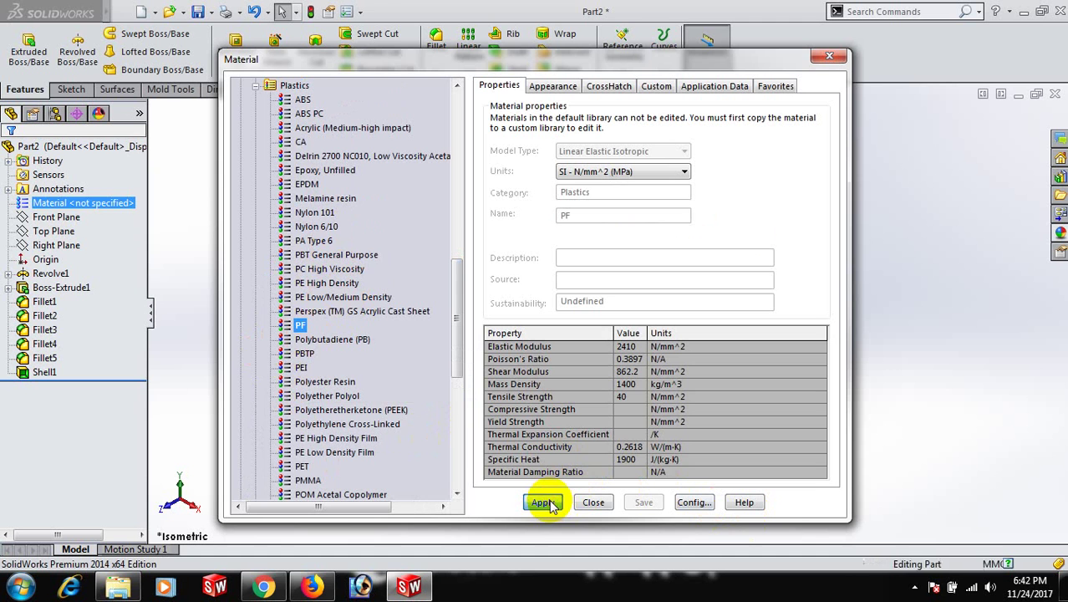
{"action": "left_click", "coordinate": [830, 58]}
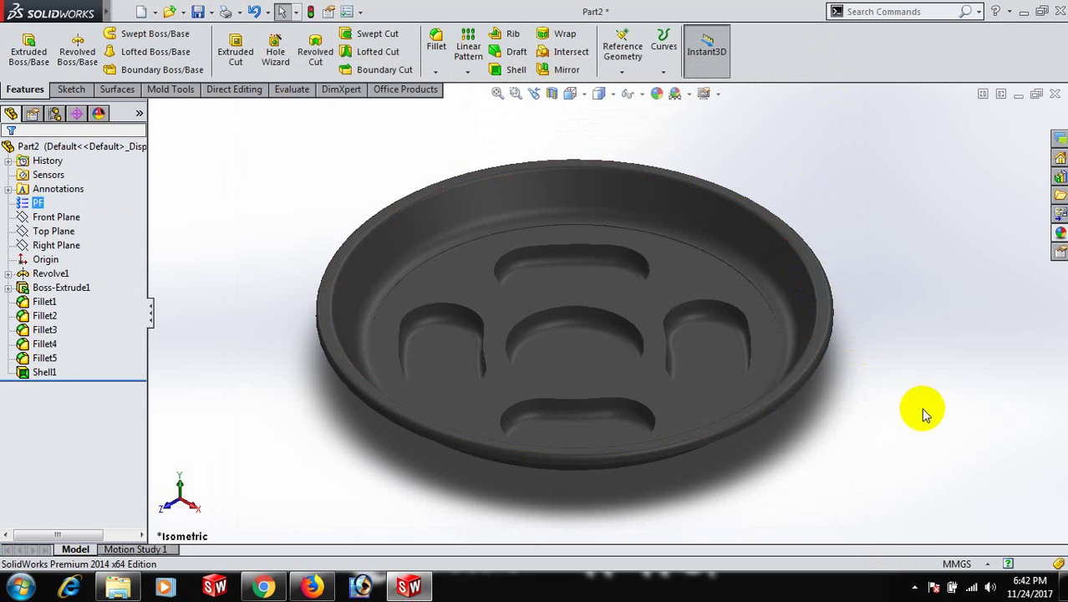
Inspect the dish with its applied material in isometric view, checking the floor face up close.
{"action": "key", "text": "space"}
{"action": "left_click", "coordinate": [918, 409]}
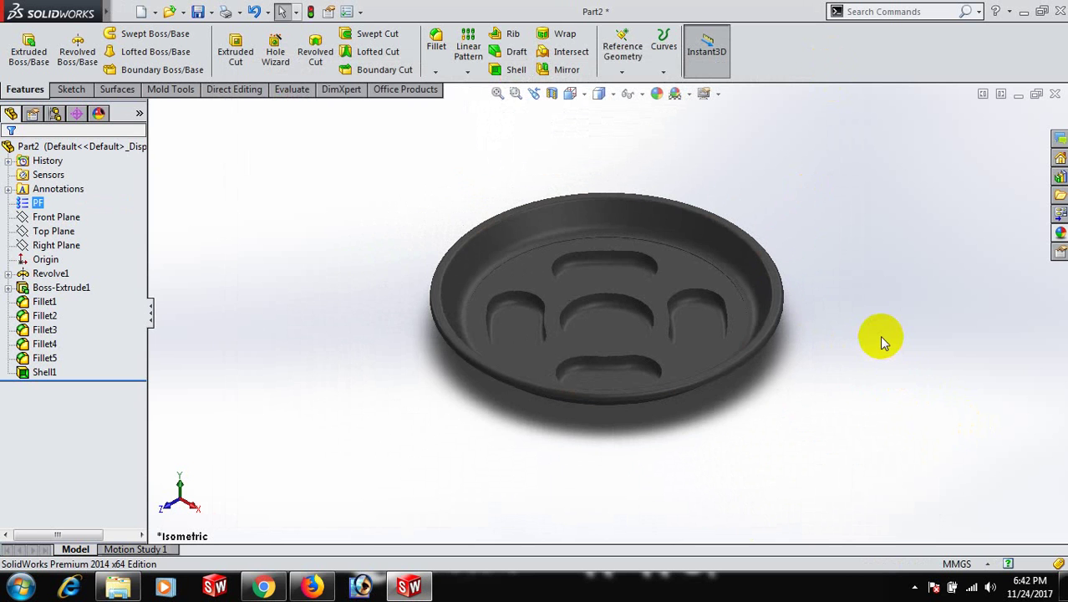
{"action": "scroll", "coordinate": [789, 330], "scroll_direction": "down", "scroll_amount": 3}
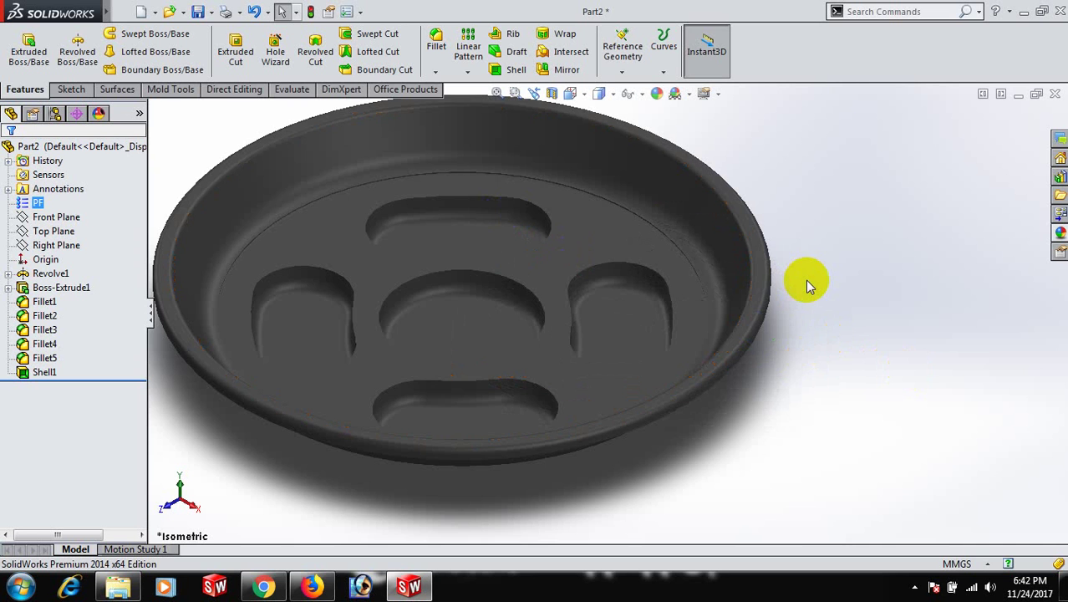
{"action": "scroll", "coordinate": [807, 285], "scroll_direction": "up", "scroll_amount": 3}
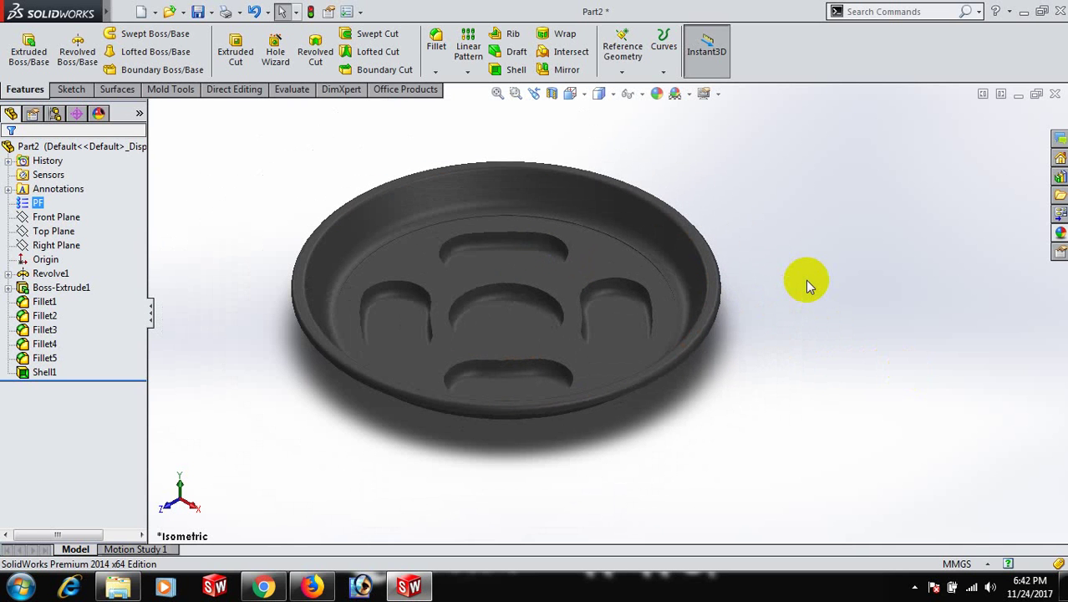
{"action": "left_click", "coordinate": [822, 280]}
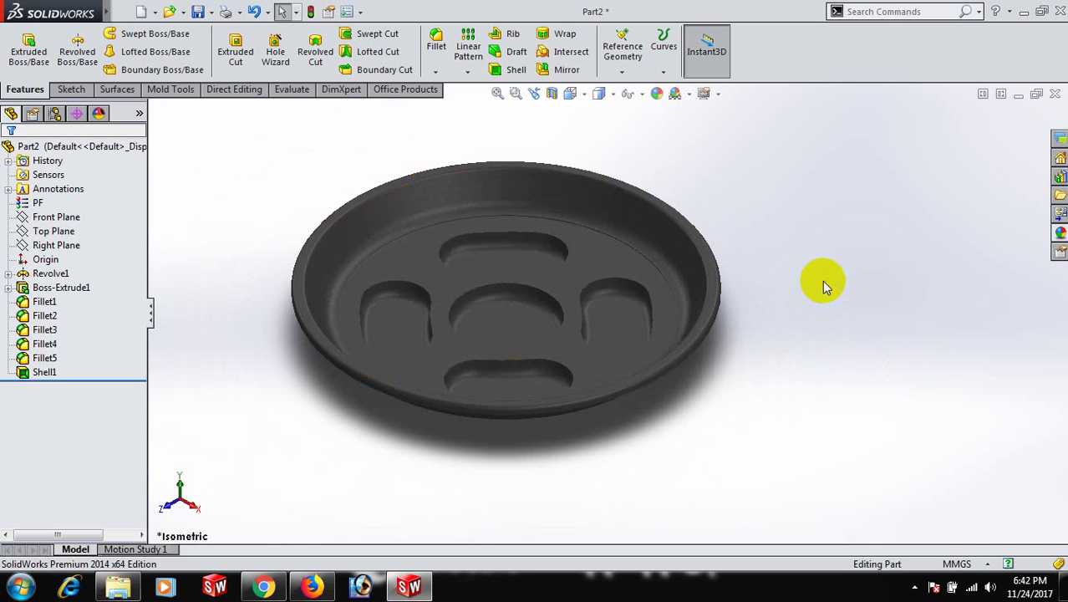
{"action": "scroll", "coordinate": [615, 258], "scroll_direction": "down", "scroll_amount": 2}
{"action": "left_click", "coordinate": [610, 262]}
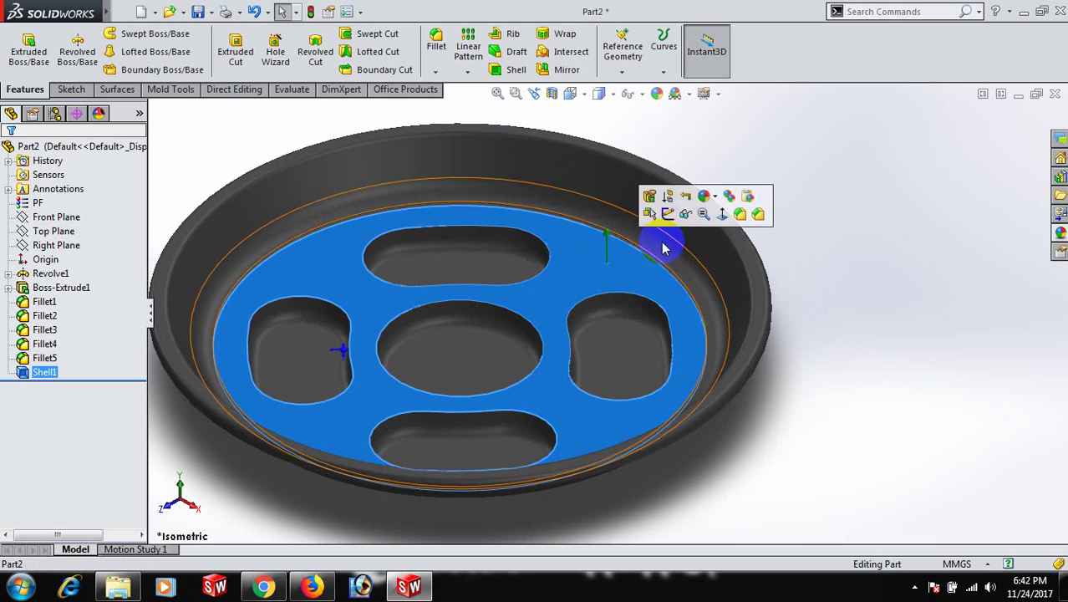
{"action": "left_click", "coordinate": [846, 286]}
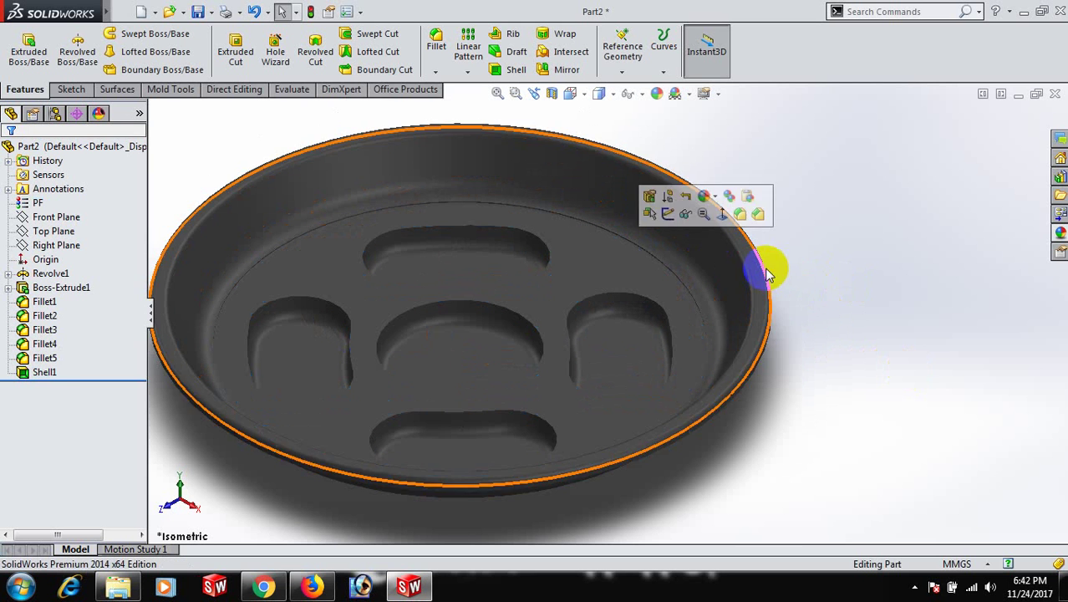
Open the appearance of the whole part for editing.
{"action": "right_click", "coordinate": [724, 275]}
{"action": "left_click", "coordinate": [810, 225]}
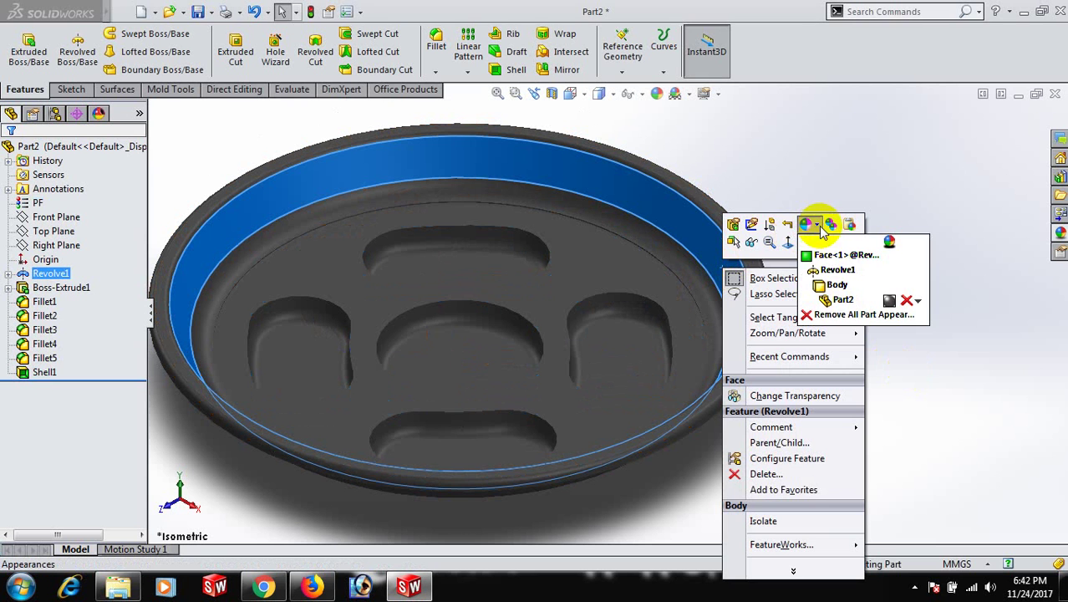
{"action": "left_click", "coordinate": [826, 299]}
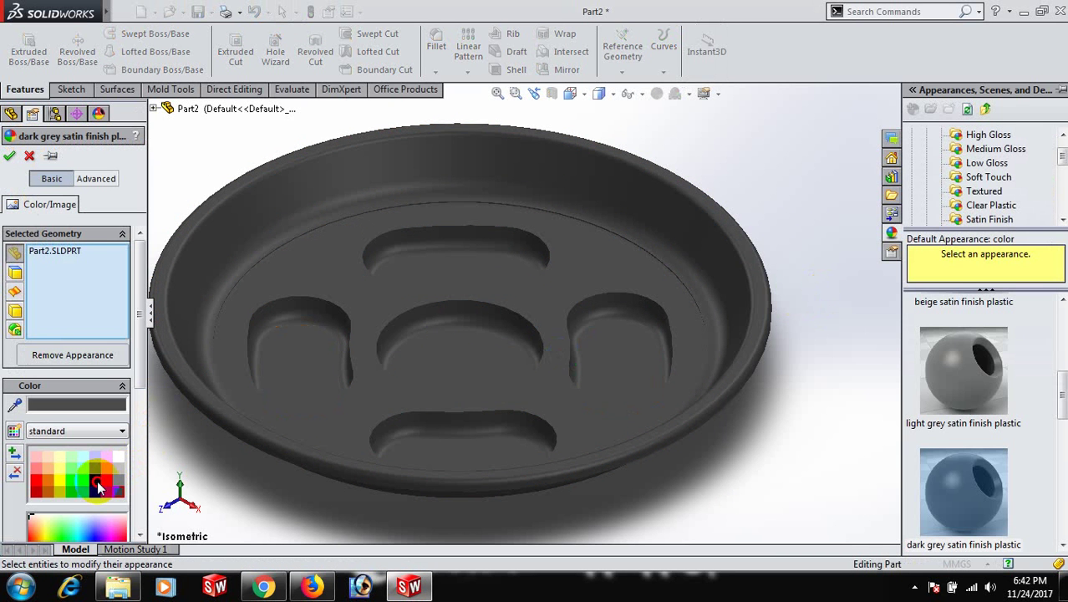
Try several standard colour swatches on the part, including green, yellow, light yellow, brown, salmon, pale pink and white.
{"action": "left_click", "coordinate": [94, 480]}
{"action": "left_click", "coordinate": [73, 488]}
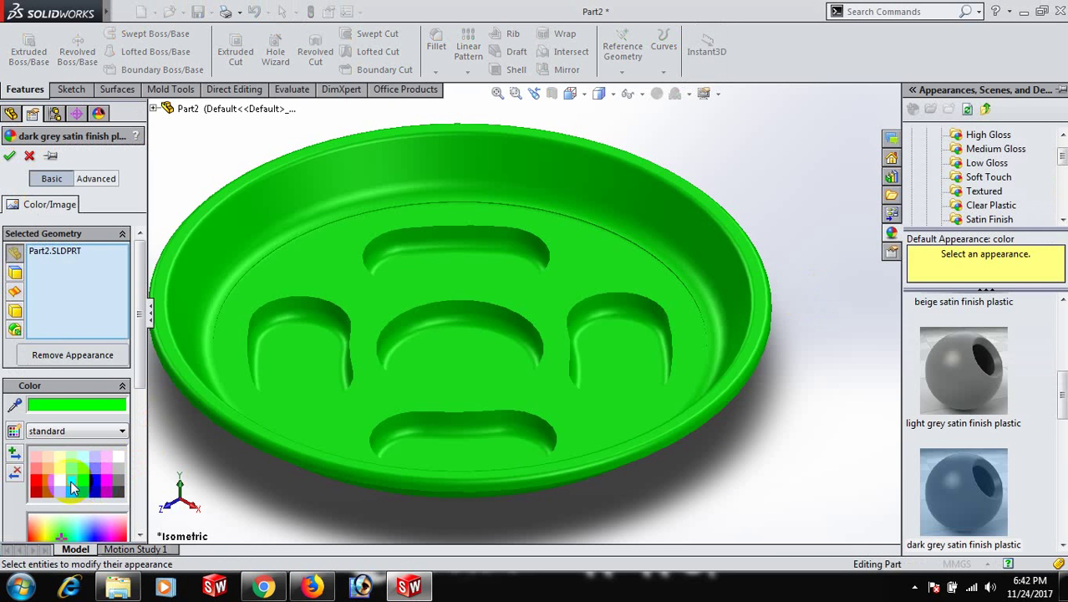
{"action": "left_click", "coordinate": [59, 485]}
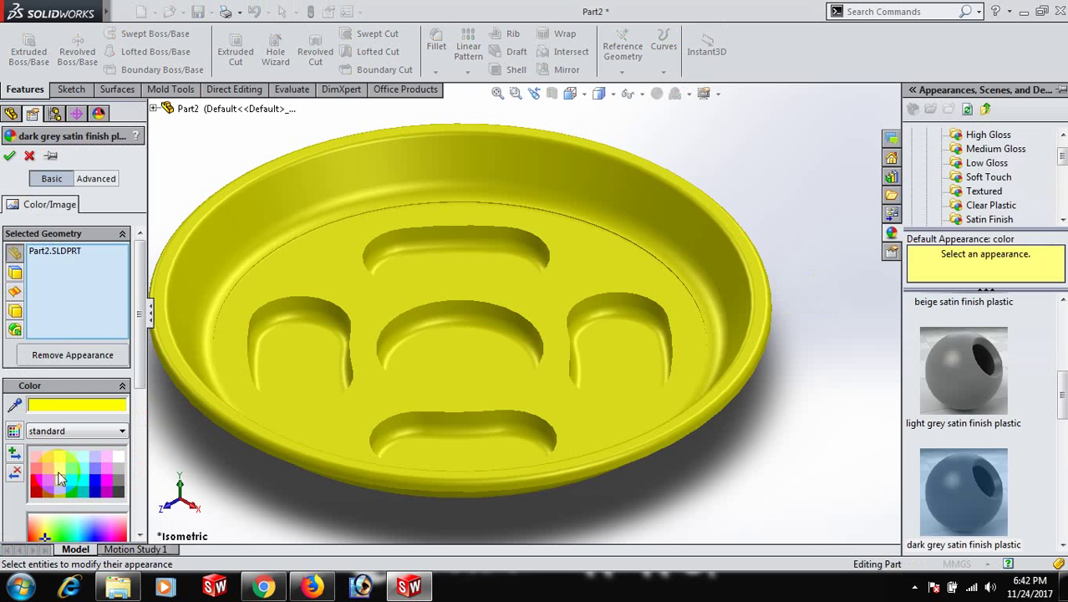
{"action": "left_click", "coordinate": [56, 474]}
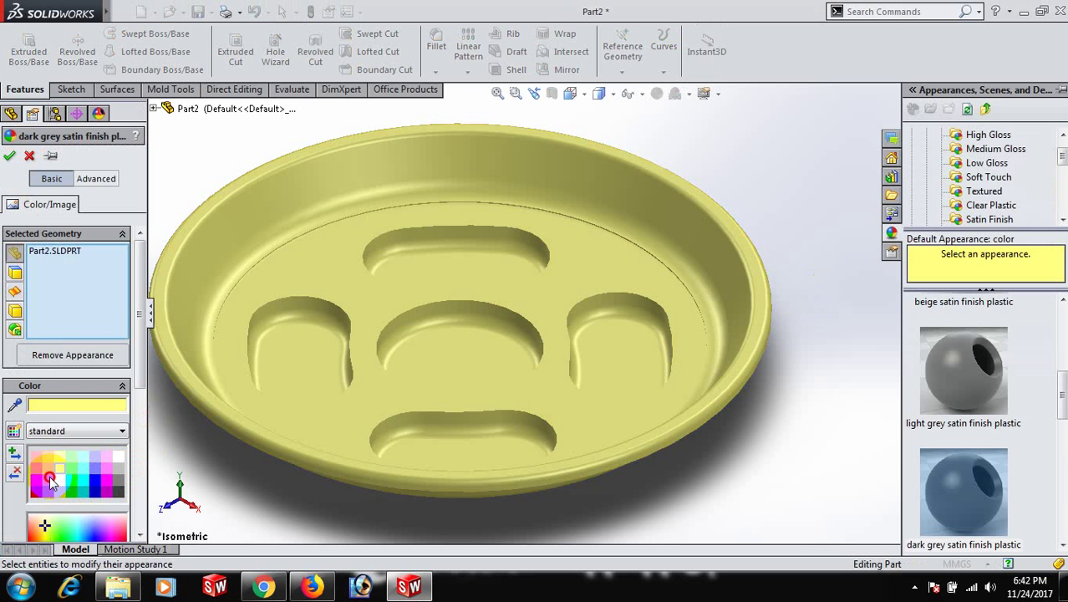
{"action": "left_click", "coordinate": [50, 482]}
{"action": "left_click", "coordinate": [51, 491]}
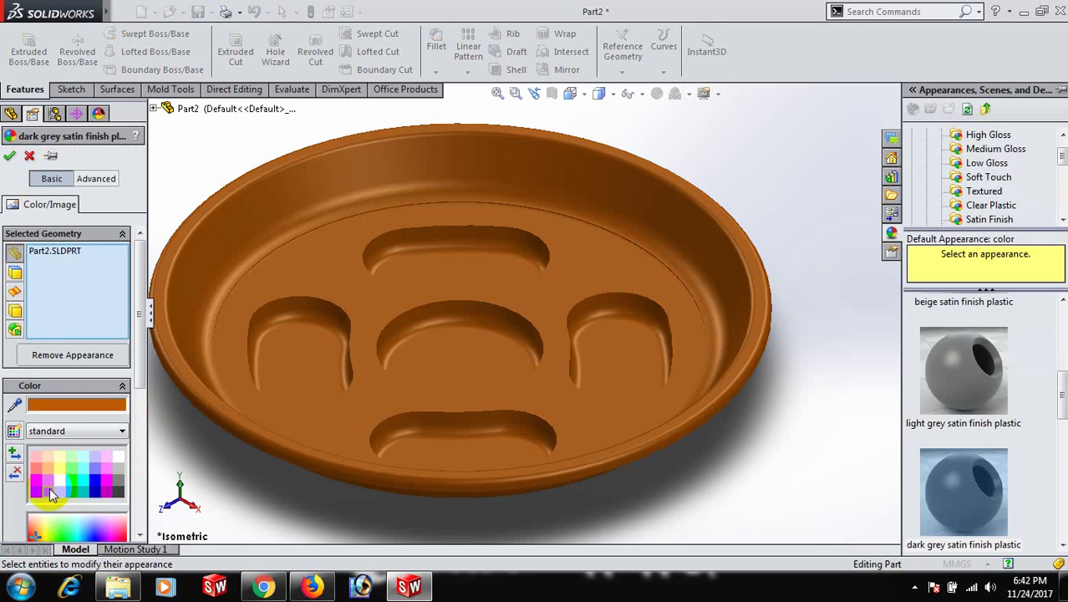
{"action": "left_click", "coordinate": [48, 466]}
{"action": "left_click", "coordinate": [39, 467]}
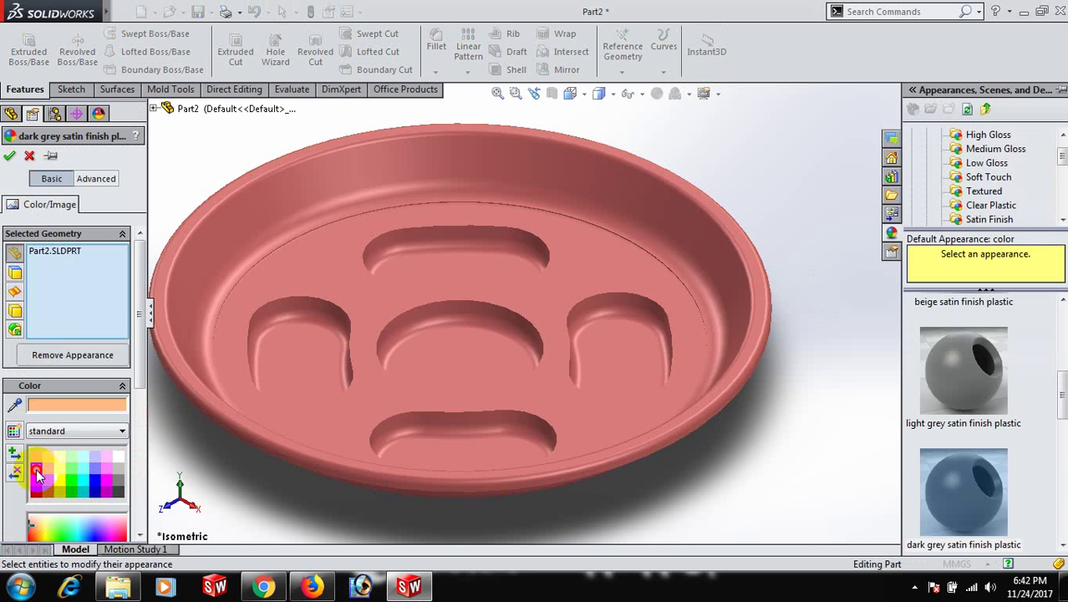
{"action": "left_click", "coordinate": [37, 458]}
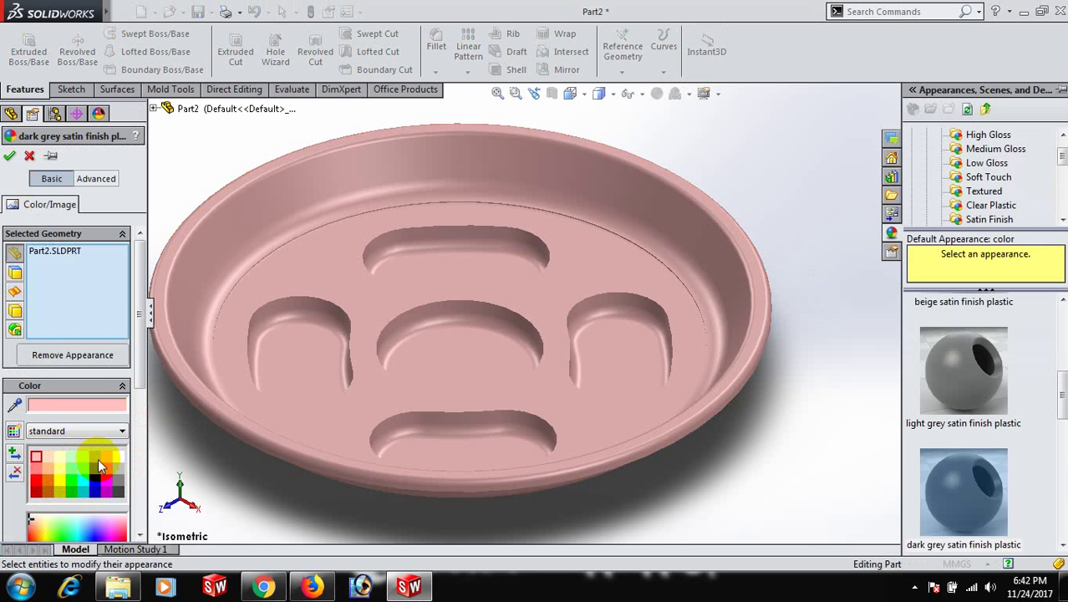
{"action": "left_click", "coordinate": [119, 459]}
Try several custom blue shades from the colour spectrum on the part, followed by the standard dark grey and medium grey swatches.
{"action": "left_click_drag", "start_coordinate": [138, 316], "coordinate": [147, 386]}
{"action": "left_click", "coordinate": [90, 401]}
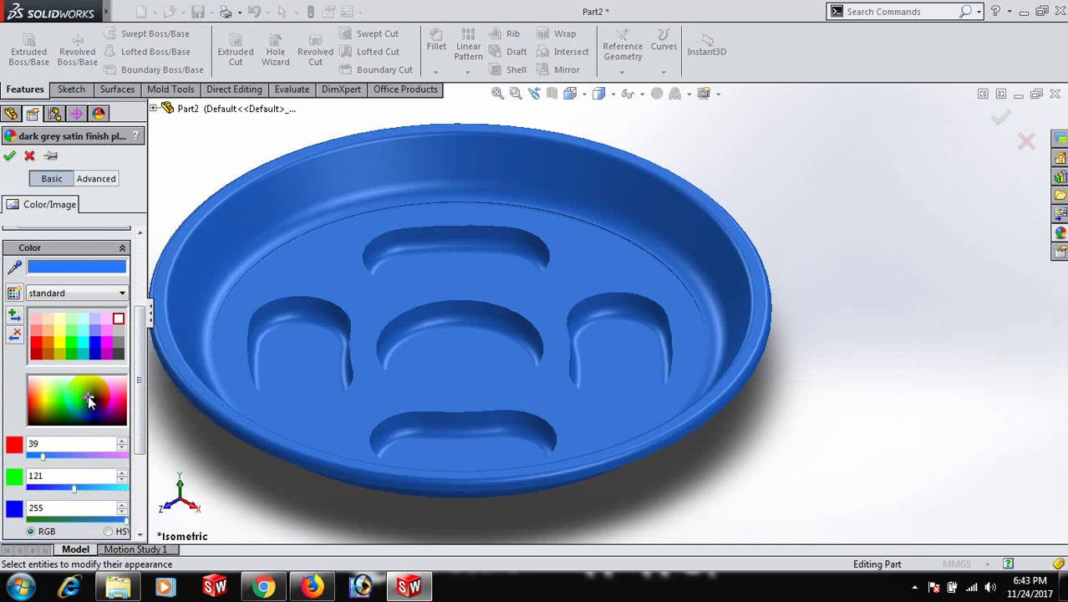
{"action": "left_click", "coordinate": [89, 391]}
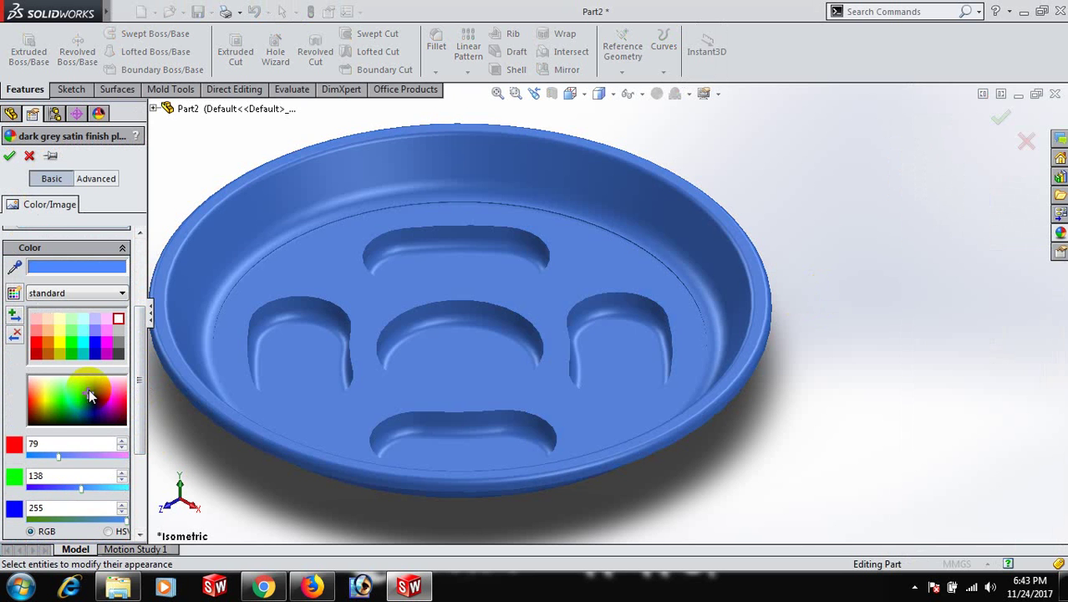
{"action": "left_click", "coordinate": [90, 390]}
{"action": "left_click", "coordinate": [89, 400]}
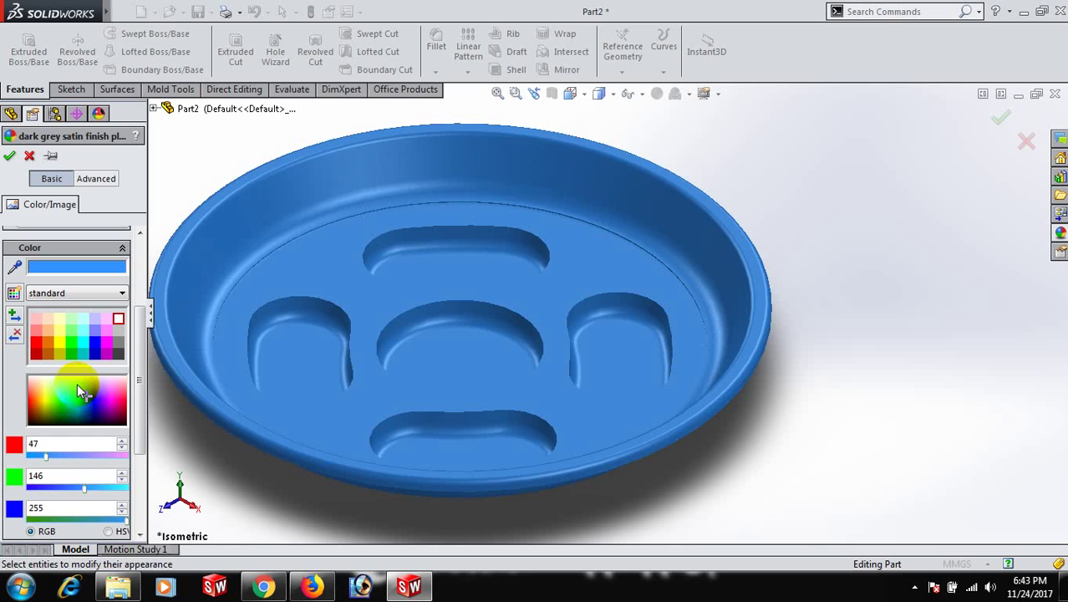
{"action": "left_click", "coordinate": [119, 354]}
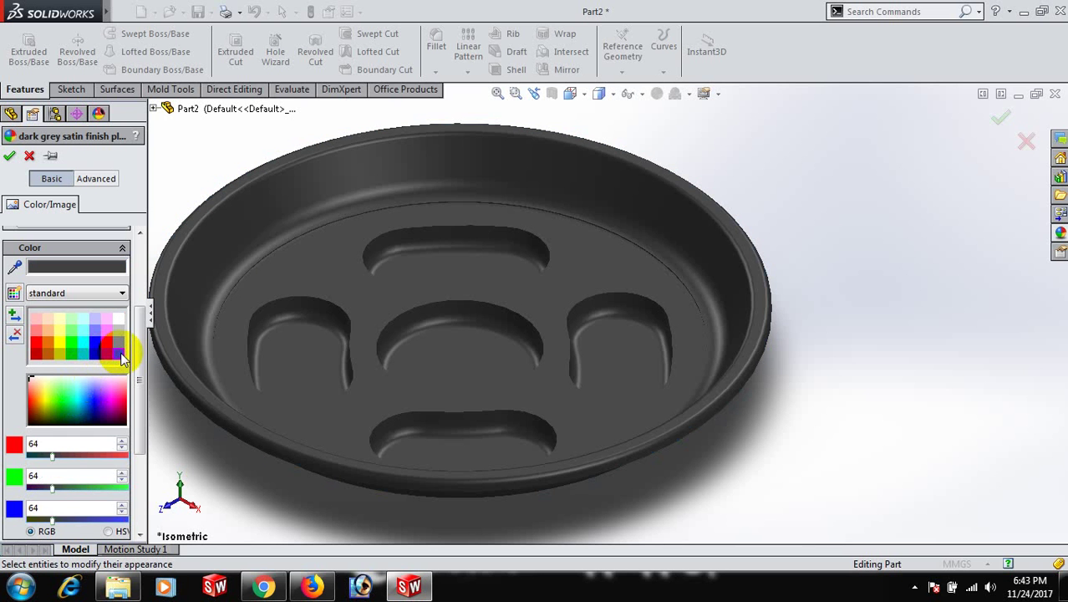
{"action": "left_click", "coordinate": [118, 342]}
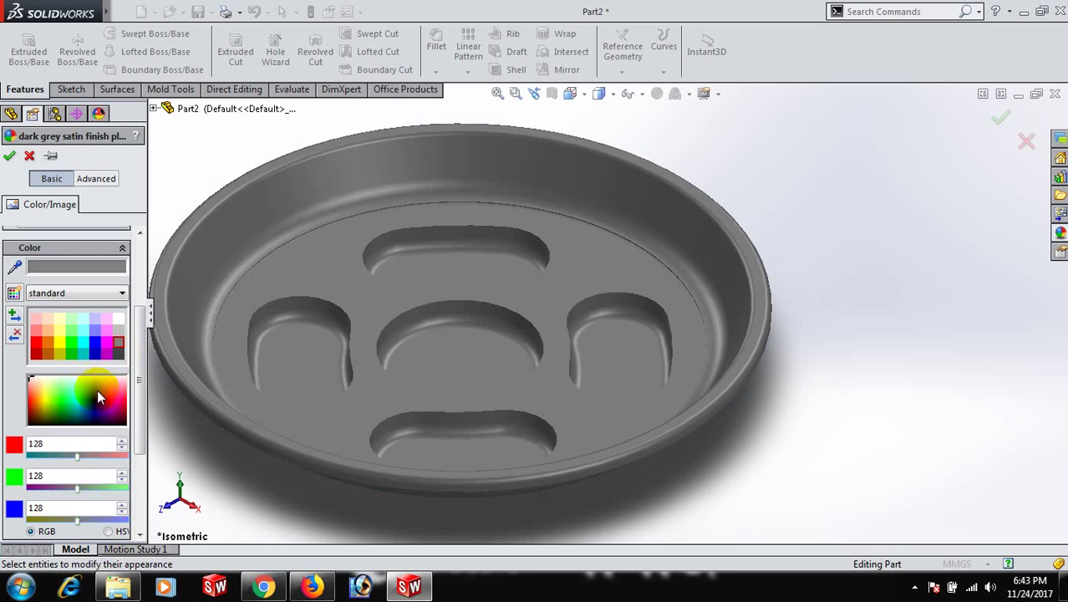
Try violet-blue, light blue, pink and magenta shades from the colour spectrum on the part.
{"action": "left_click", "coordinate": [93, 396]}
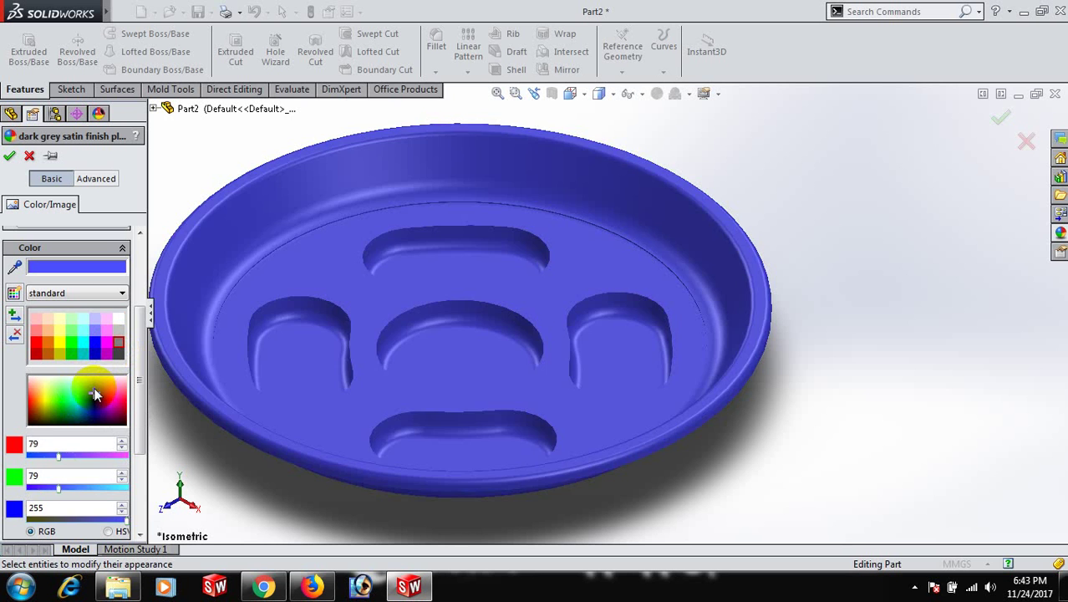
{"action": "left_click", "coordinate": [95, 393]}
{"action": "left_click", "coordinate": [93, 395]}
{"action": "left_click", "coordinate": [88, 392]}
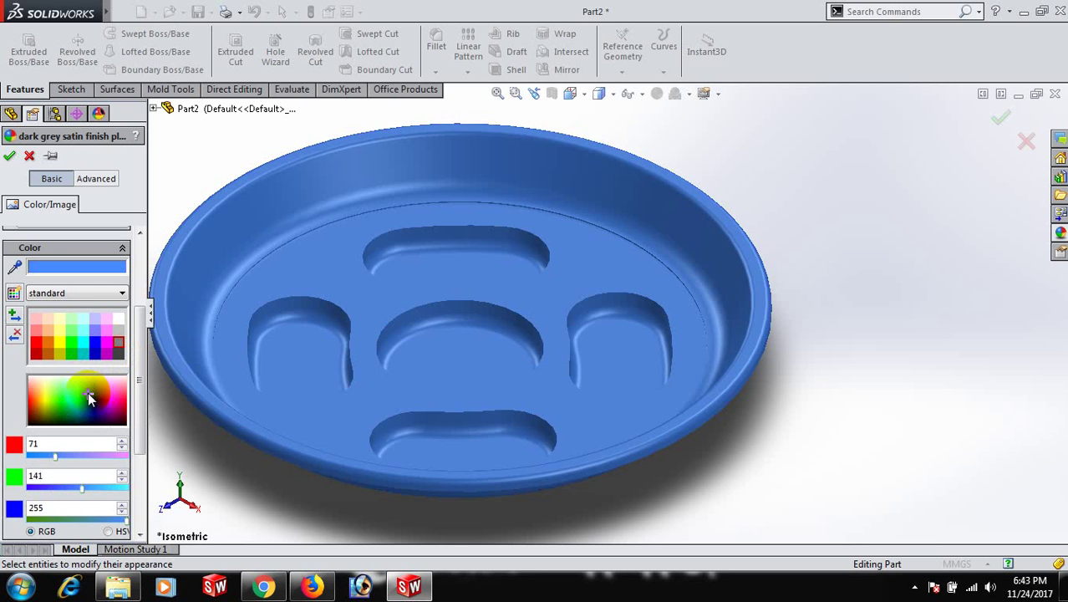
{"action": "left_click", "coordinate": [121, 398]}
{"action": "left_click", "coordinate": [118, 393]}
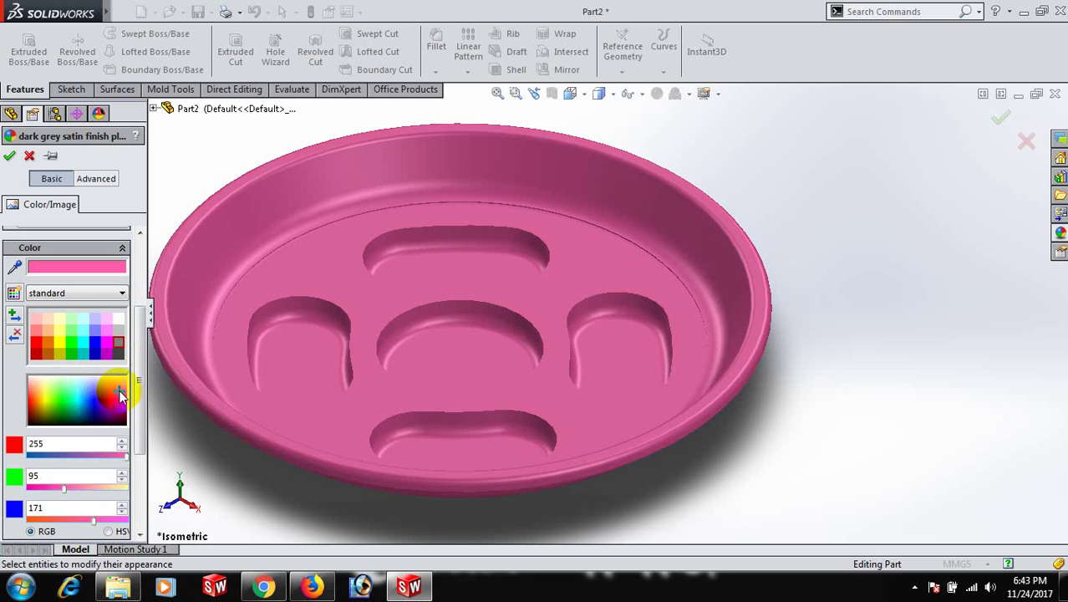
{"action": "left_click", "coordinate": [118, 399]}
{"action": "left_click", "coordinate": [118, 405]}
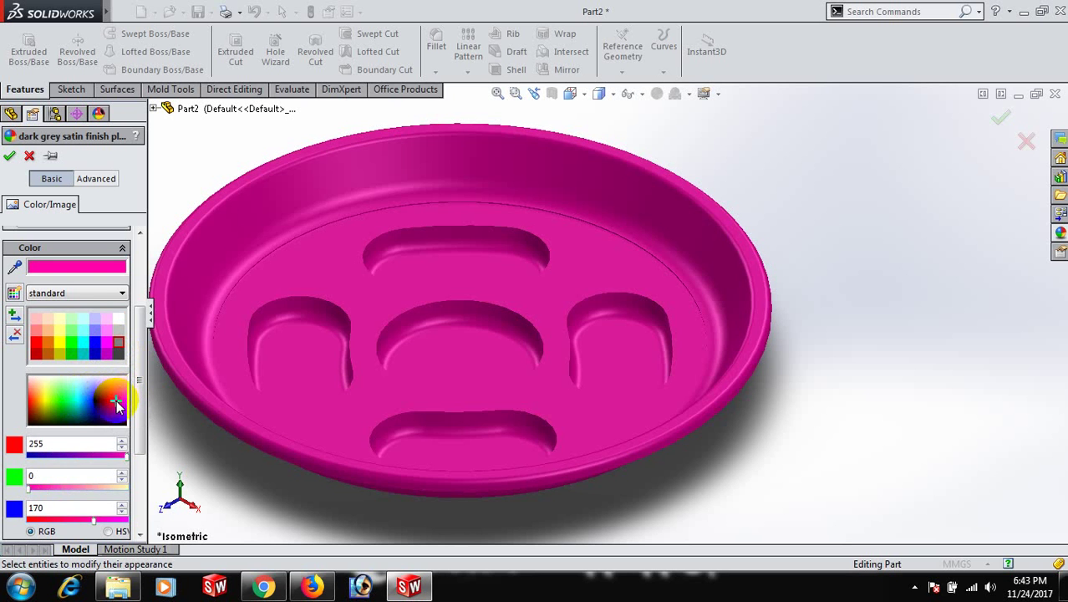
Colour the whole part green with RGB 0, 199, 132 from the colour spectrum and accept the appearance.
{"action": "left_click", "coordinate": [72, 406]}
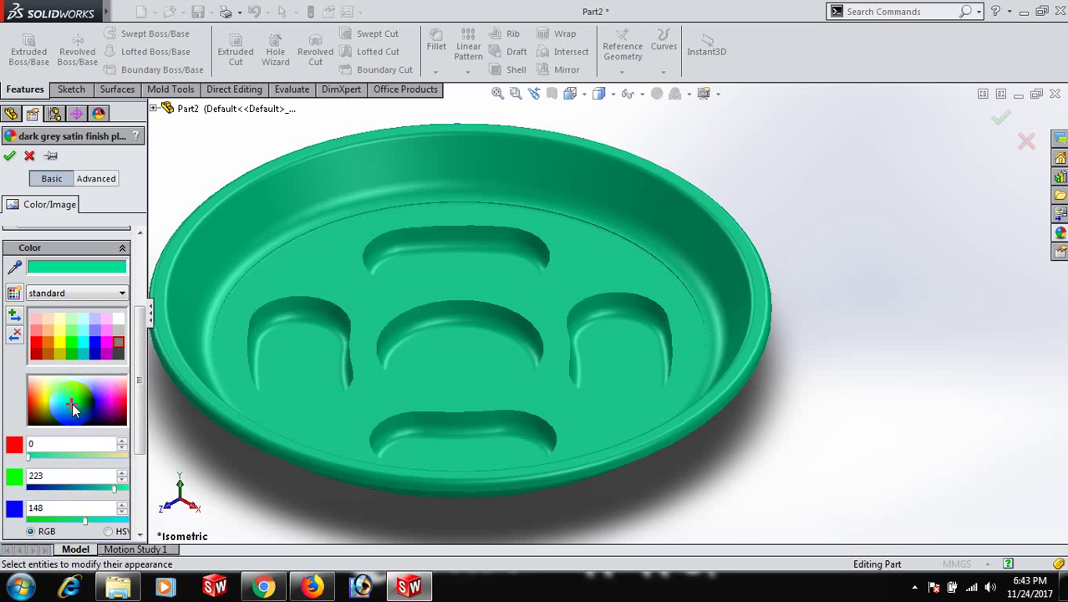
{"action": "left_click", "coordinate": [74, 400]}
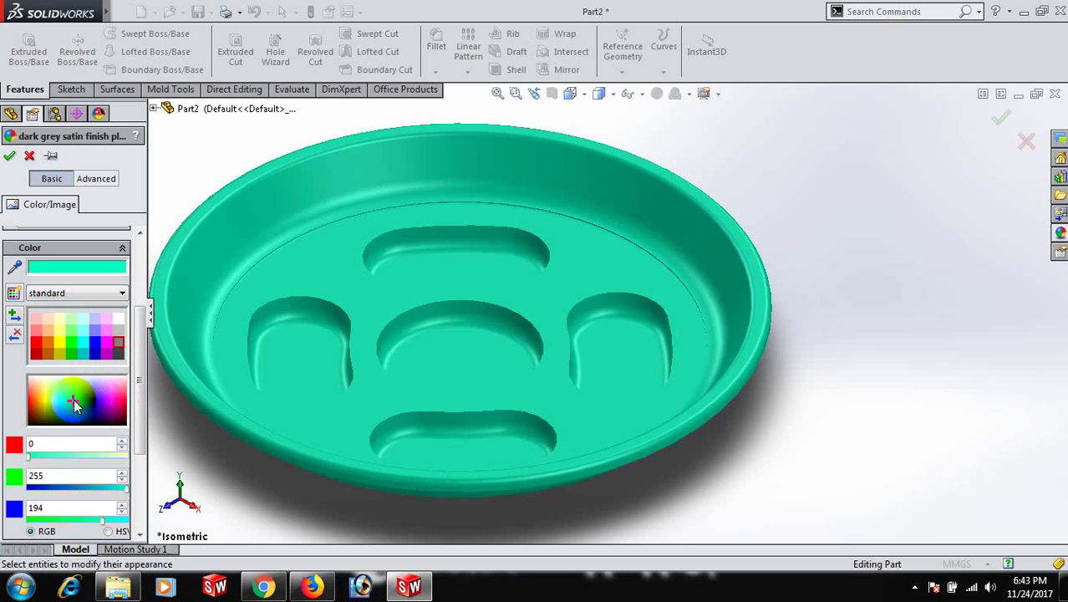
{"action": "left_click", "coordinate": [74, 405]}
{"action": "left_click", "coordinate": [72, 405]}
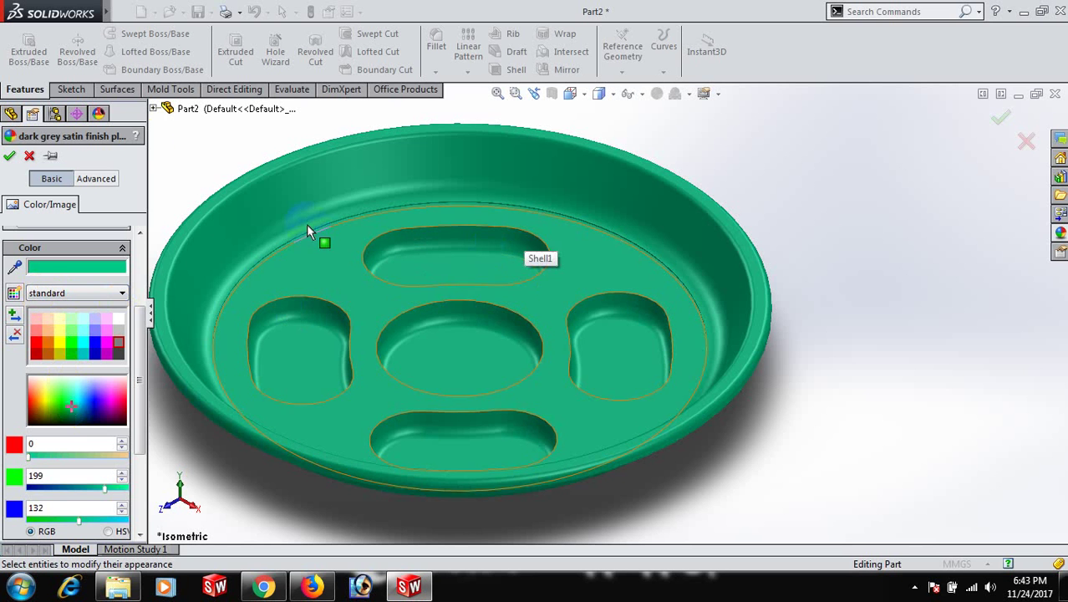
{"action": "left_click", "coordinate": [9, 157]}
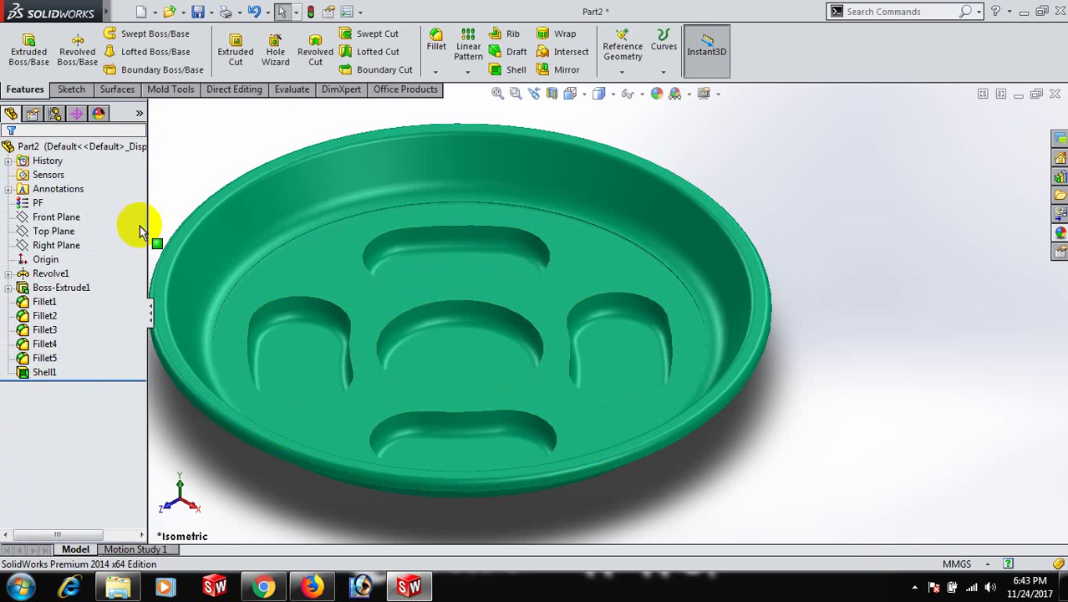
Display the coloured dish in isometric view and inspect it at a closer zoom.
{"action": "key", "text": "space"}
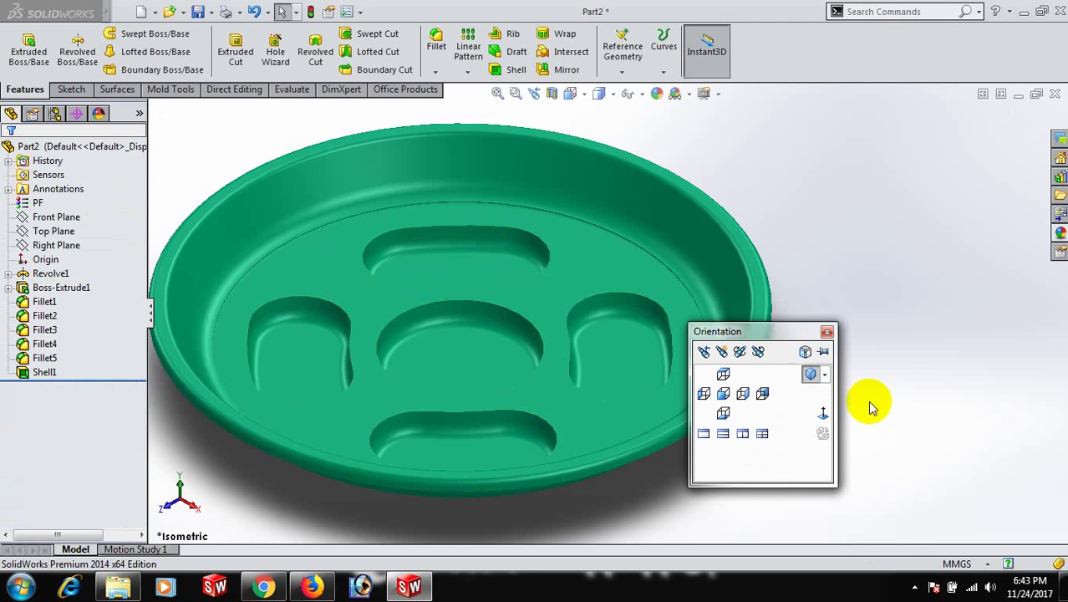
{"action": "left_click", "coordinate": [812, 373]}
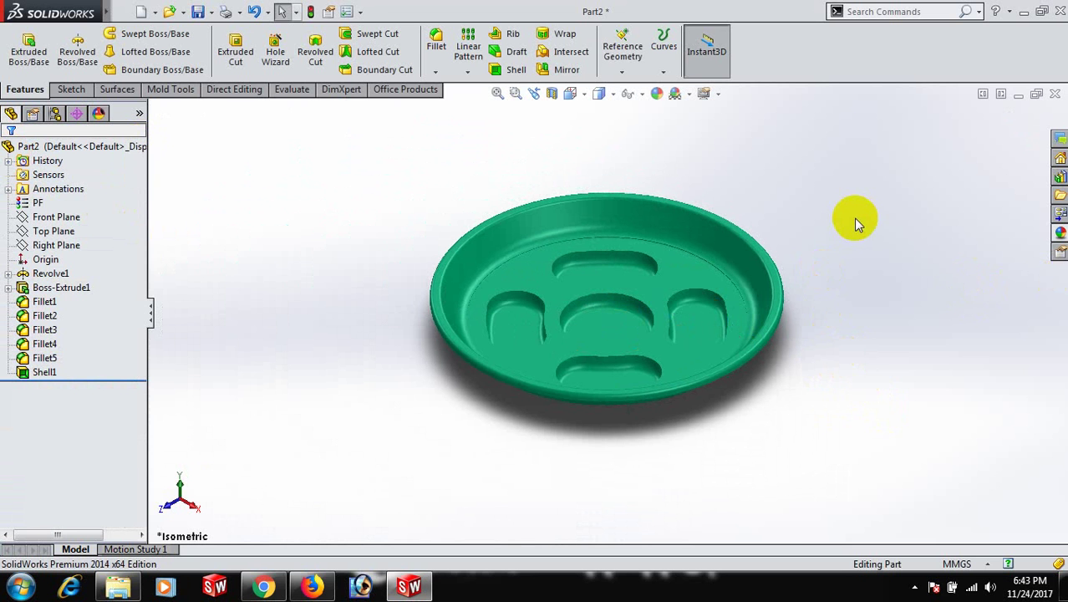
{"action": "scroll", "coordinate": [448, 167], "scroll_direction": "down", "scroll_amount": 2}
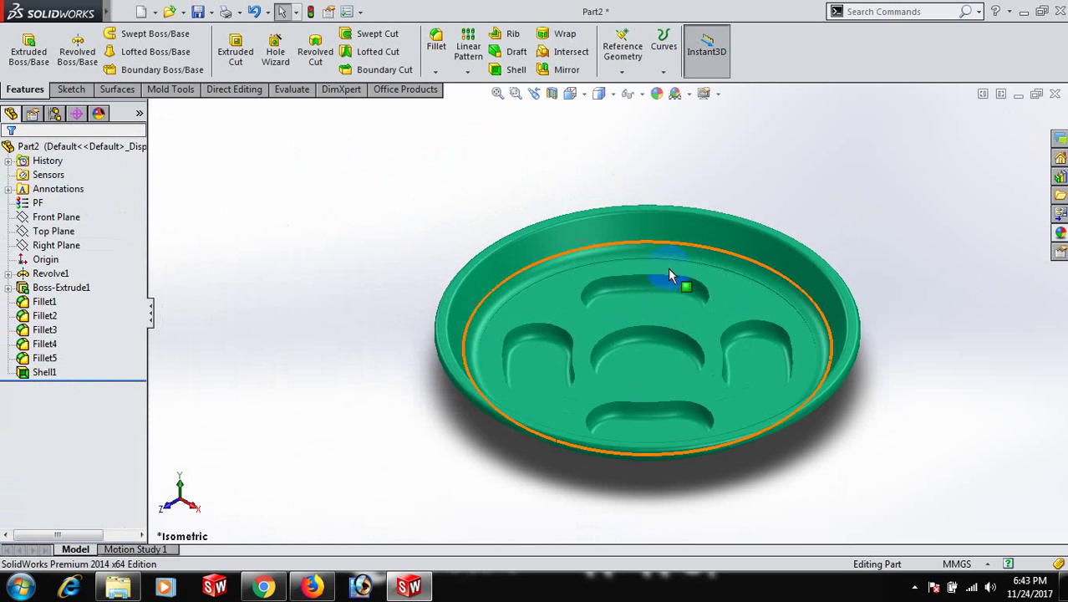
{"action": "scroll", "coordinate": [920, 371], "scroll_direction": "down", "scroll_amount": 2}
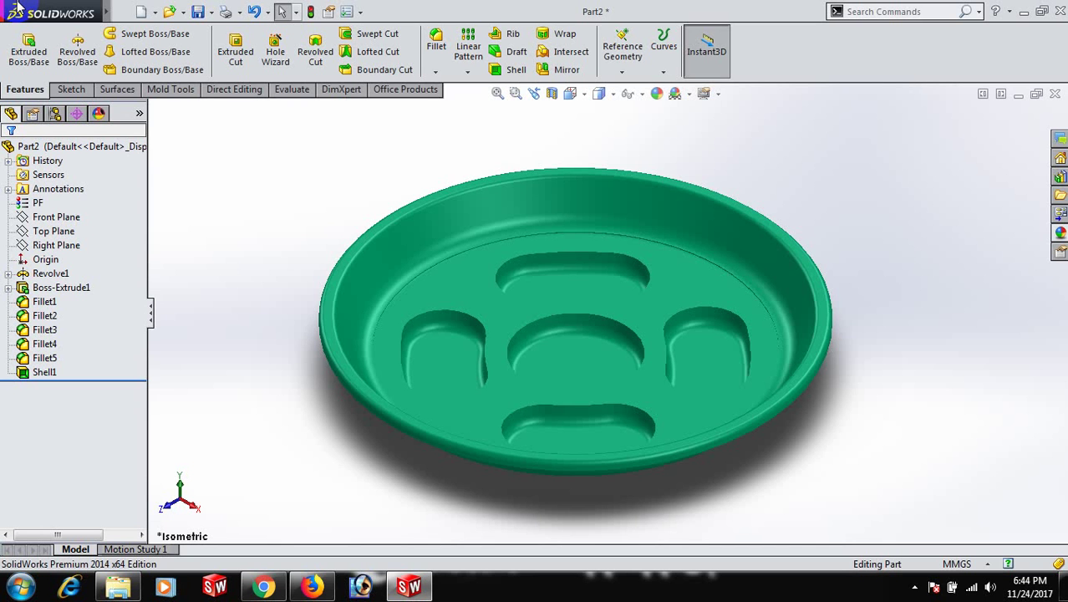
{"action": "left_click", "coordinate": [914, 586]}
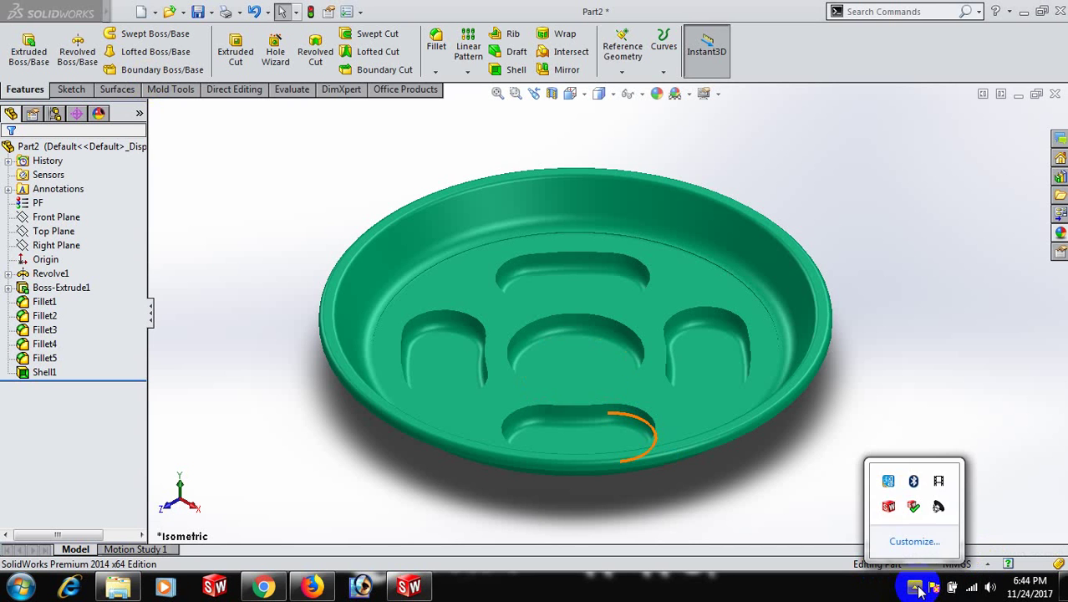